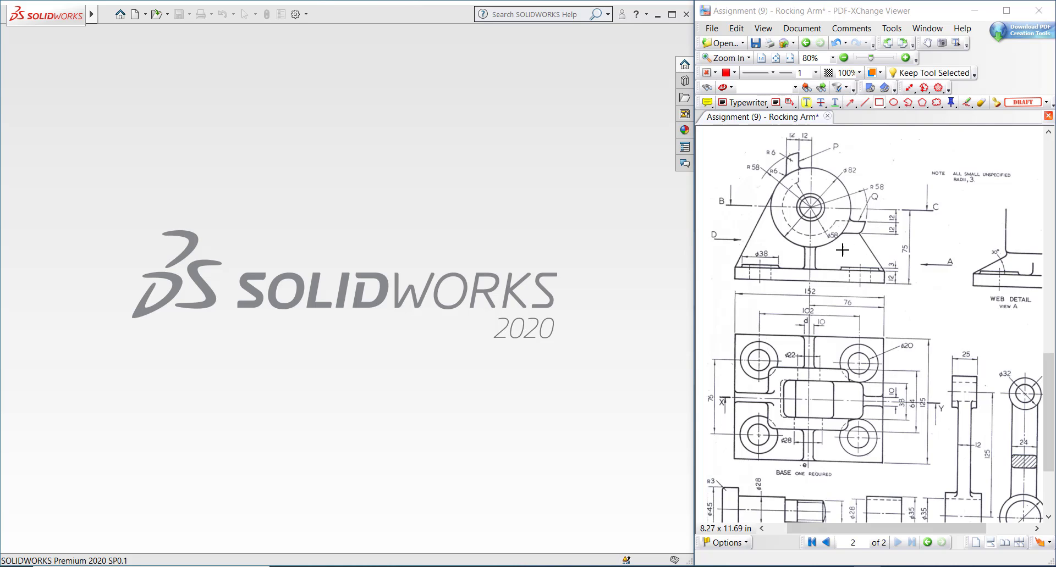
Mark the webs of the base in the PDF drawing with red arrows, three in the front view and four in the plan view.
left_click(850, 102)
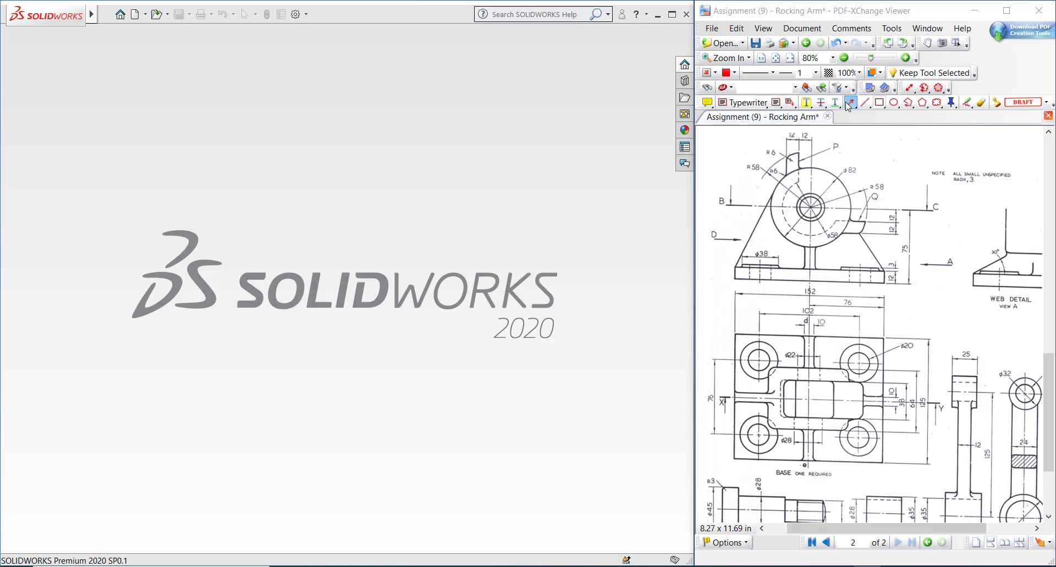
left_click_drag(903, 223, 841, 251)
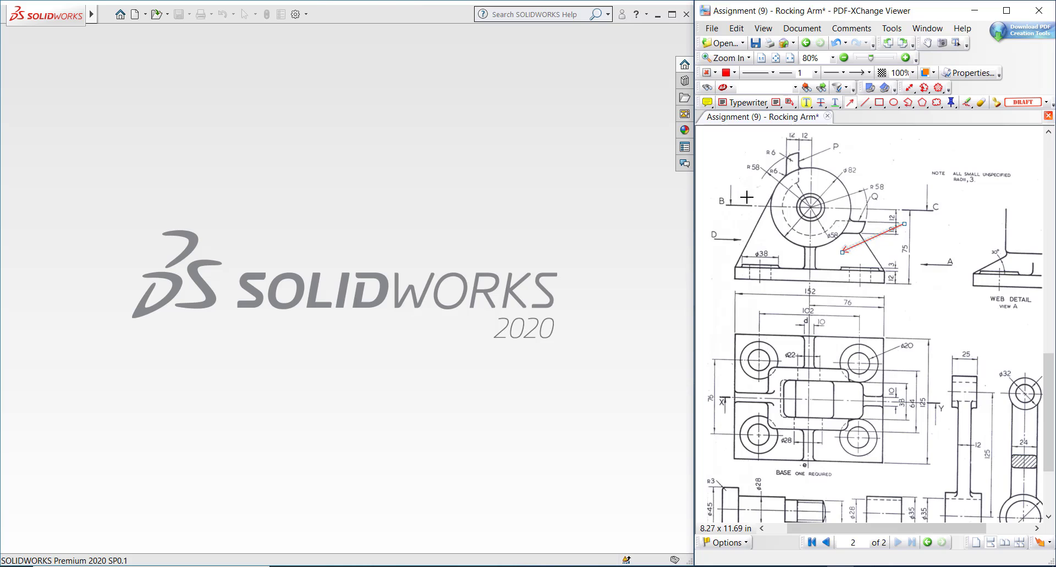
left_click_drag(734, 200, 768, 243)
left_click_drag(762, 300, 815, 263)
left_click_drag(869, 308, 808, 346)
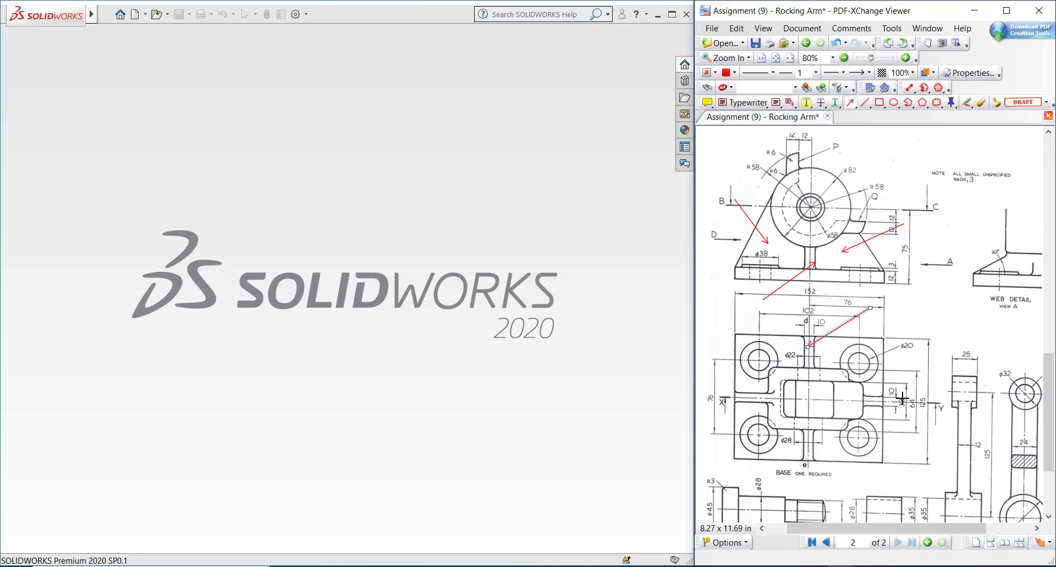
left_click_drag(922, 384, 872, 402)
left_click_drag(711, 367, 740, 388)
left_click_drag(759, 454, 806, 436)
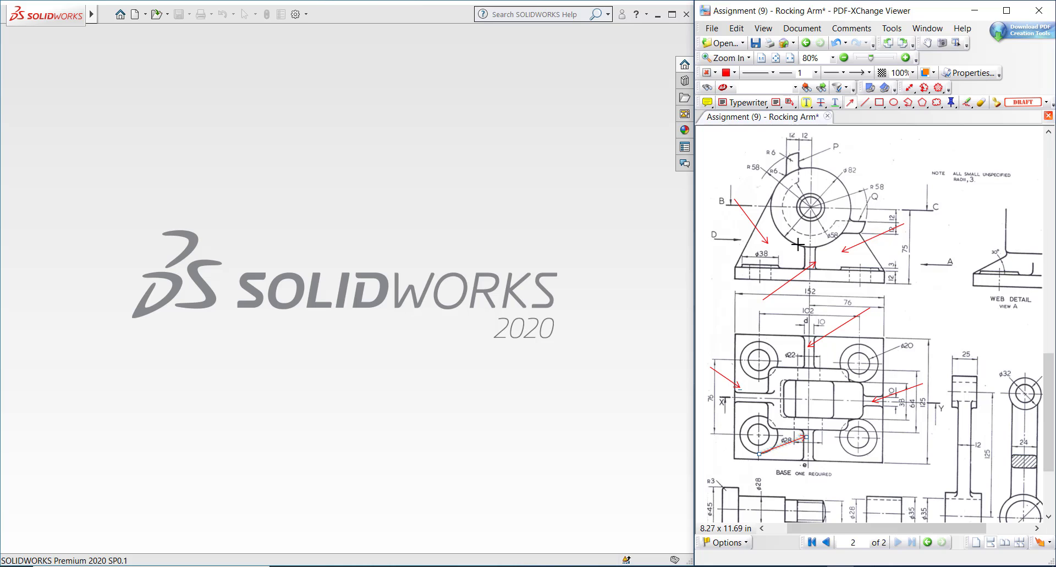
Switch to SOLIDWORKS, create a new part document and apply a plain white scene background.
left_click(132, 14)
double_click(278, 274)
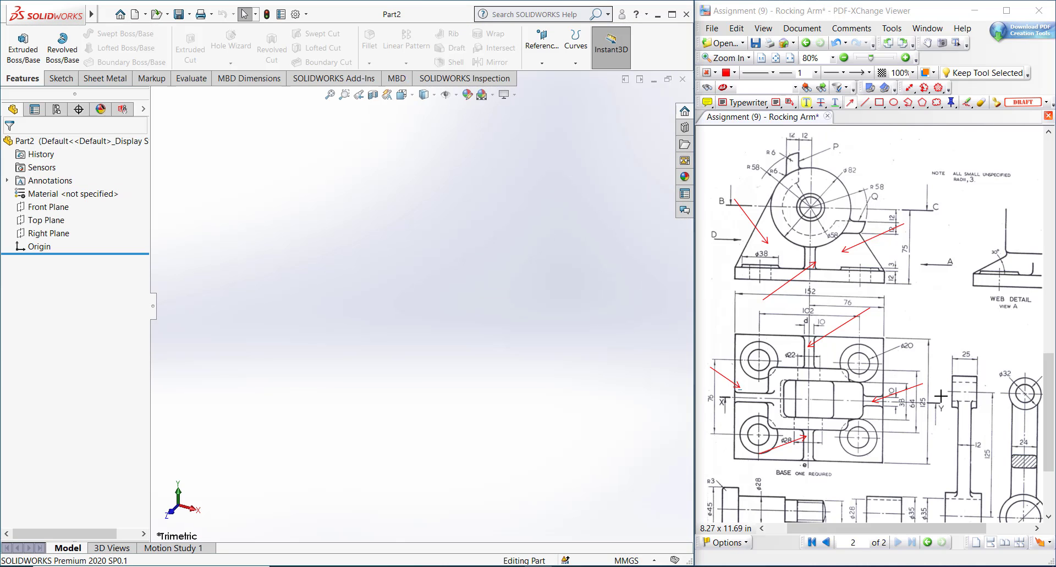
left_click(483, 95)
left_click(504, 126)
Sketch a center rectangle on the Top Plane, centred on the origin and about 69 mm deep.
left_click(60, 78)
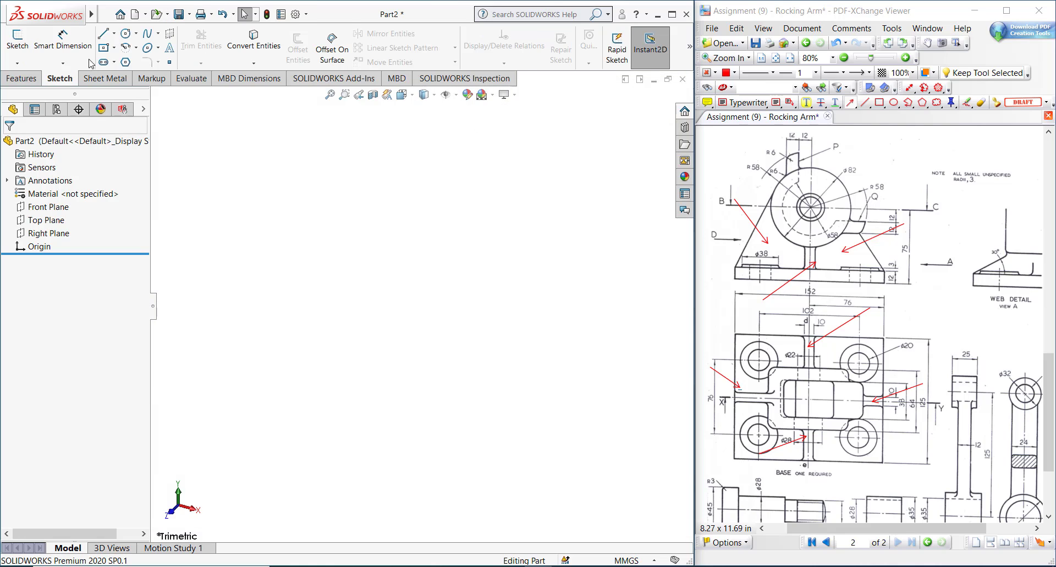
left_click(107, 51)
left_click(241, 276)
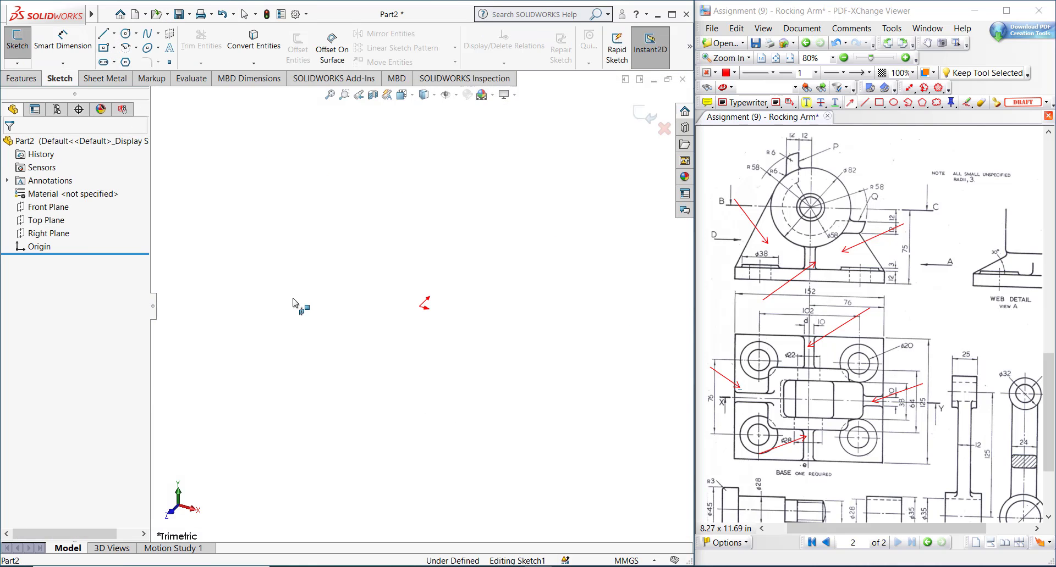
left_click(425, 304)
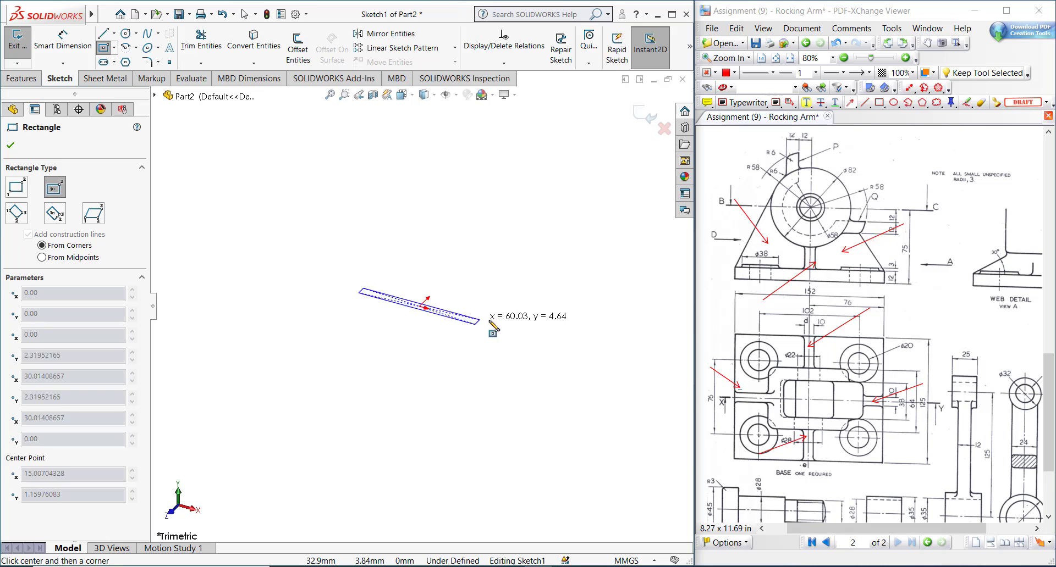
left_click(540, 295)
Dimension the rectangle to 125 mm deep and 152 mm wide.
right_click_drag(539, 404, 520, 308)
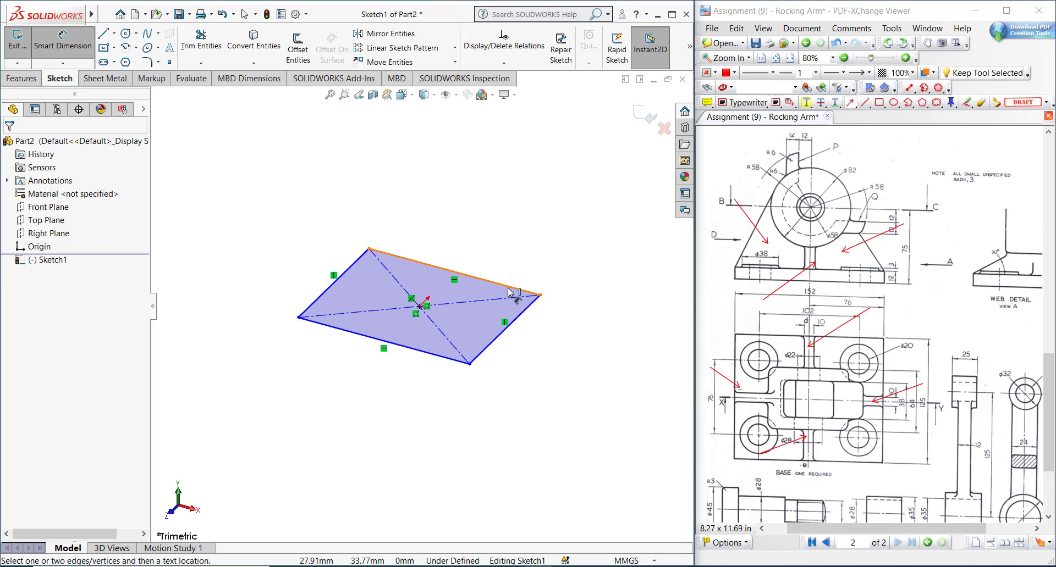
left_click(528, 311)
left_click(568, 346)
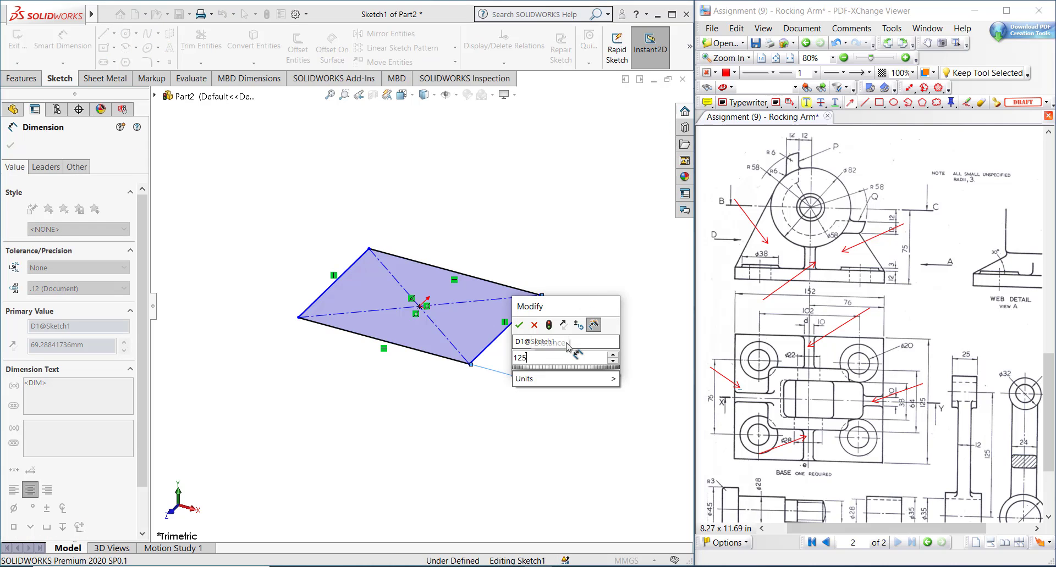
type("125")
key("Return")
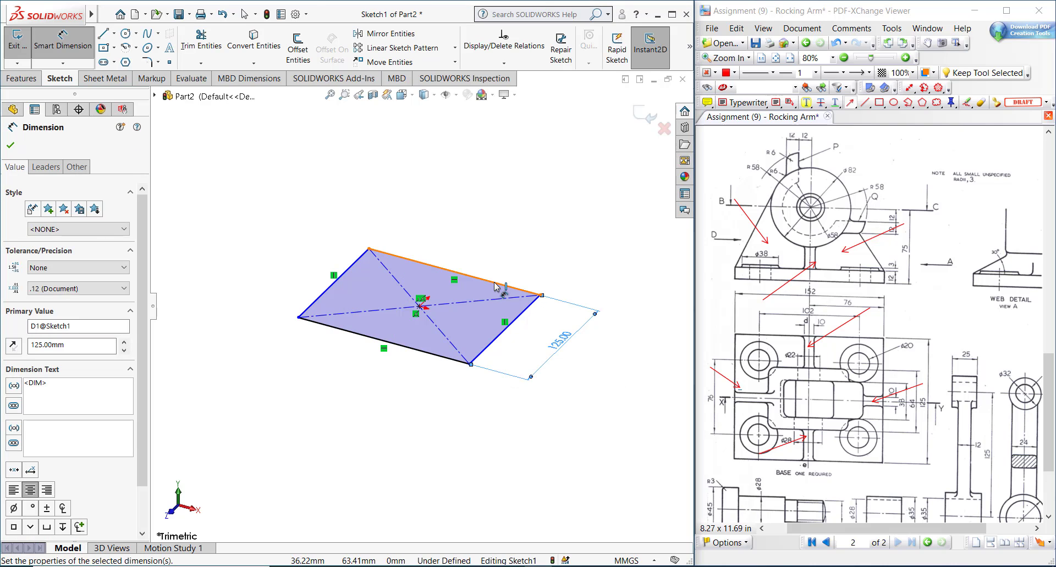
left_click(506, 286)
left_click(530, 253)
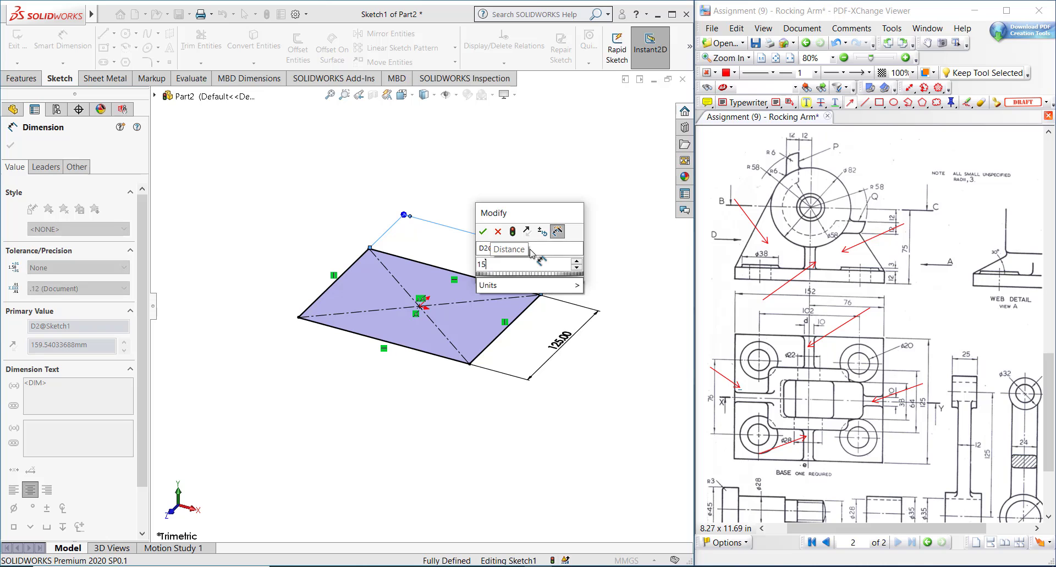
key("Return")
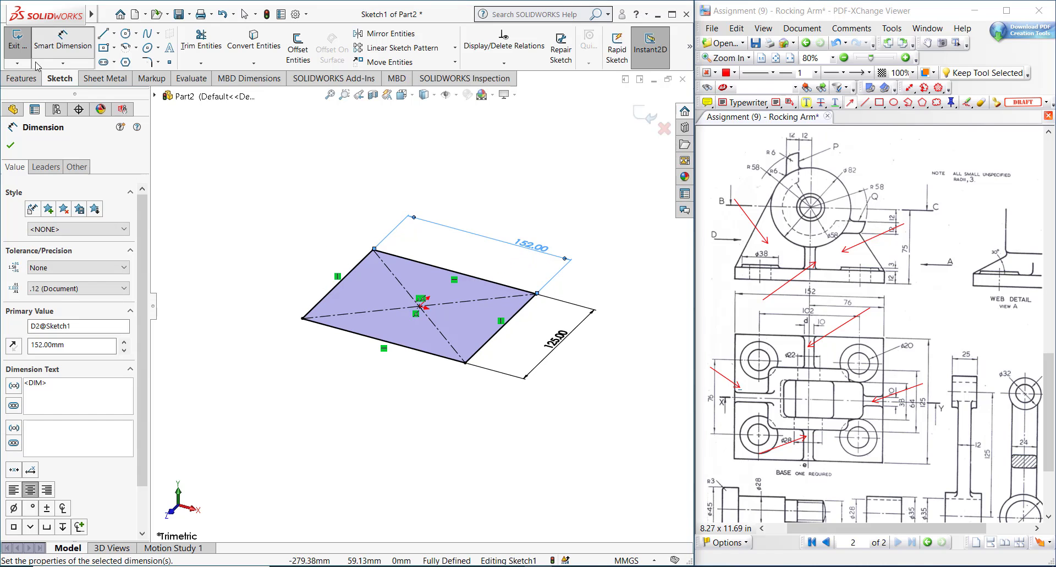
Extrude the rectangle upward 12 mm as a blind boss to form the base plate.
left_click(22, 79)
left_click(27, 50)
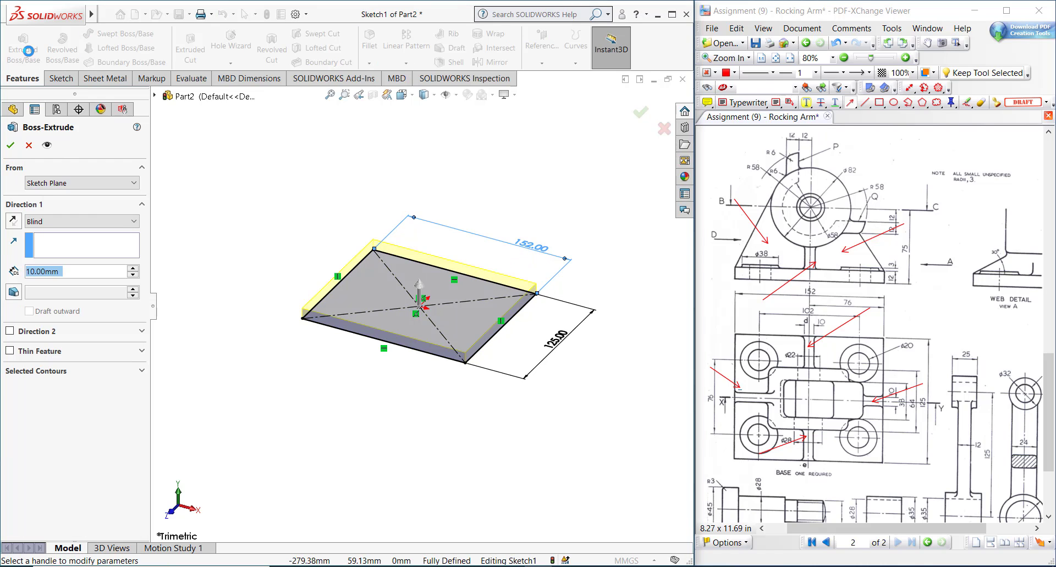
left_click(10, 145)
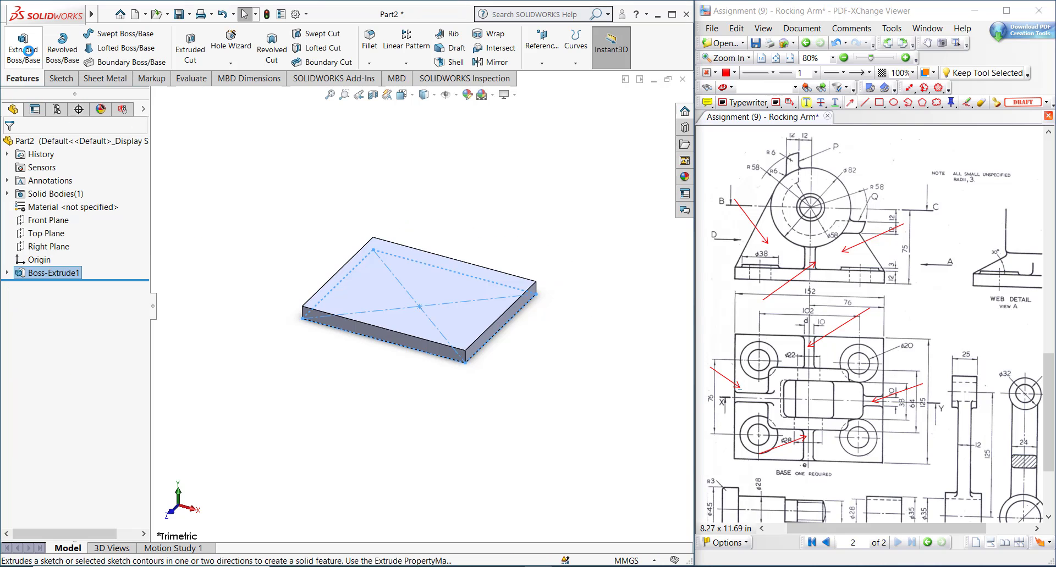
Start a sketch on the plate's top face, view it straight on and draw a circle about 30 mm in diameter near the upper-right corner.
left_click(407, 275)
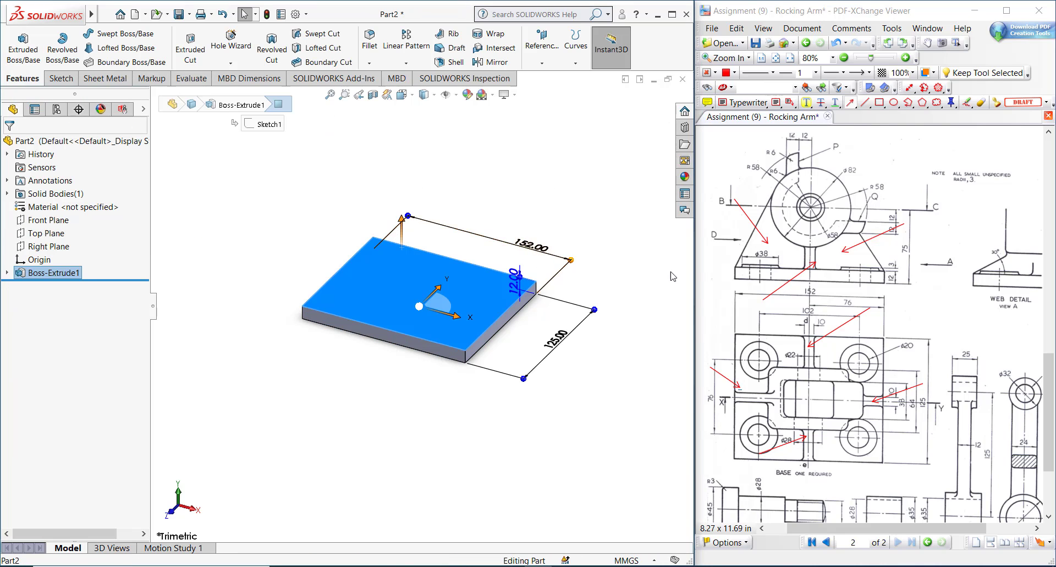
left_click(605, 269)
left_click(435, 292)
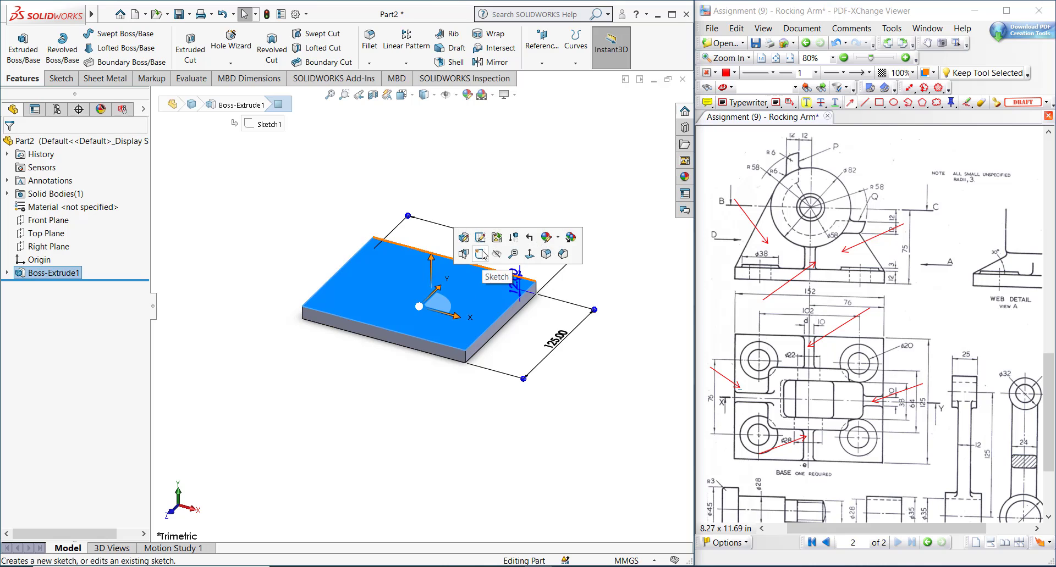
left_click(482, 255)
key("space")
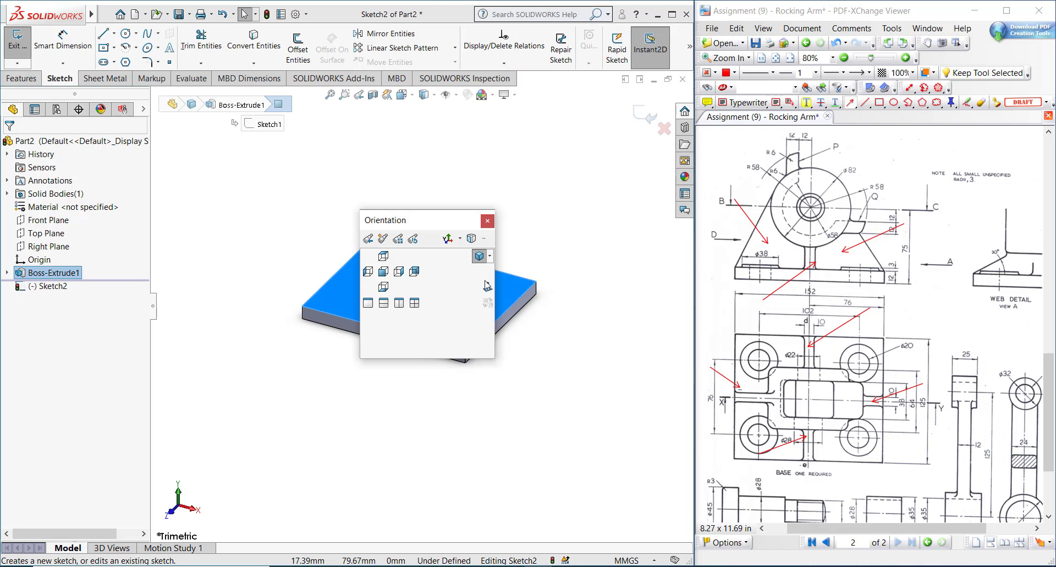
left_click(487, 287)
right_click_drag(491, 244, 642, 247)
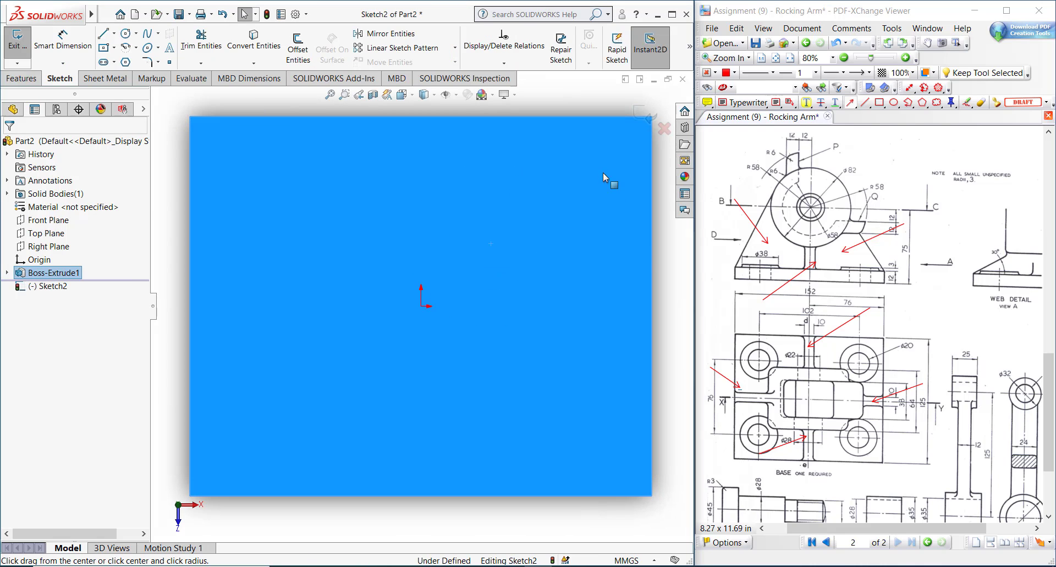
left_click_drag(589, 179, 635, 180)
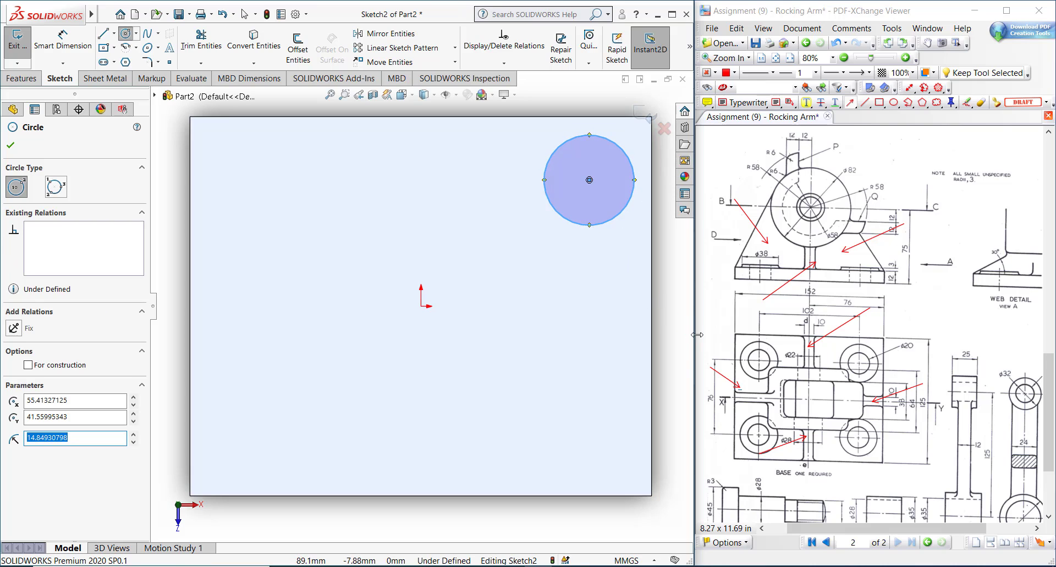
right_click(644, 226)
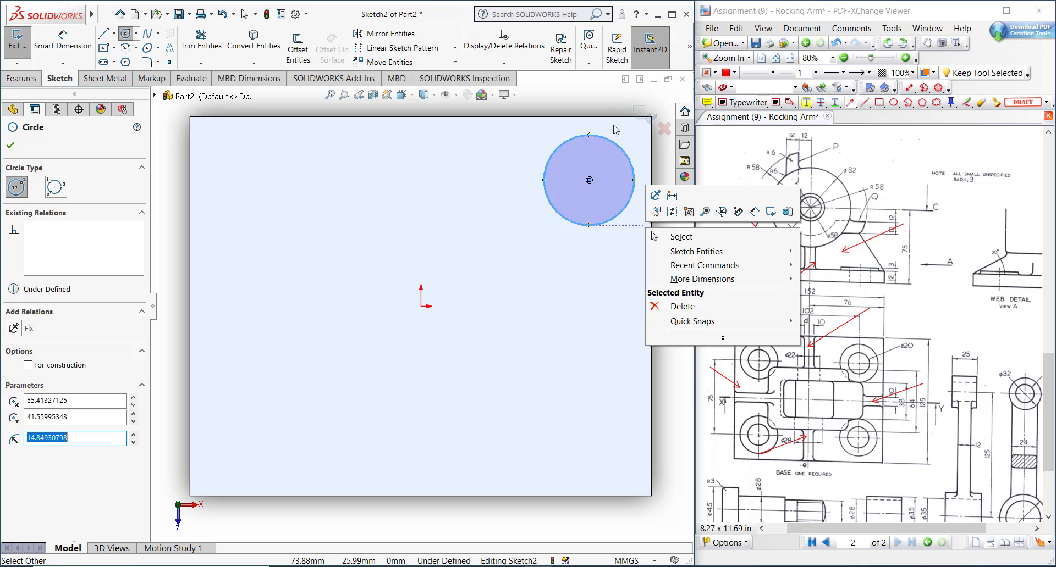
key("Escape")
key("Escape")
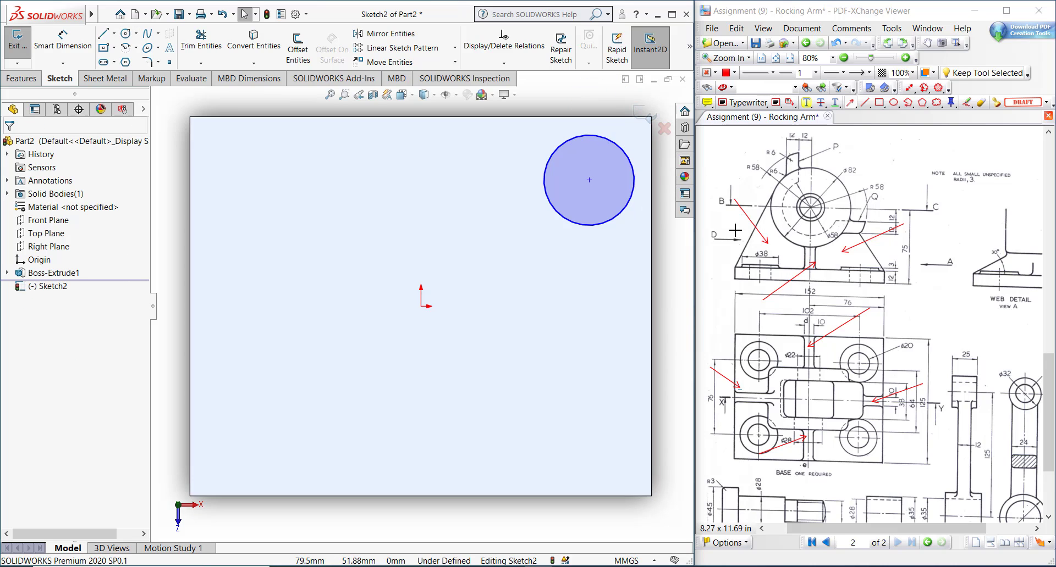
Dimension the corner circle's diameter to 38 mm.
right_click_drag(658, 286, 656, 245)
left_click(611, 218)
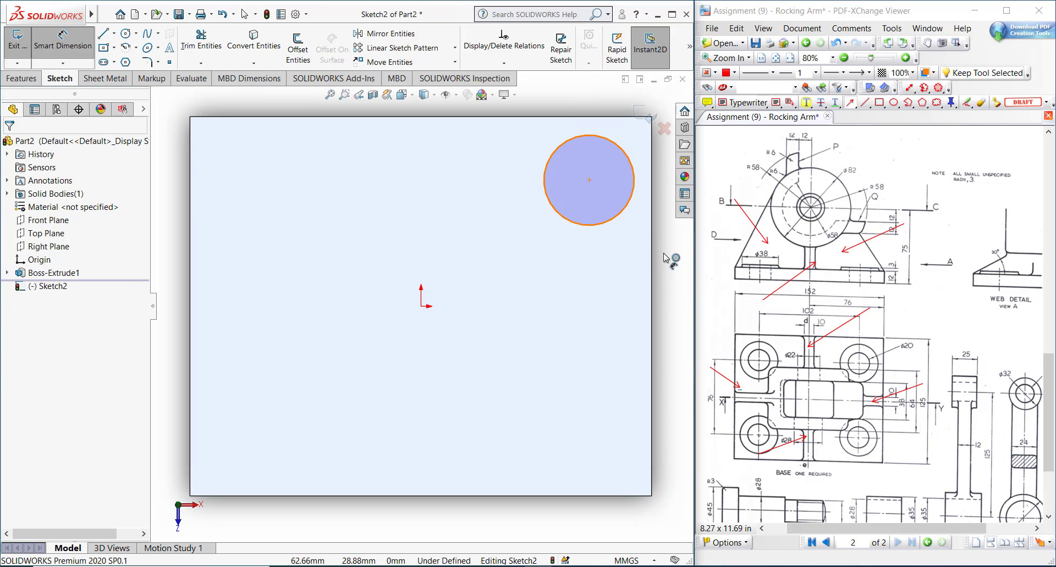
left_click(668, 259)
type("38")
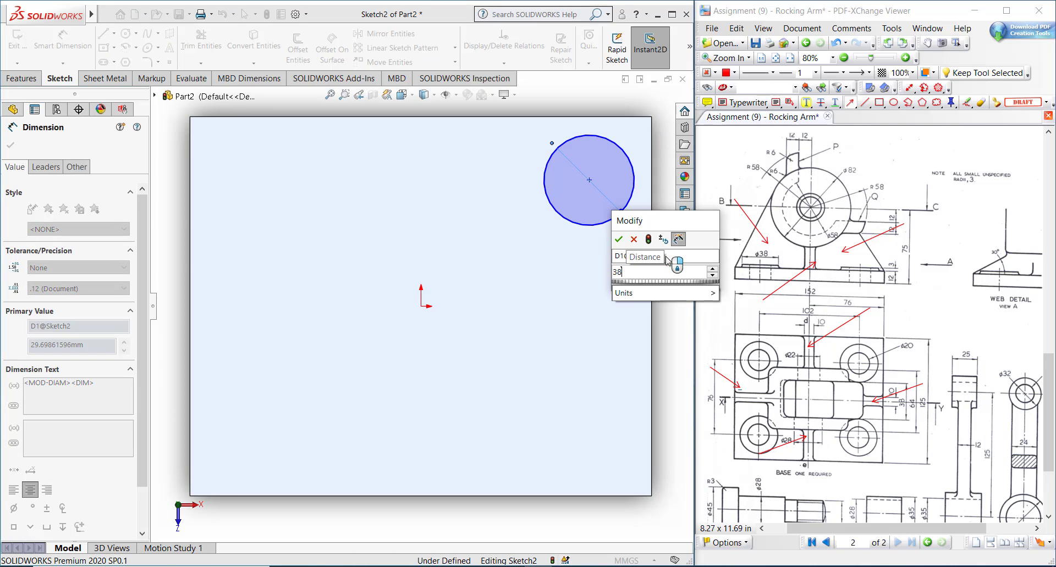
key("Return")
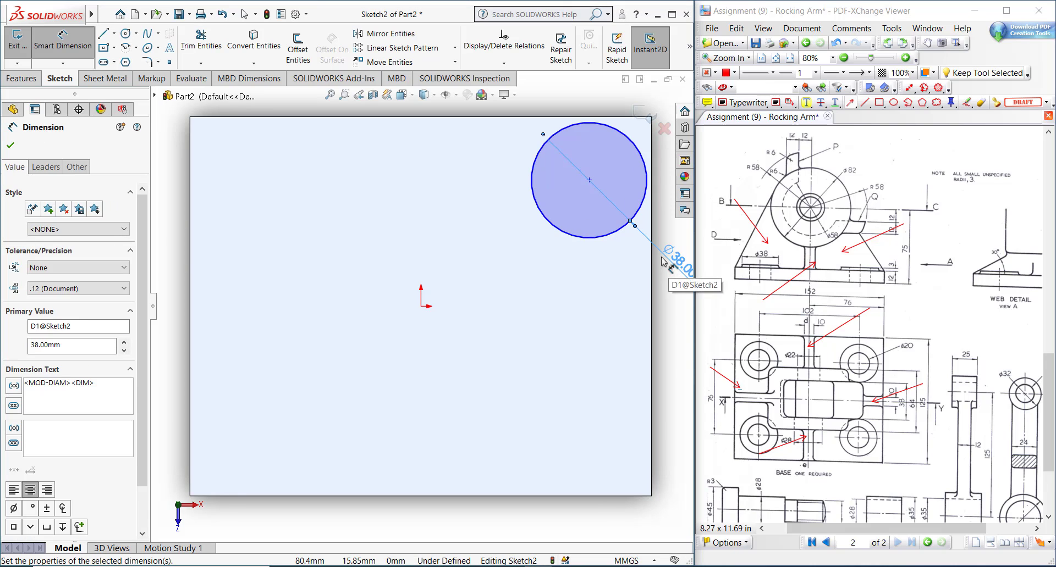
Set the horizontal distance from the origin to the circle's centre to 51 mm.
key("z")
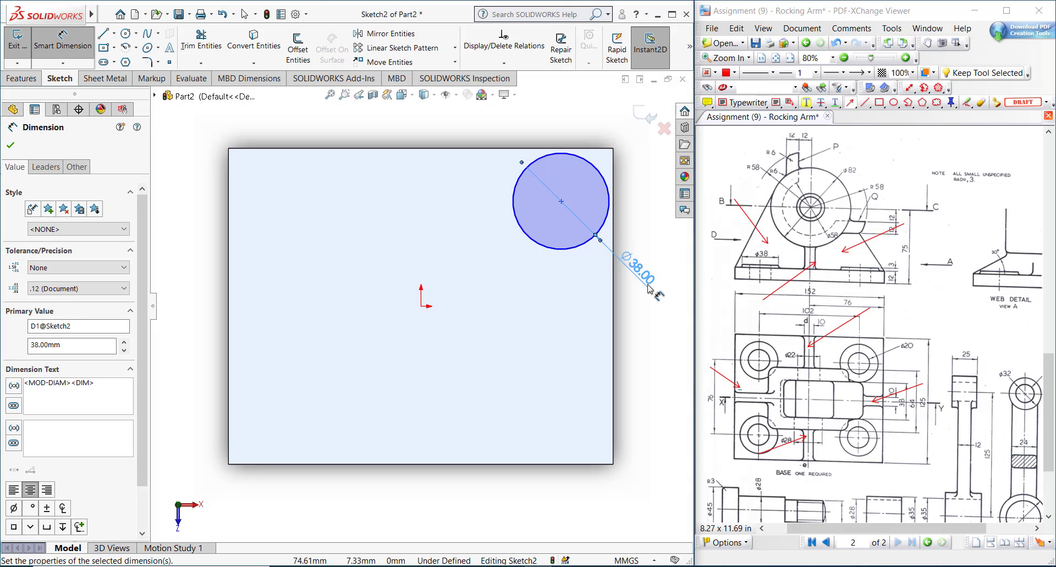
left_click(577, 251)
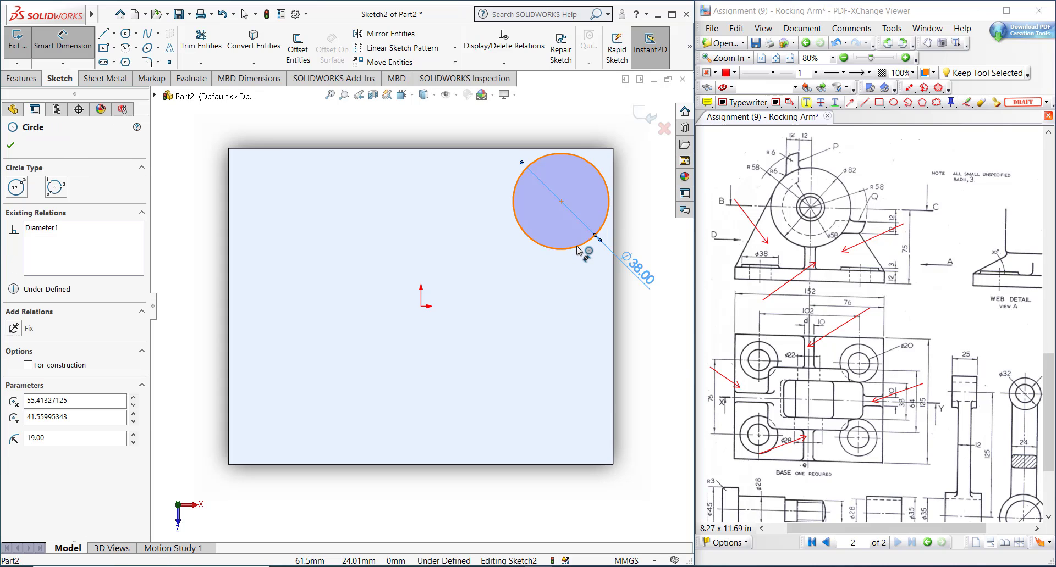
left_click(421, 306)
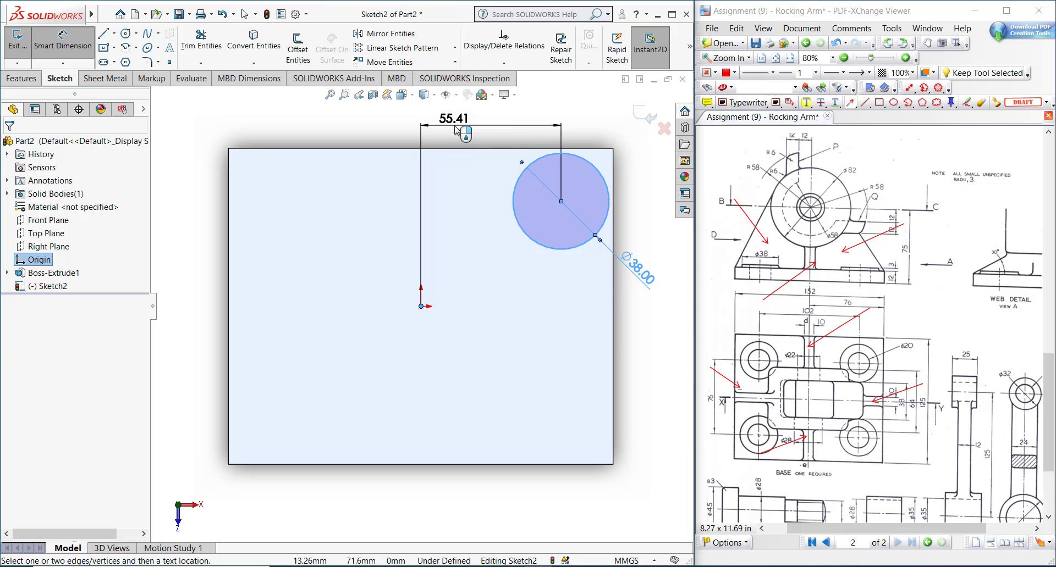
left_click(456, 130)
type("51")
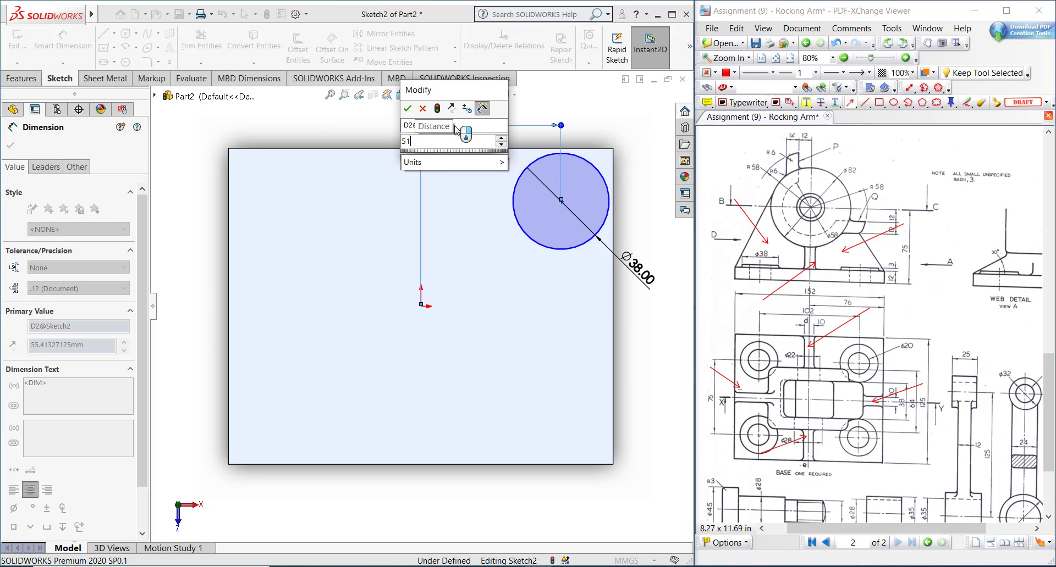
key("Escape")
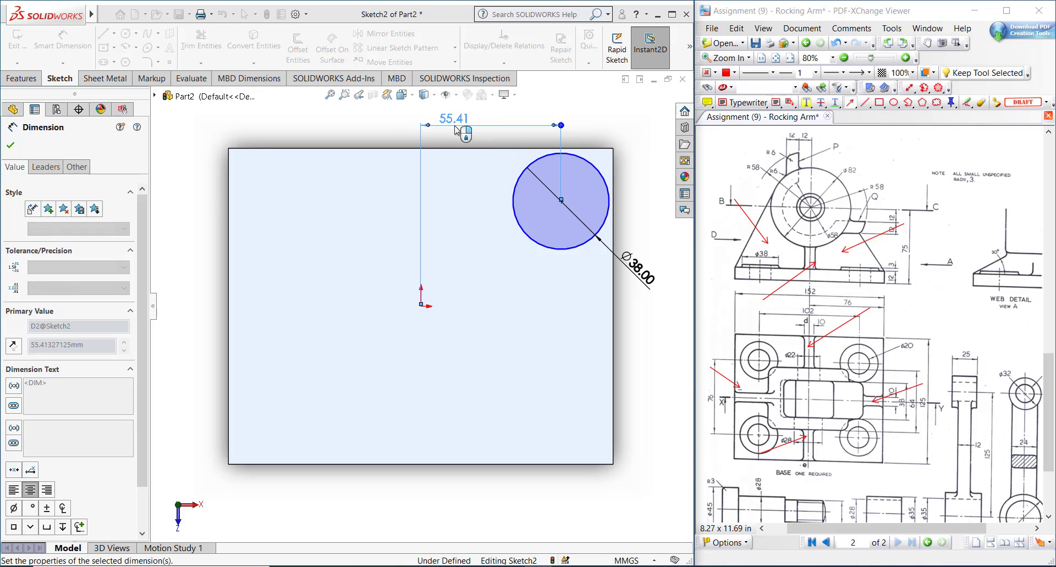
Set the vertical distance from the origin to the corner circle's centre to 76/2, giving 38 mm.
left_click(552, 252)
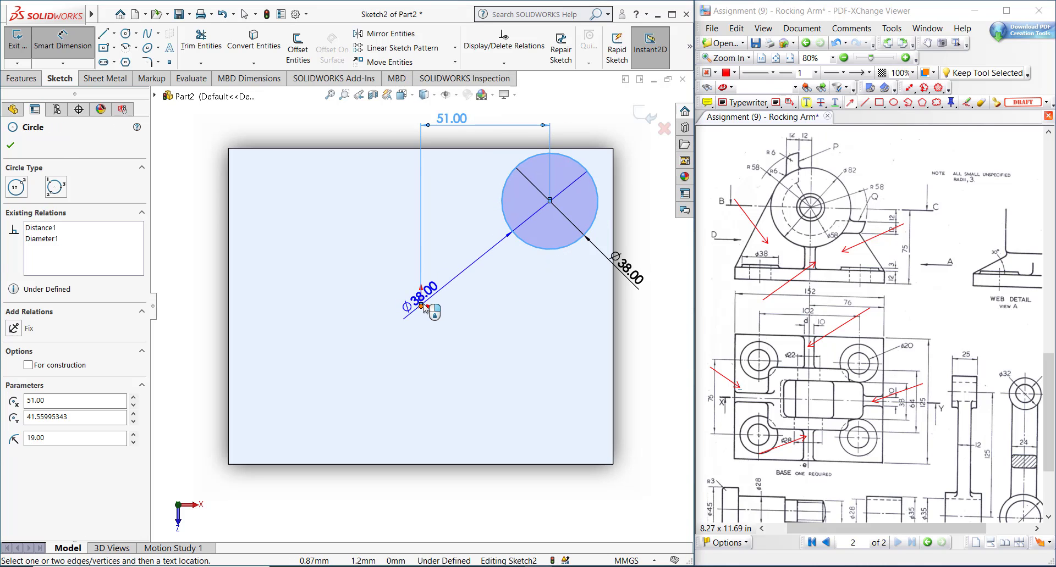
left_click(421, 305)
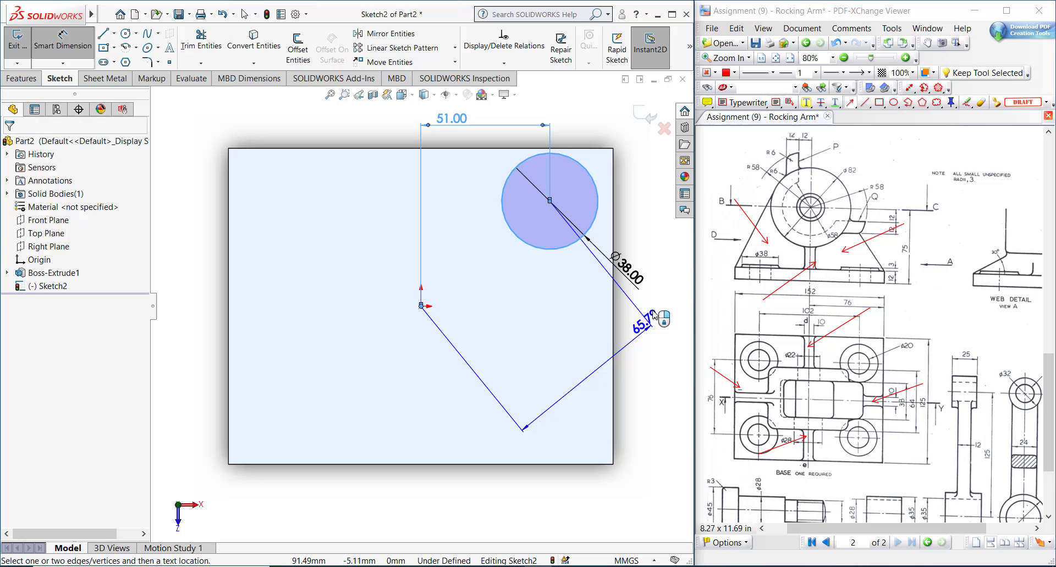
left_click(661, 248)
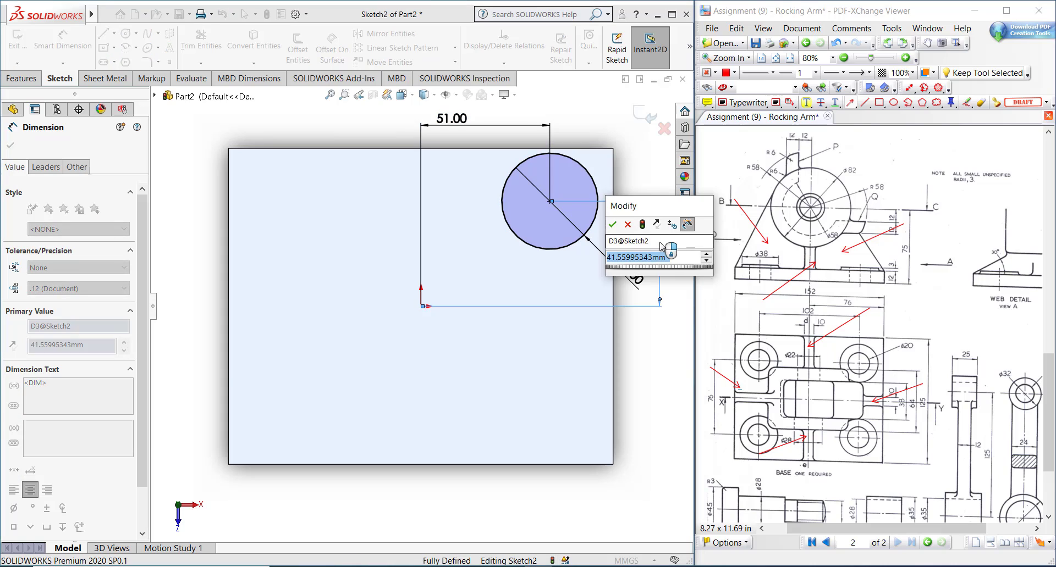
type("76ظ2")
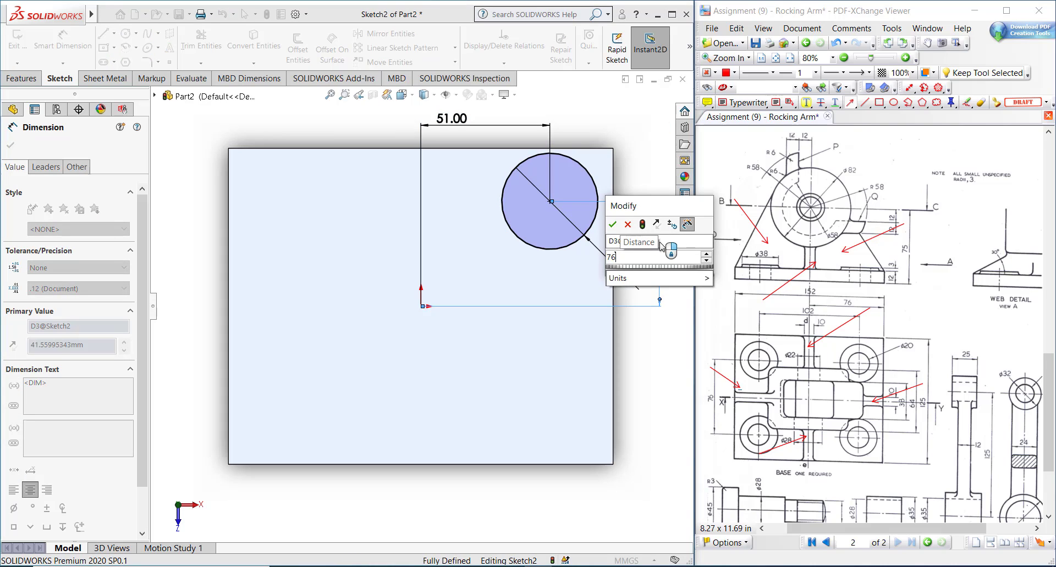
key("Return")
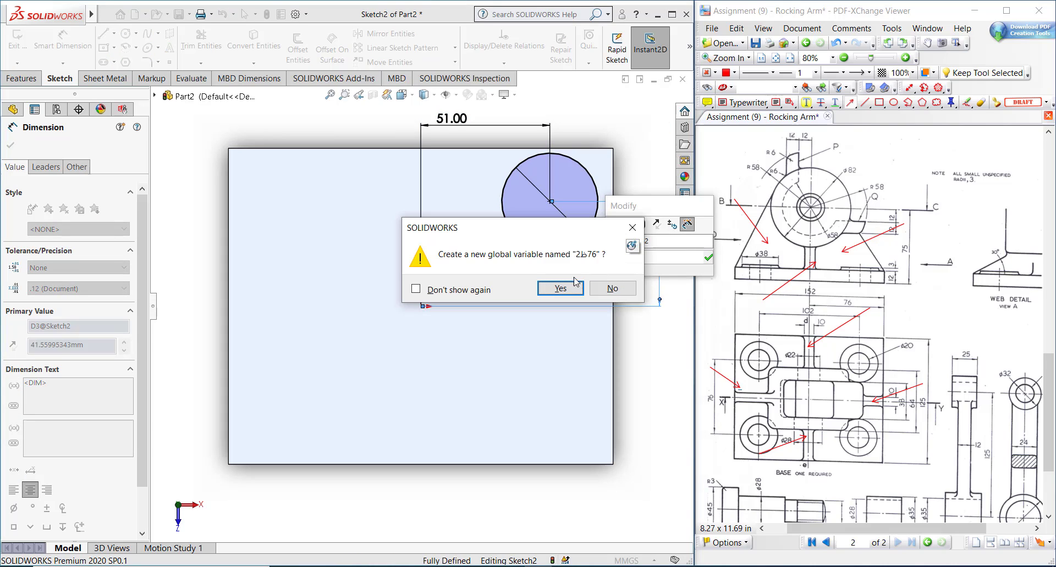
left_click(575, 288)
double_click(680, 256)
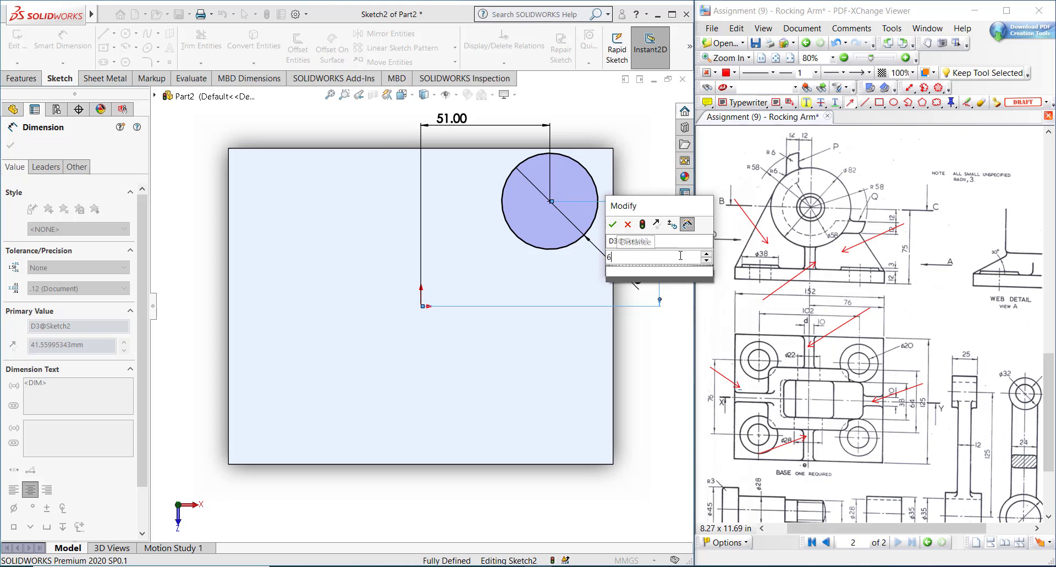
type("=76/2")
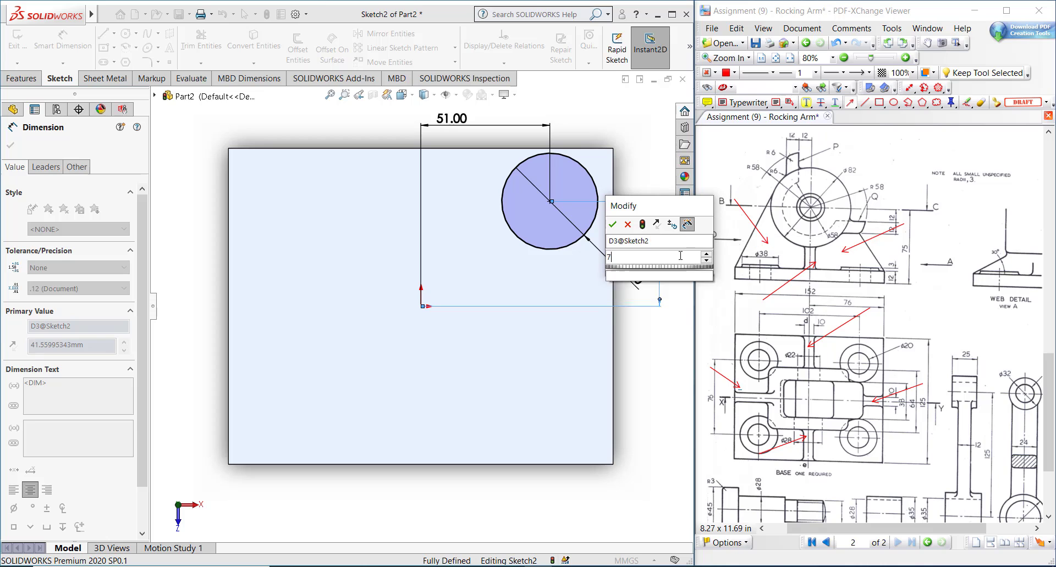
key("Return")
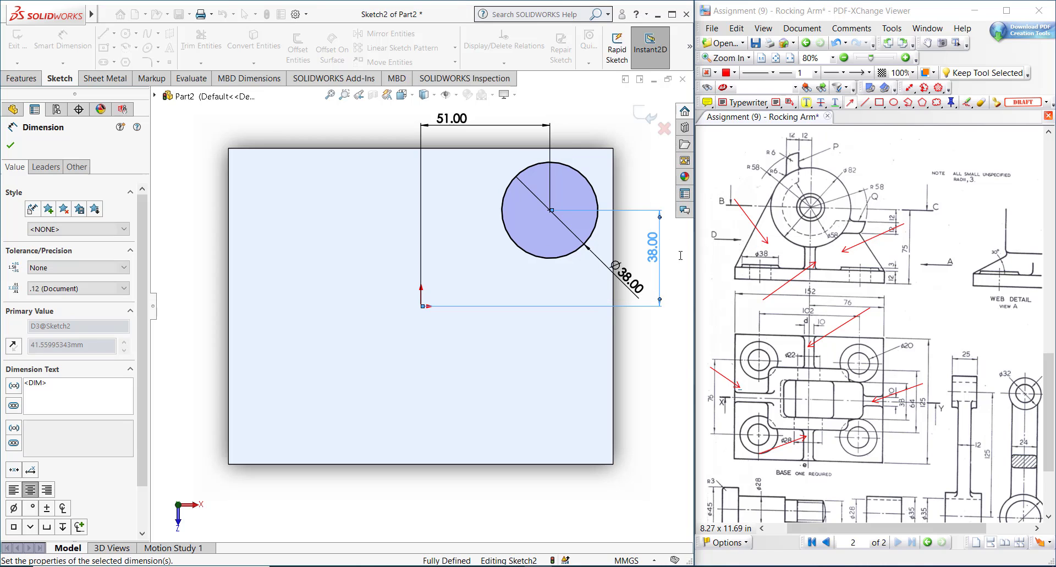
key("Escape")
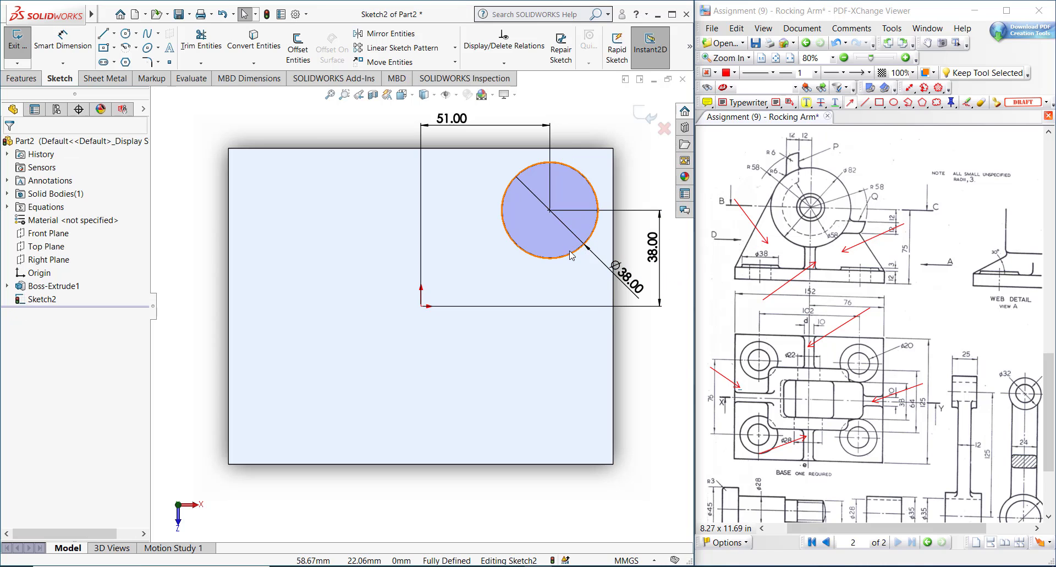
Start a linear sketch pattern of the corner circle with 2 instances spaced 102 mm along the reversed X-axis.
left_click(570, 245)
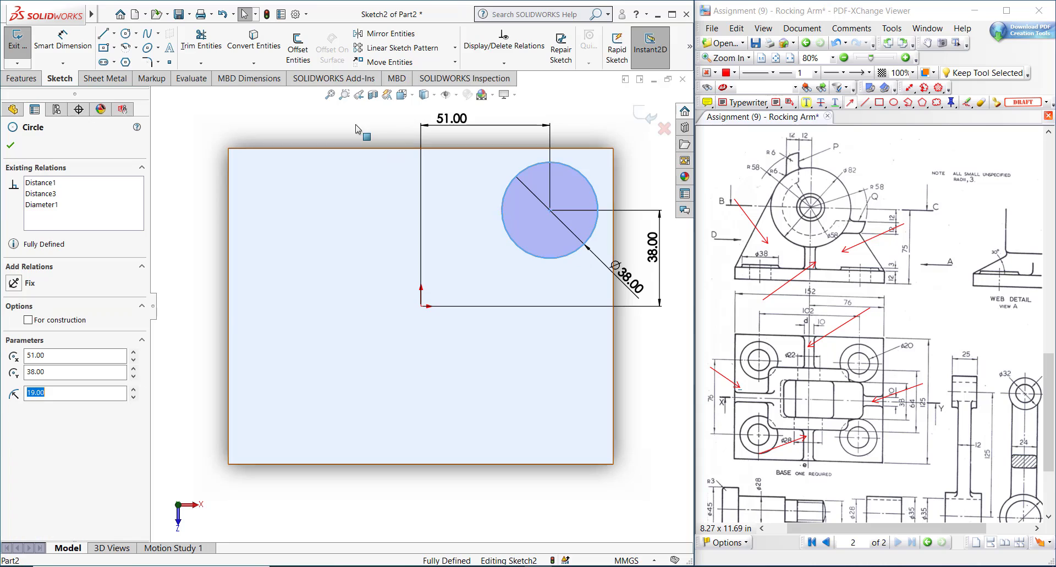
left_click(434, 48)
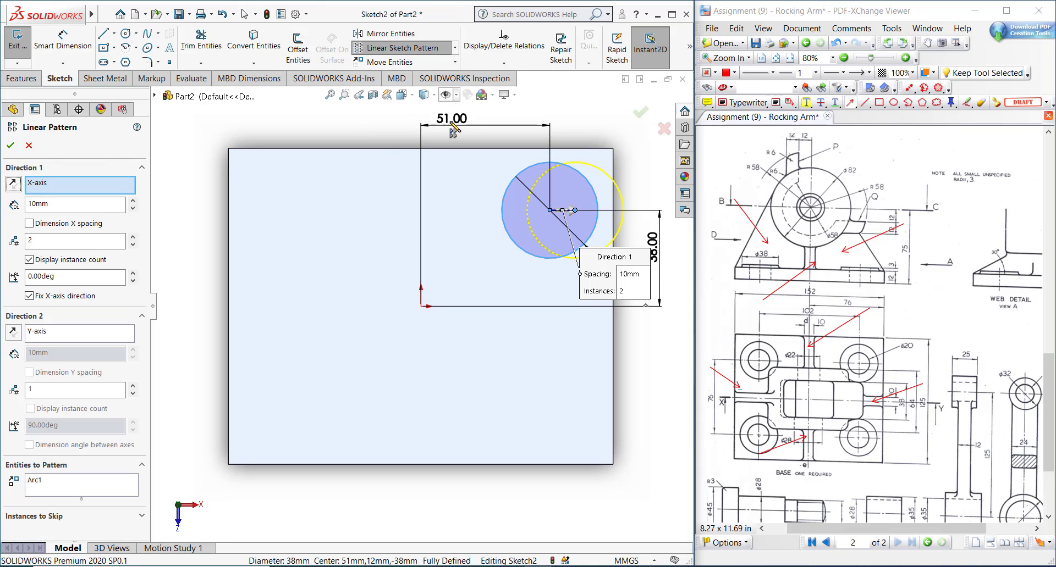
left_click(14, 184)
double_click(77, 206)
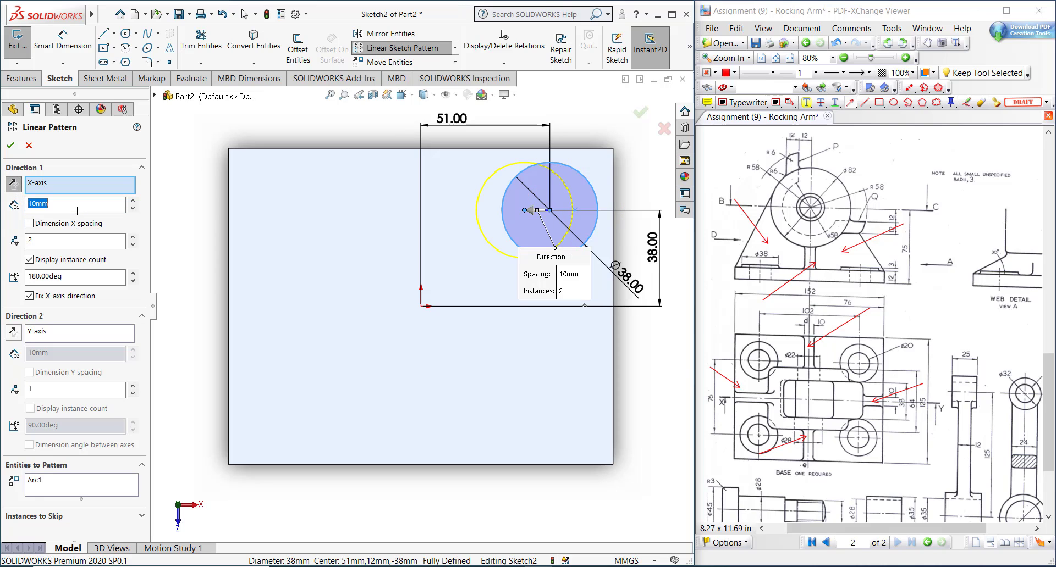
type("10")
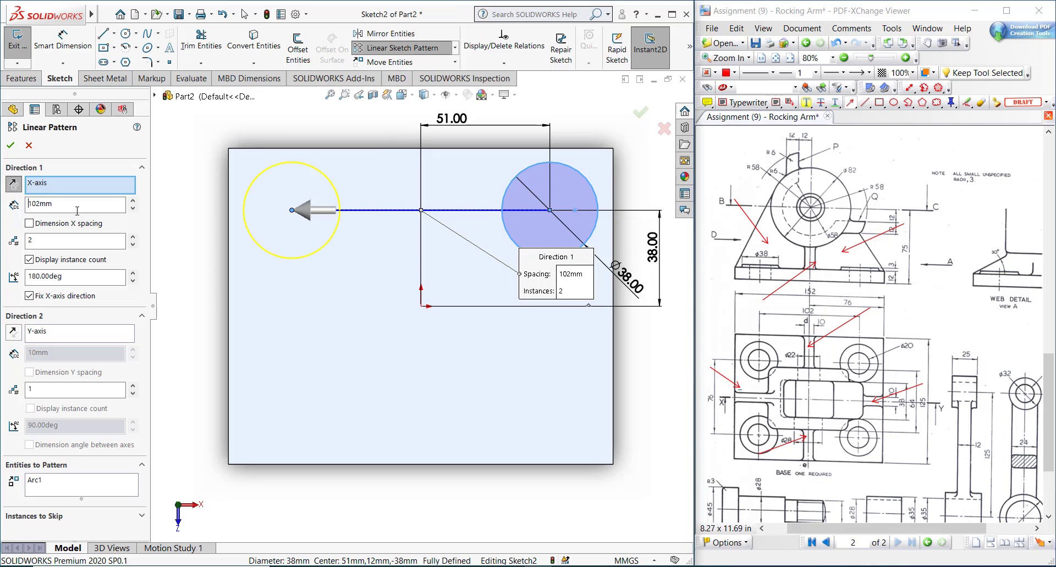
left_click(72, 241)
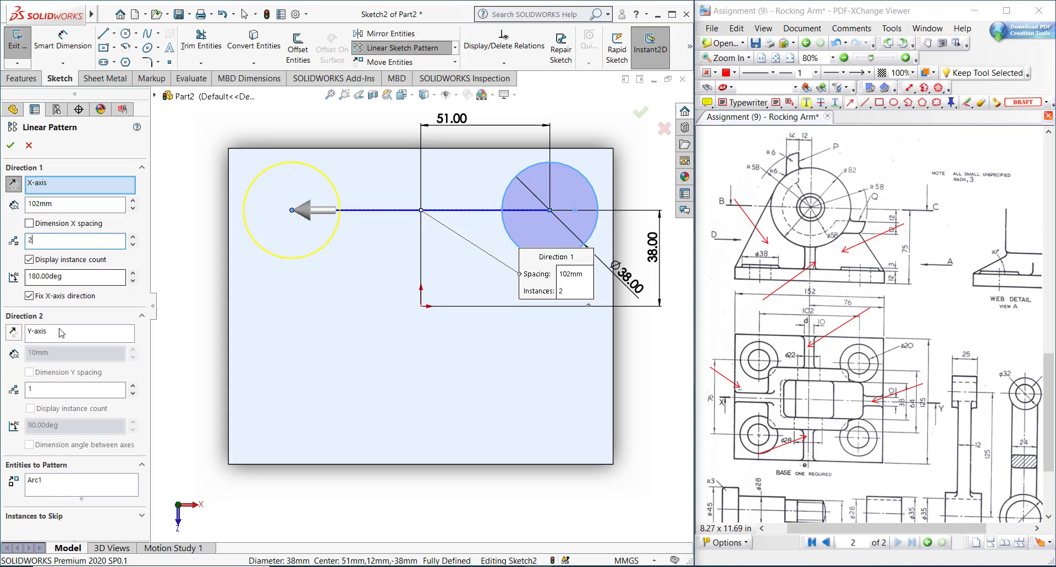
Add a second pattern direction with 2 instances spaced 76 mm along the reversed Y-axis and apply the pattern.
double_click(44, 390)
type("2")
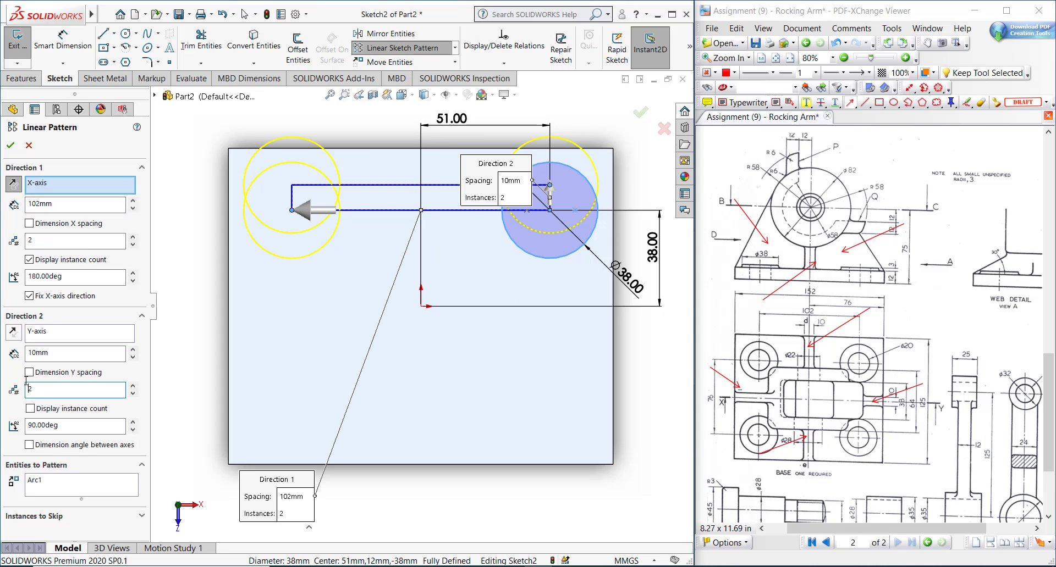
left_click(14, 332)
left_click(70, 356)
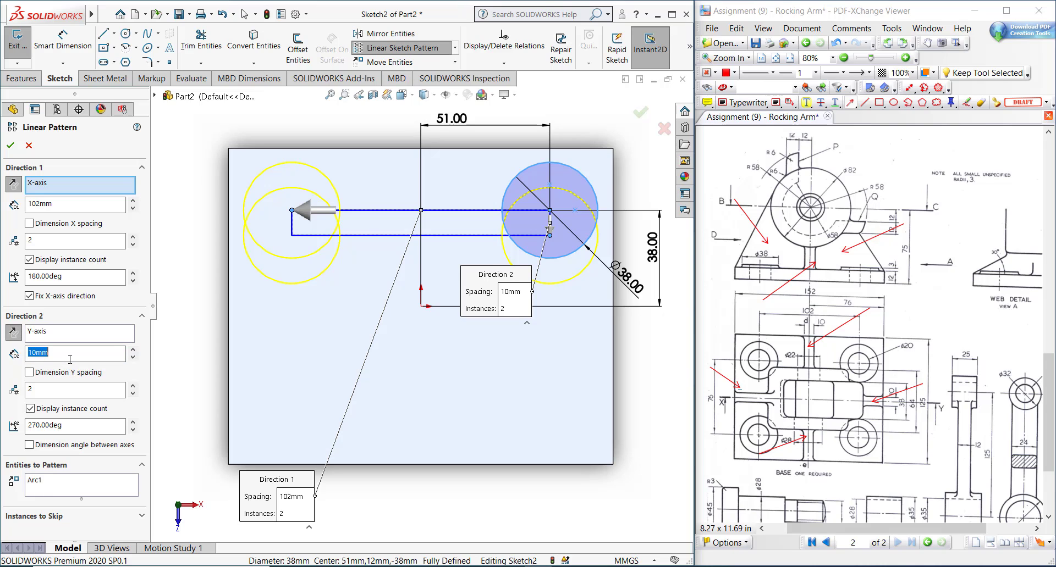
type("76")
key("Return")
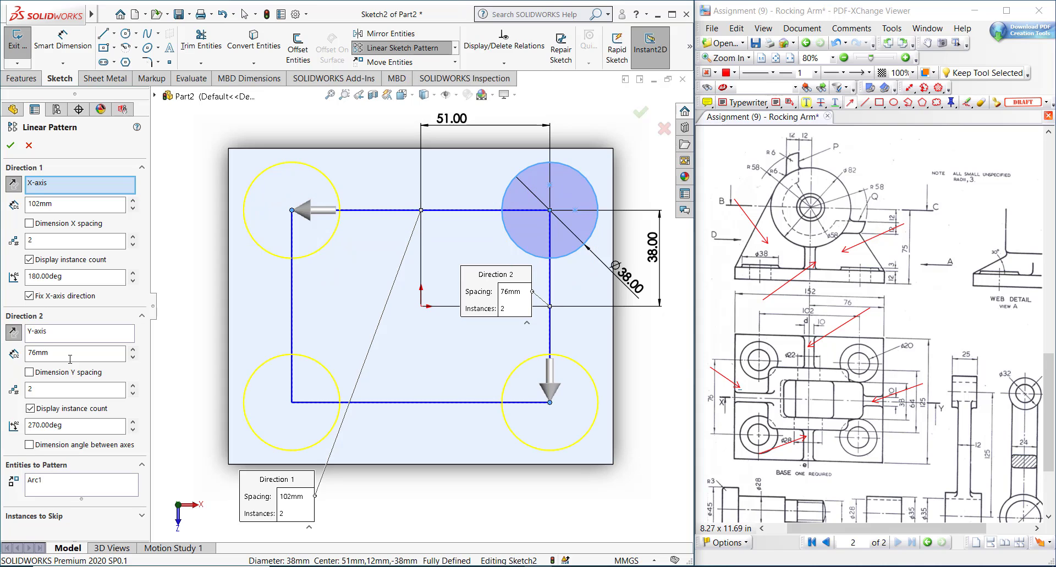
left_click(10, 145)
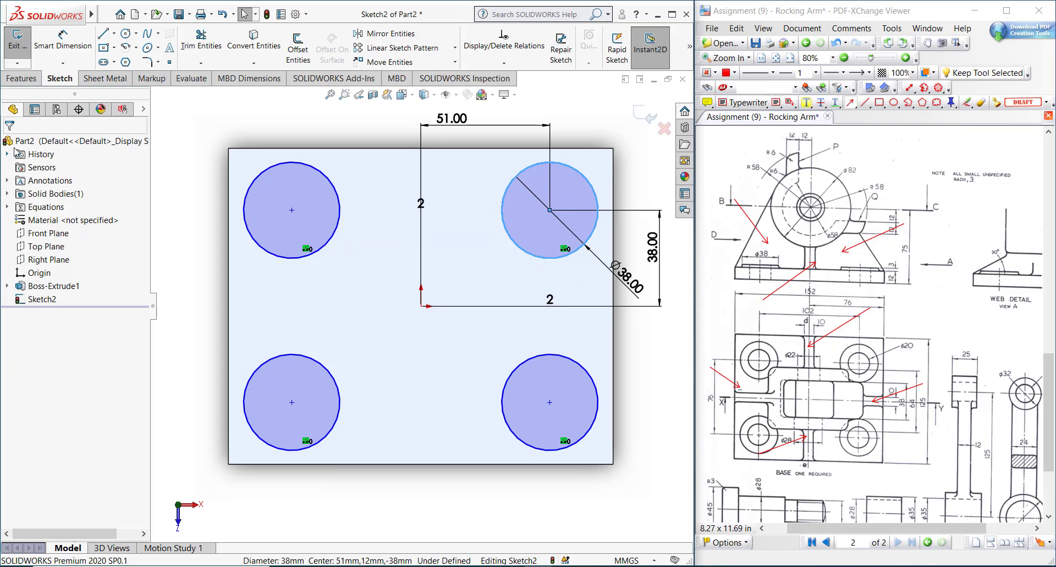
Extrude the four corner circles upward 3 mm as a blind boss merged with the plate.
left_click(19, 81)
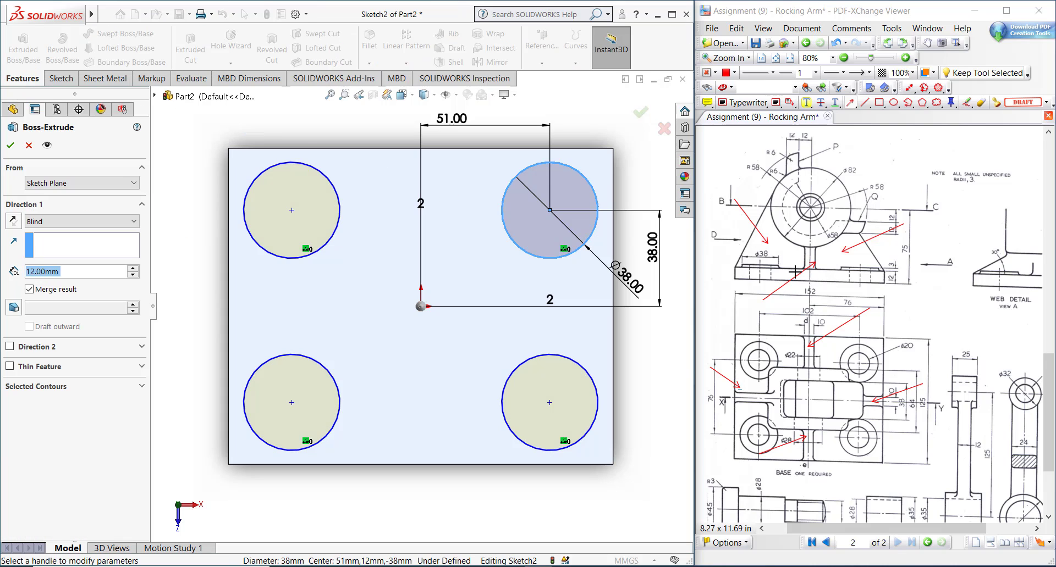
key("Return")
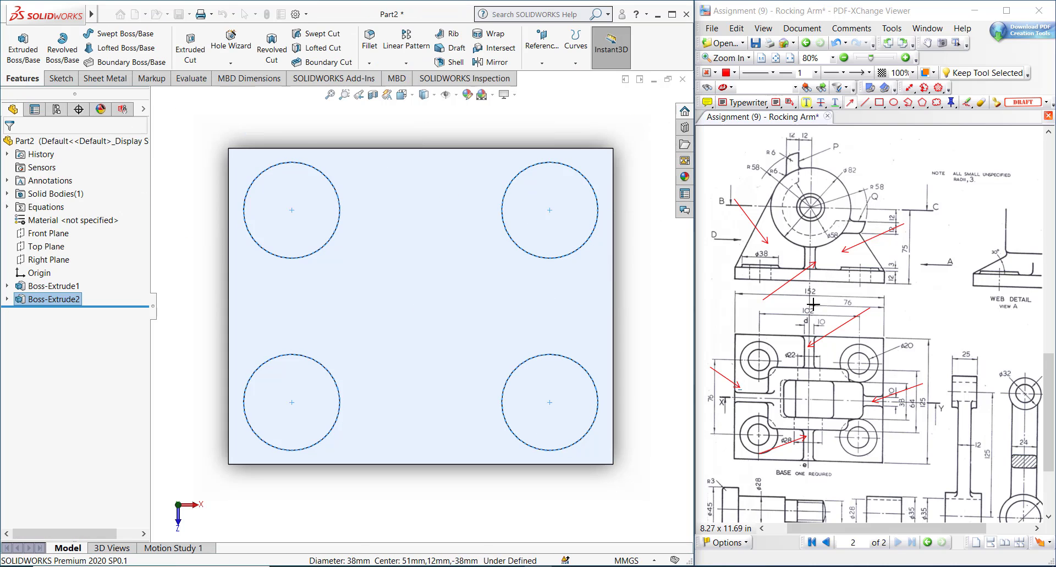
left_click(623, 346)
scroll(615, 342, "up", 1)
middle_click_drag(611, 342, 604, 281)
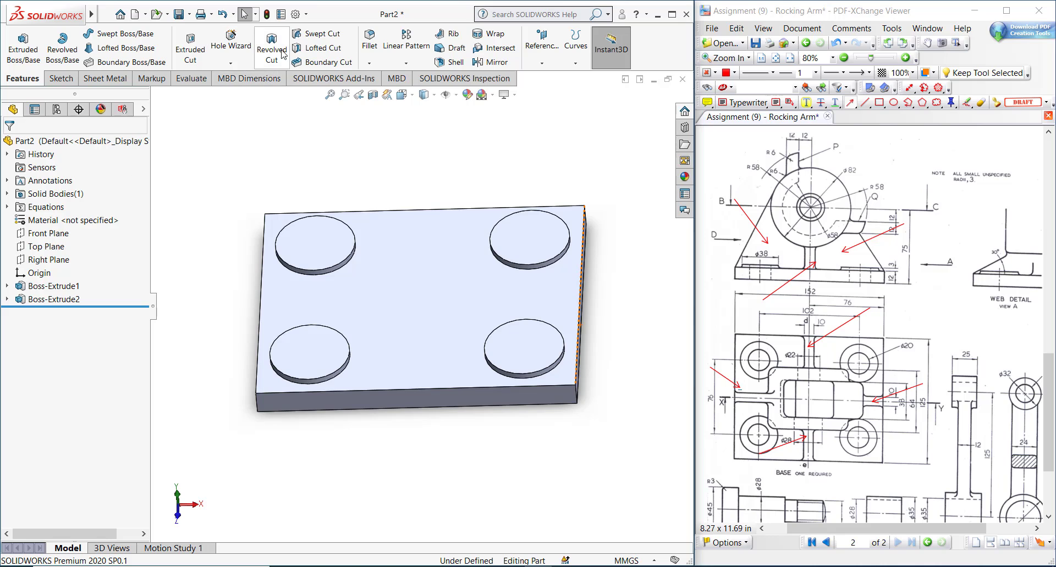
Fillet the circular edges where the four corner bosses meet the plate with a 3 mm radius.
left_click(369, 40)
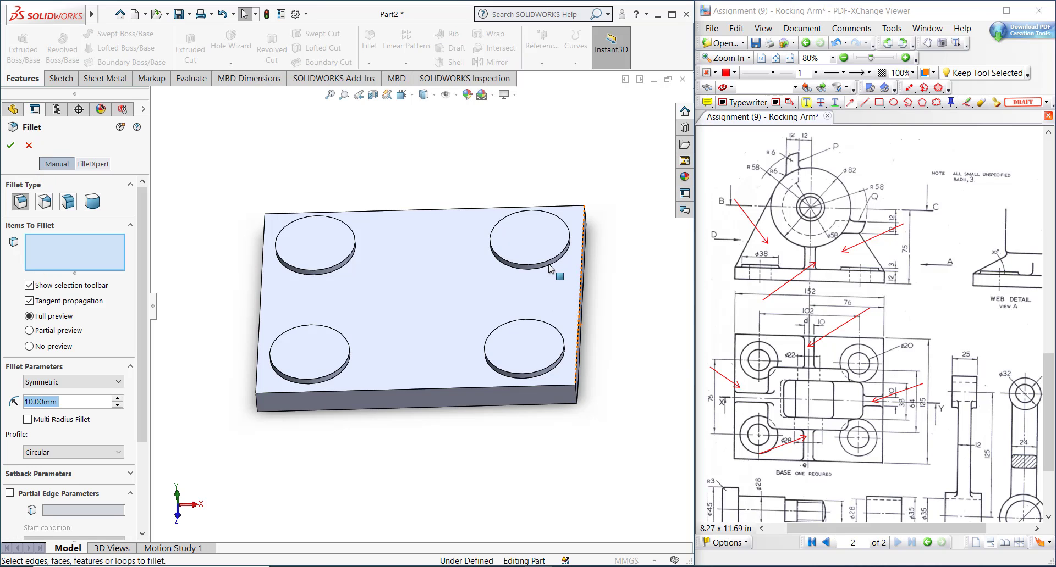
type("3")
left_click(551, 267)
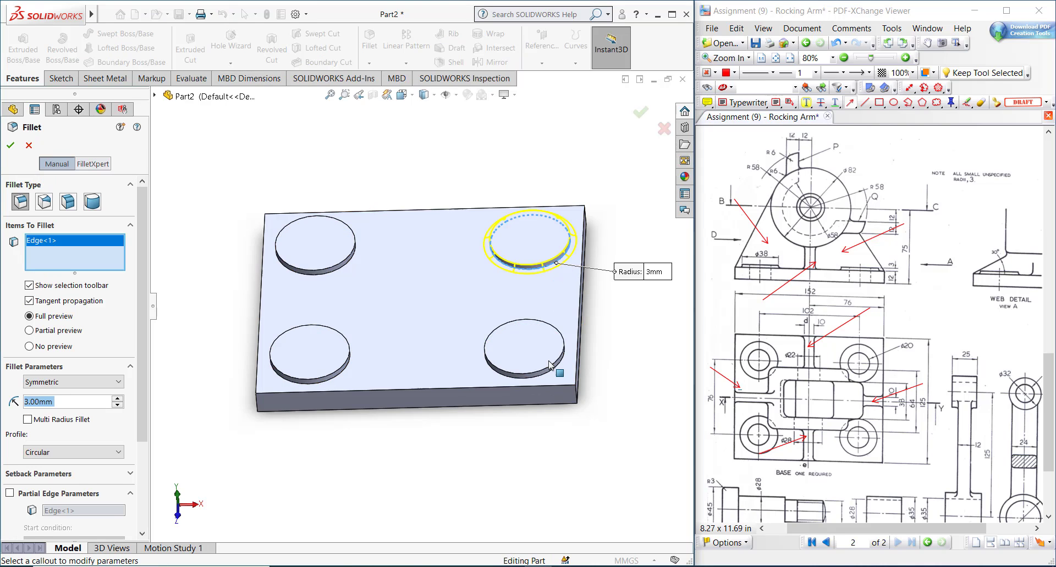
left_click(548, 365)
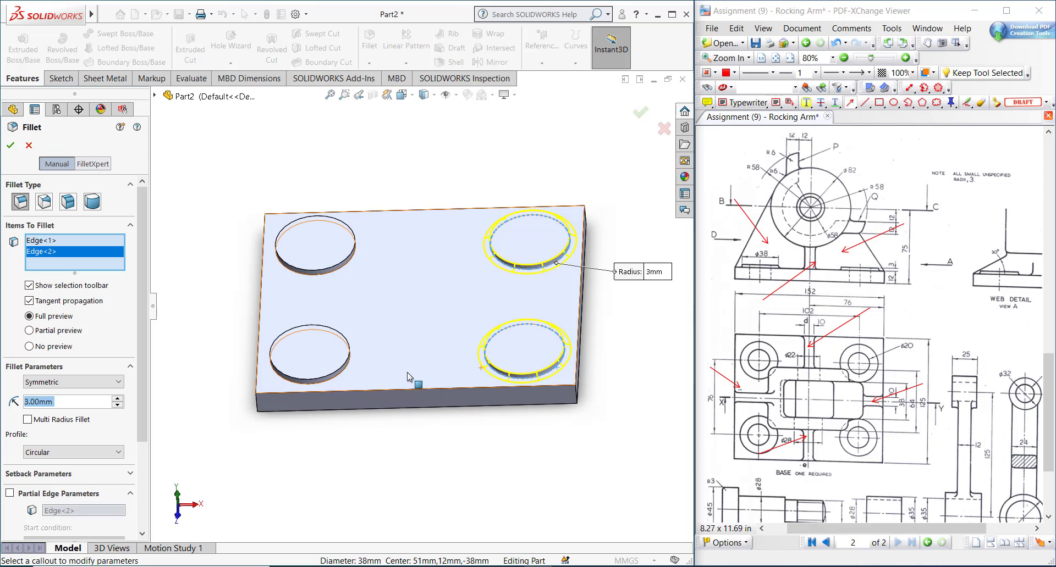
left_click(345, 376)
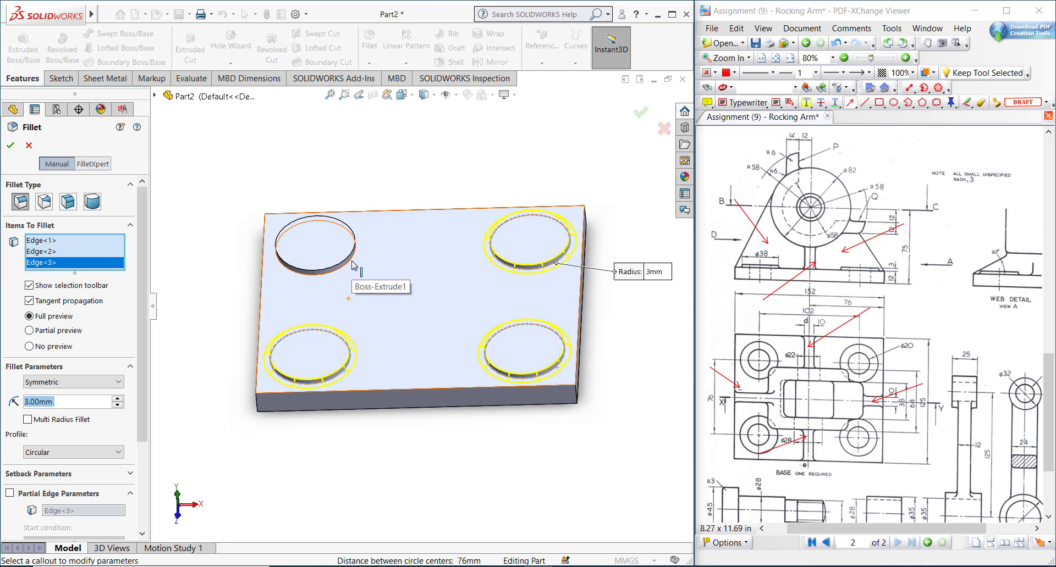
left_click(353, 261)
key("Return")
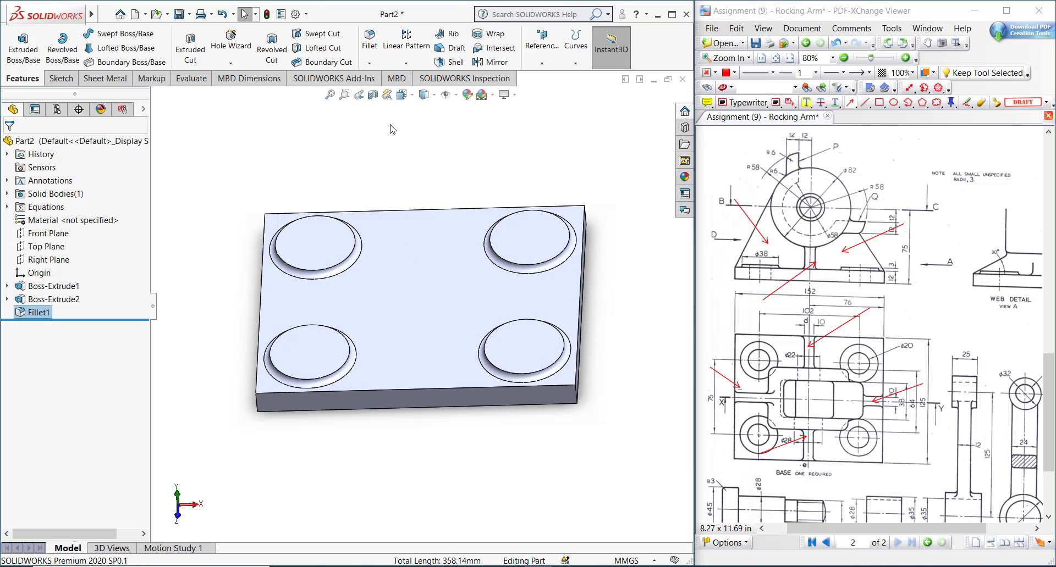
Start a sketch on the upper-right boss's top face and draw a concentric circle about 19 mm in diameter.
left_click(521, 230)
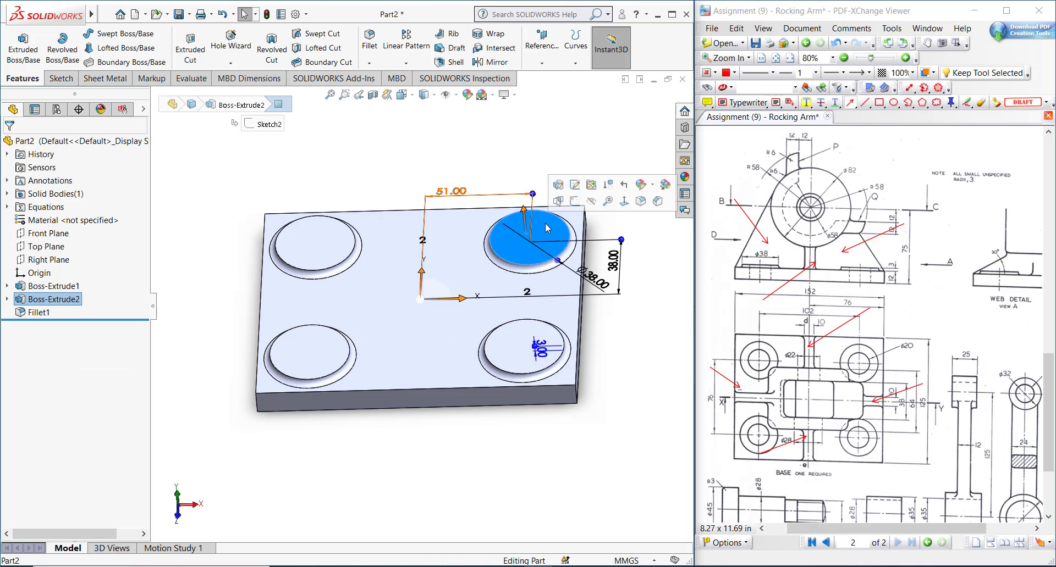
left_click(574, 202)
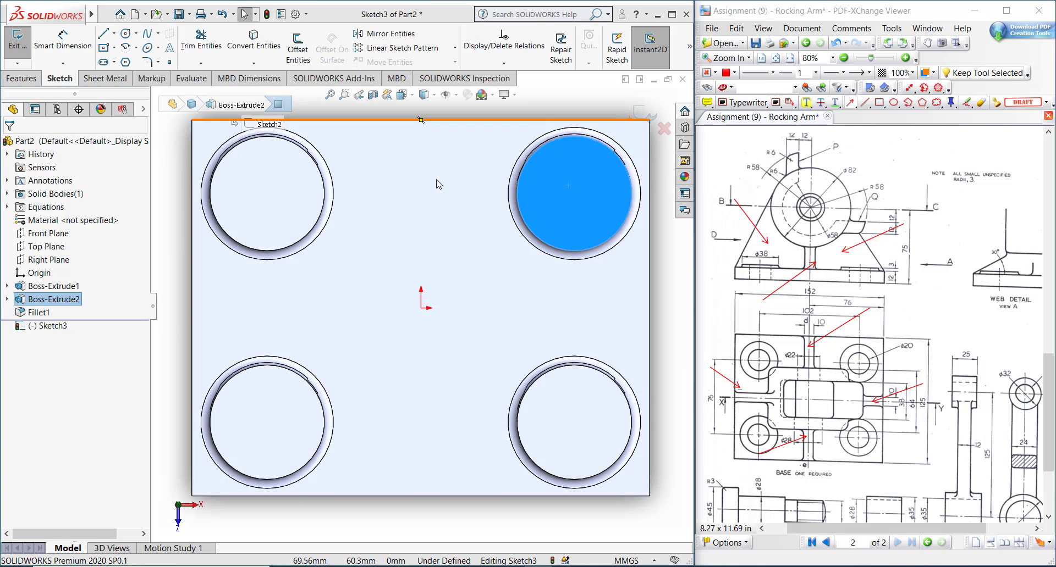
key("c")
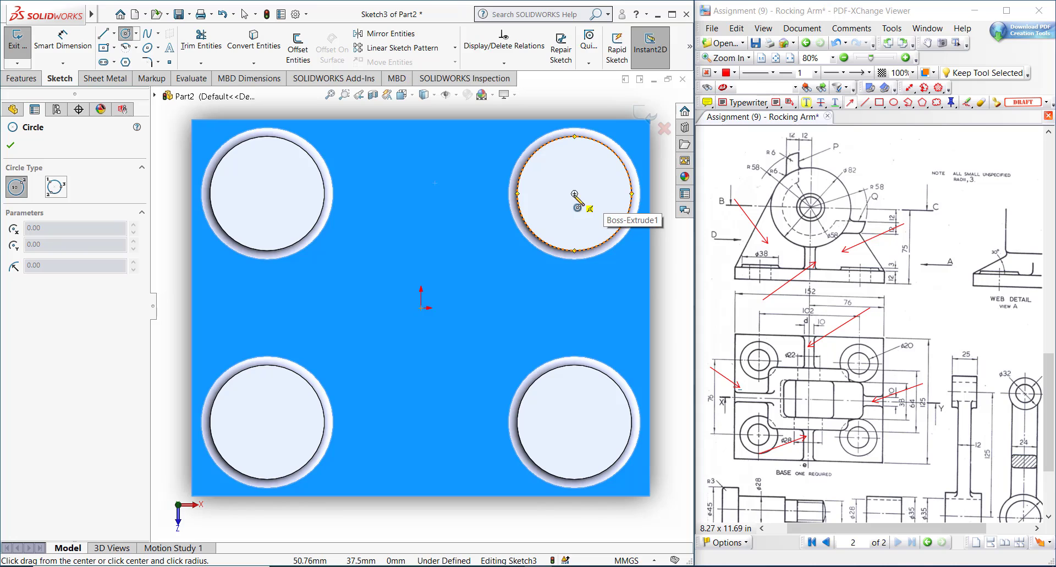
mouse_move(574, 193)
left_mouse_down()
mouse_move(598, 180)
mouse_move(602, 193)
left_mouse_up()
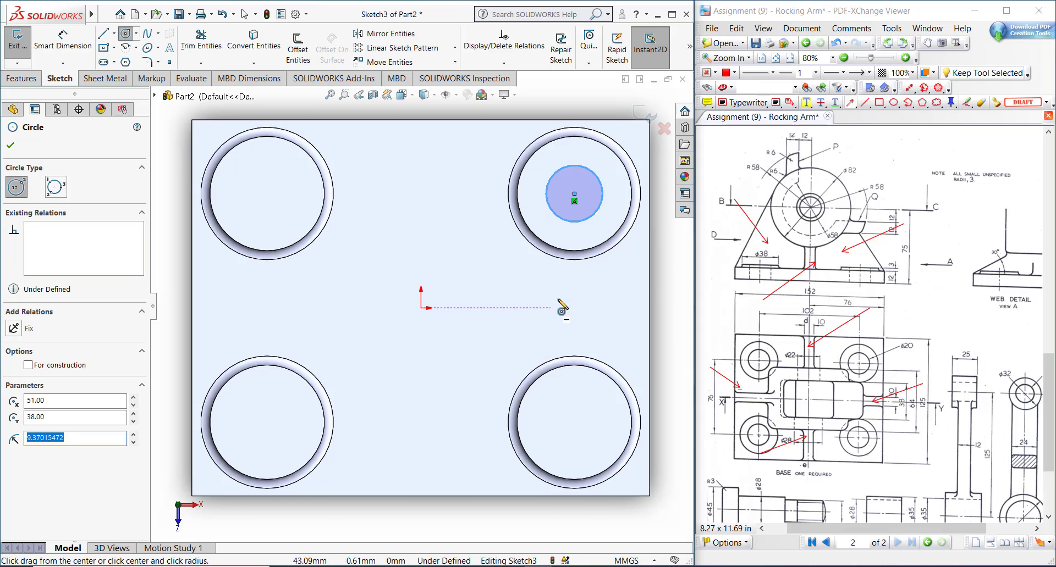
Dimension the diameter of the circle on the upper-right boss to 20 mm.
right_click_drag(592, 304, 591, 193)
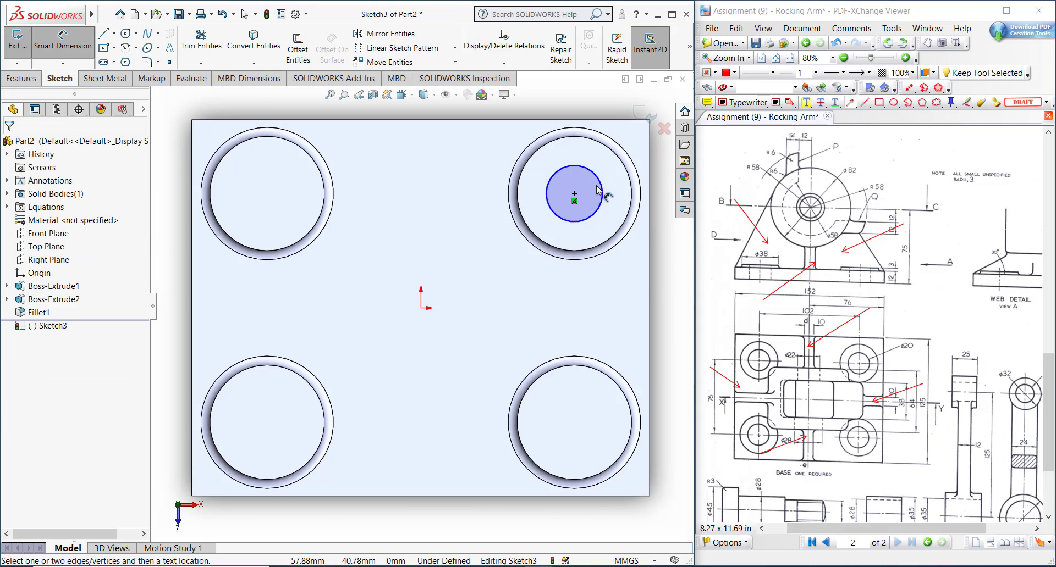
left_click(601, 192)
left_click(615, 289)
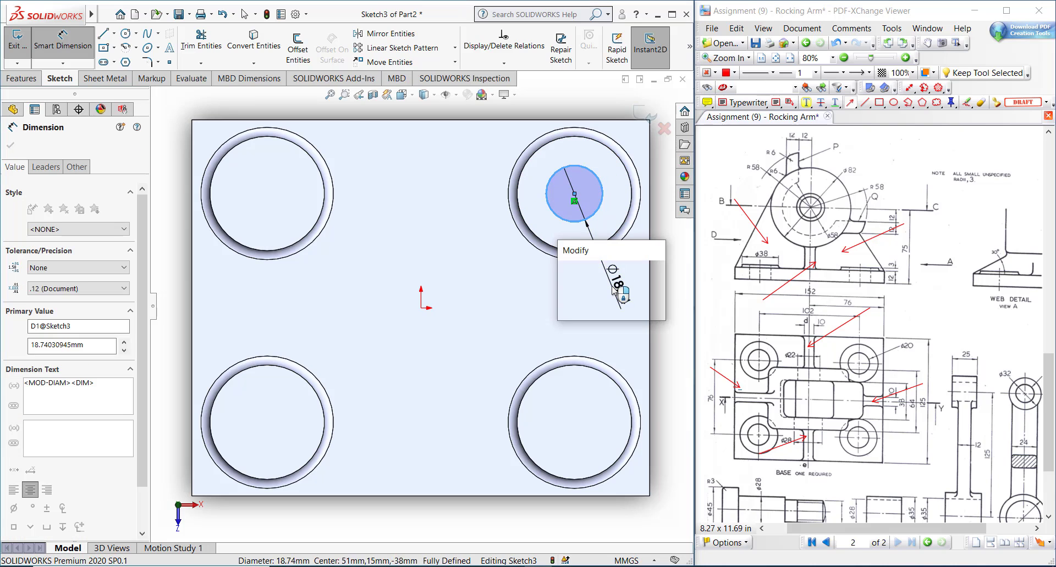
type("20")
key("Return")
key("Escape")
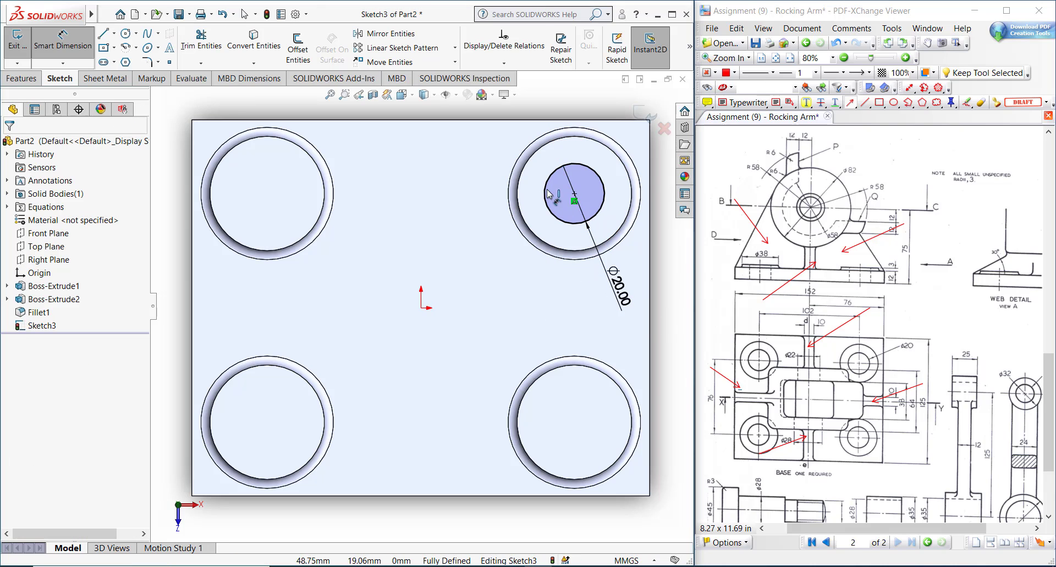
Pattern the 20 mm circle onto all four bosses with a linear sketch pattern: two instances at 102 mm horizontally and two at 76 mm vertically.
left_click(545, 193)
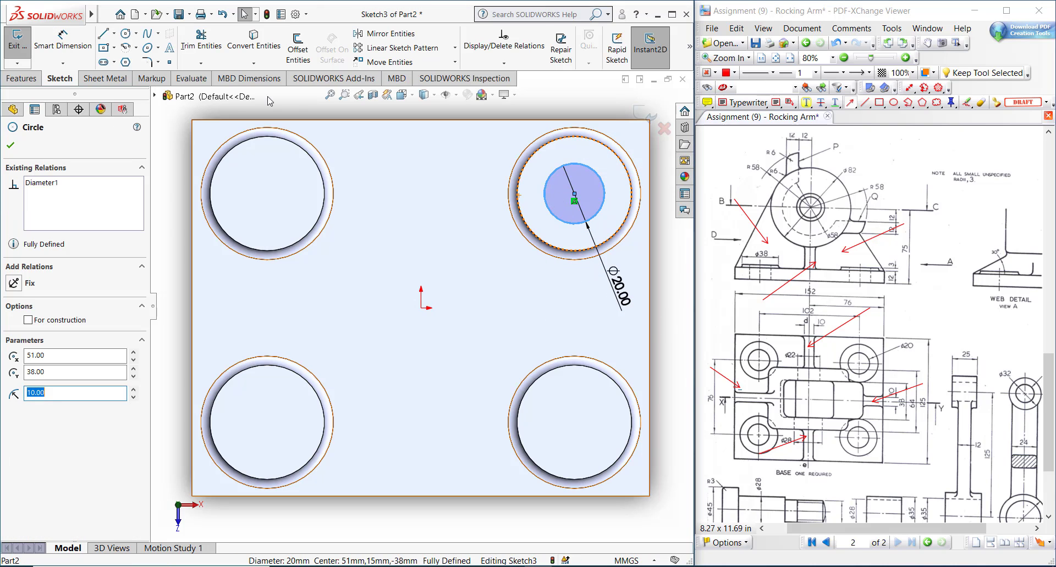
left_click(403, 49)
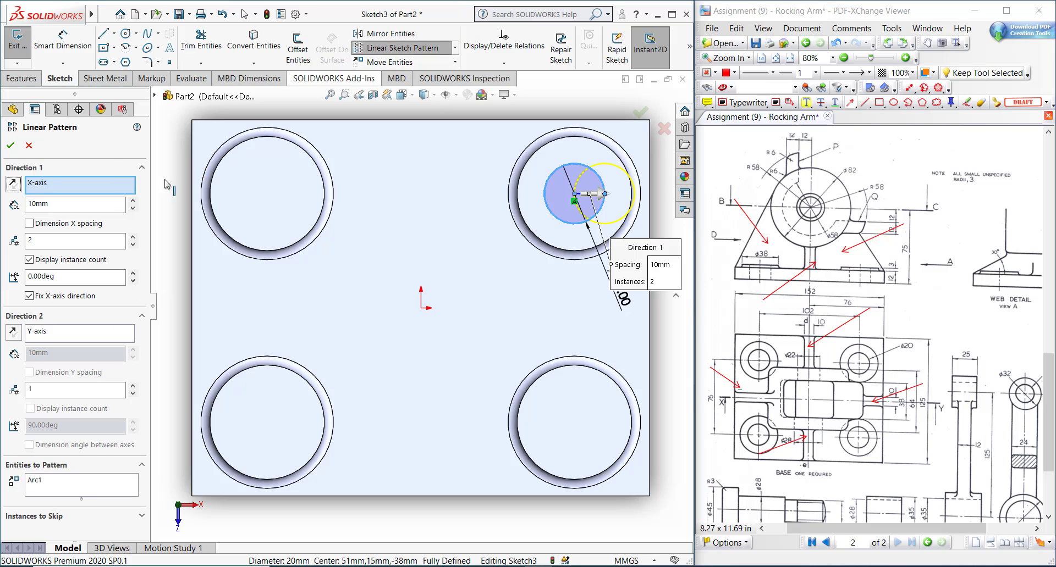
left_click(61, 210)
type("102")
key("Return")
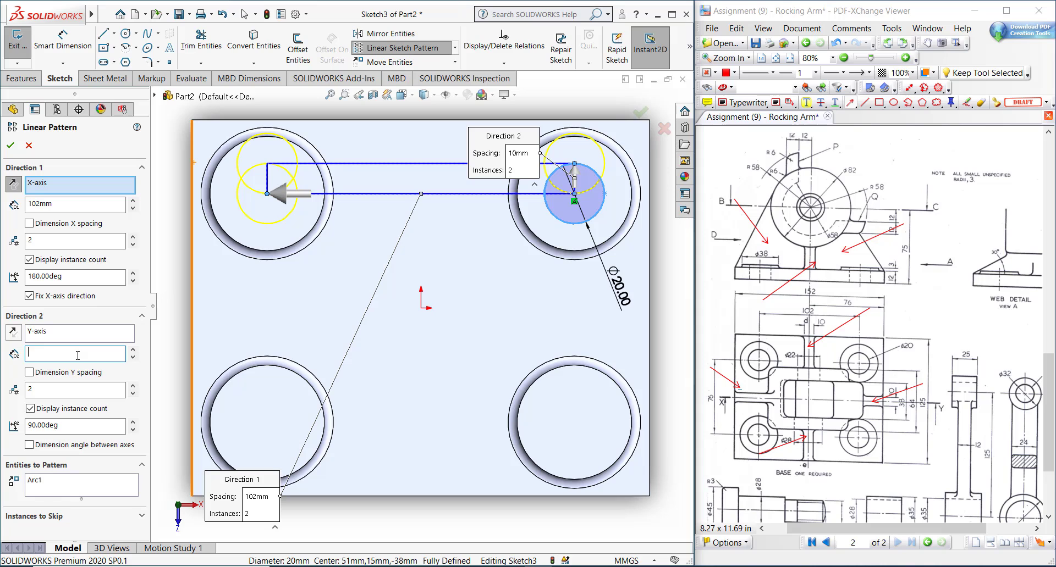
left_click(13, 333)
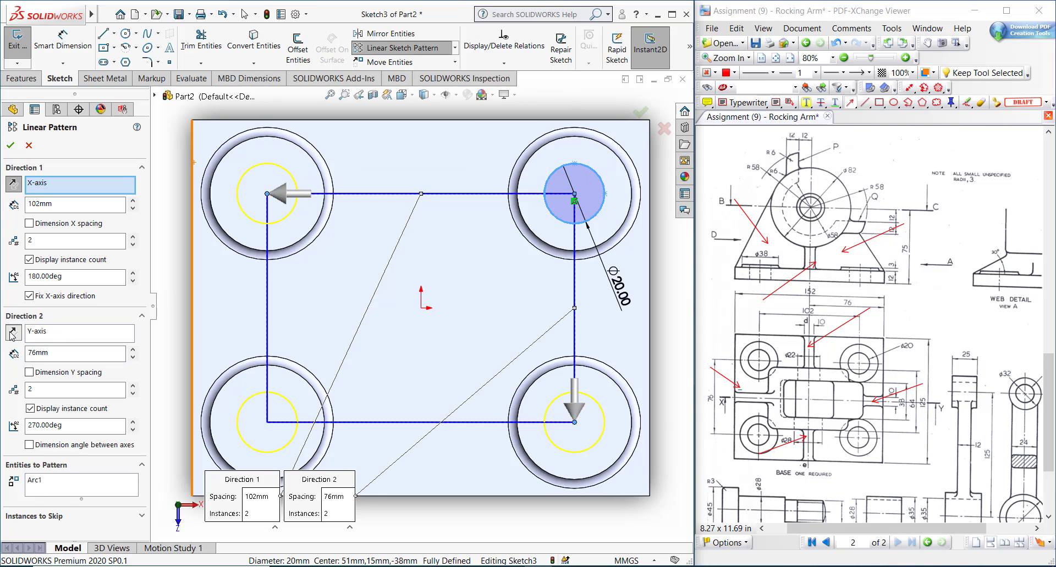
left_click(12, 146)
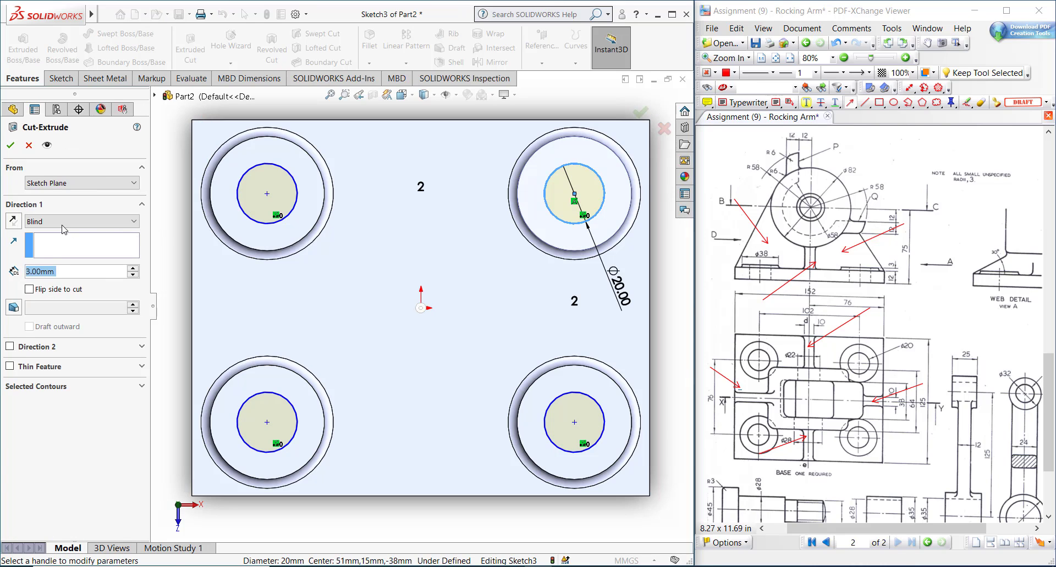
Cut the four patterned circles Through All to make the holes in the corner bosses.
left_click(63, 222)
left_click(52, 241)
left_click(12, 146)
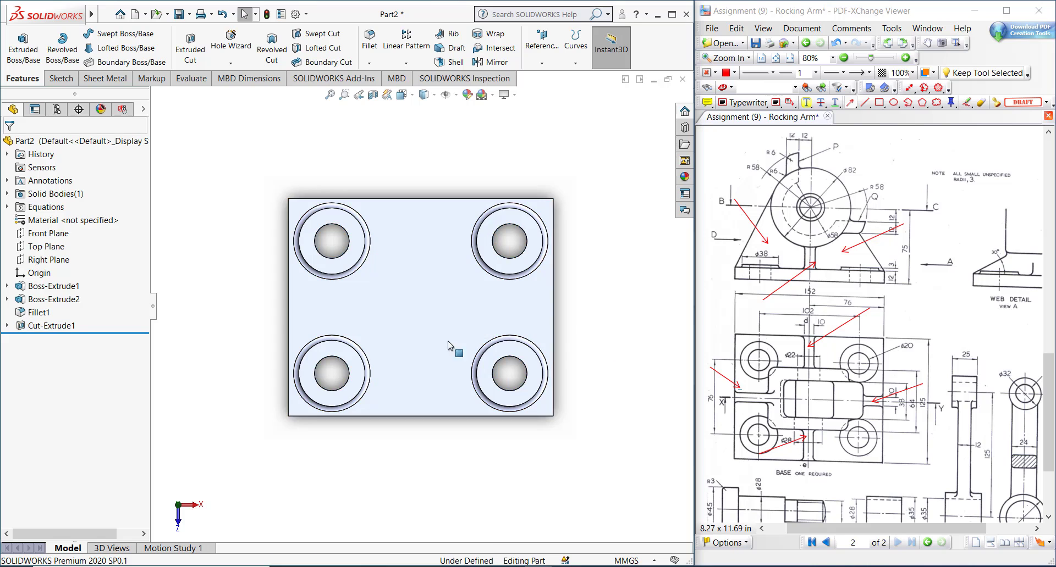
Start a sketch on the Front Plane, viewed normal to it, and draw a circle about 62 mm in diameter centred above the origin.
middle_click_drag(447, 341, 385, 258)
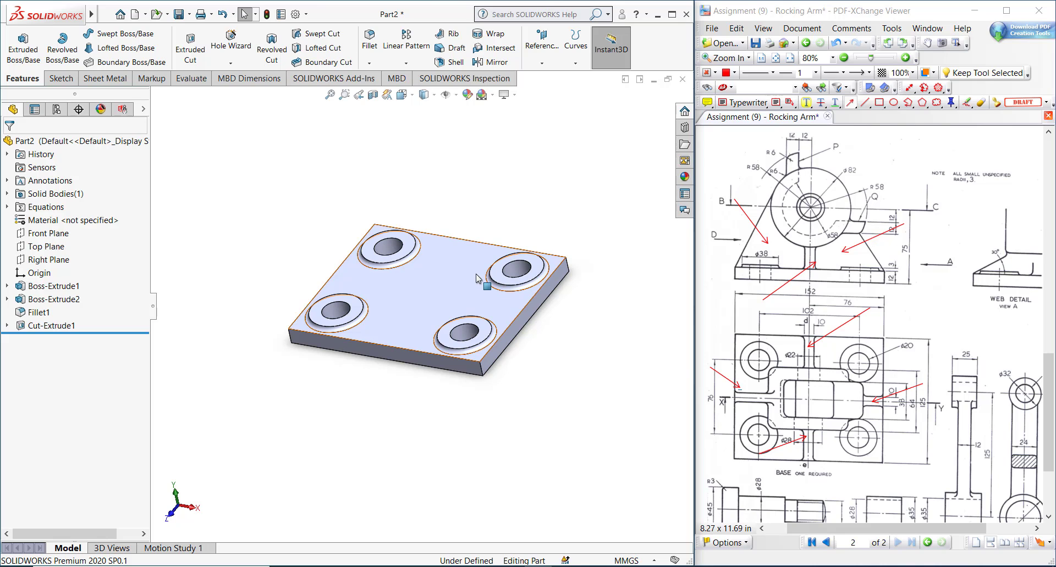
mouse_move(486, 272)
middle_mouse_down()
mouse_move(513, 229)
mouse_move(485, 253)
middle_mouse_up()
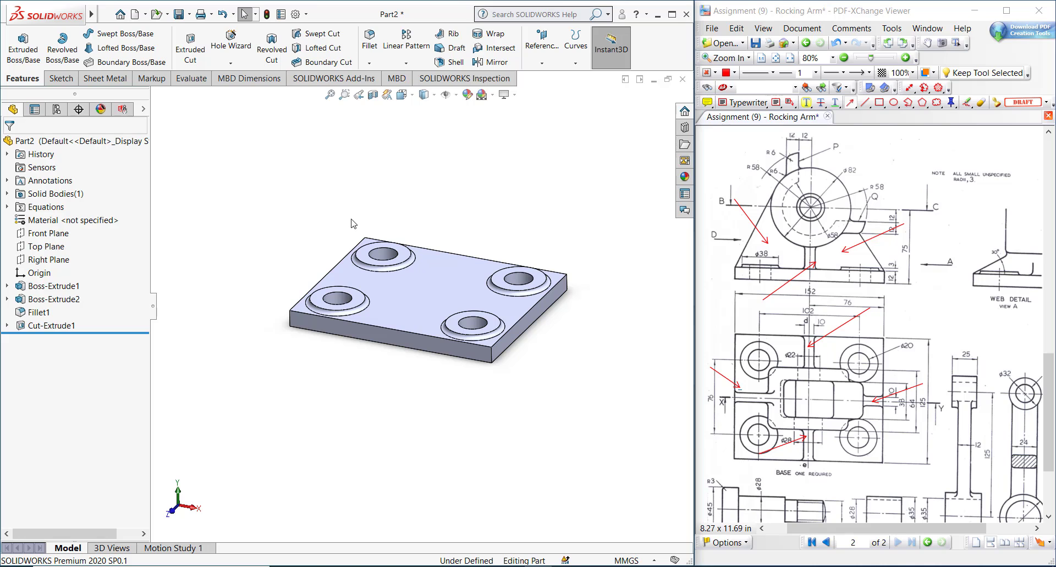
left_click(48, 233)
left_click(57, 210)
key("space")
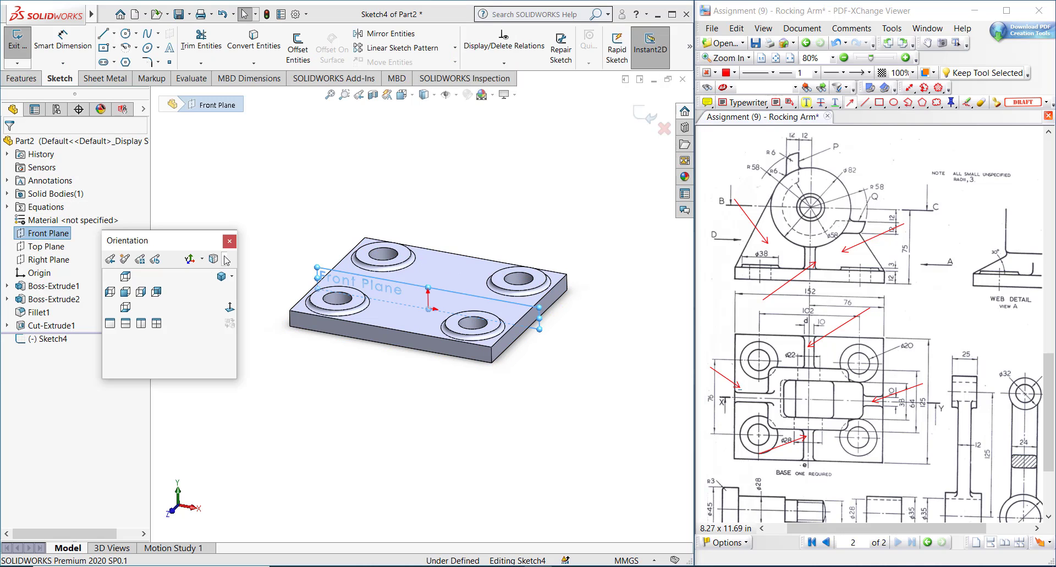
left_click(228, 308)
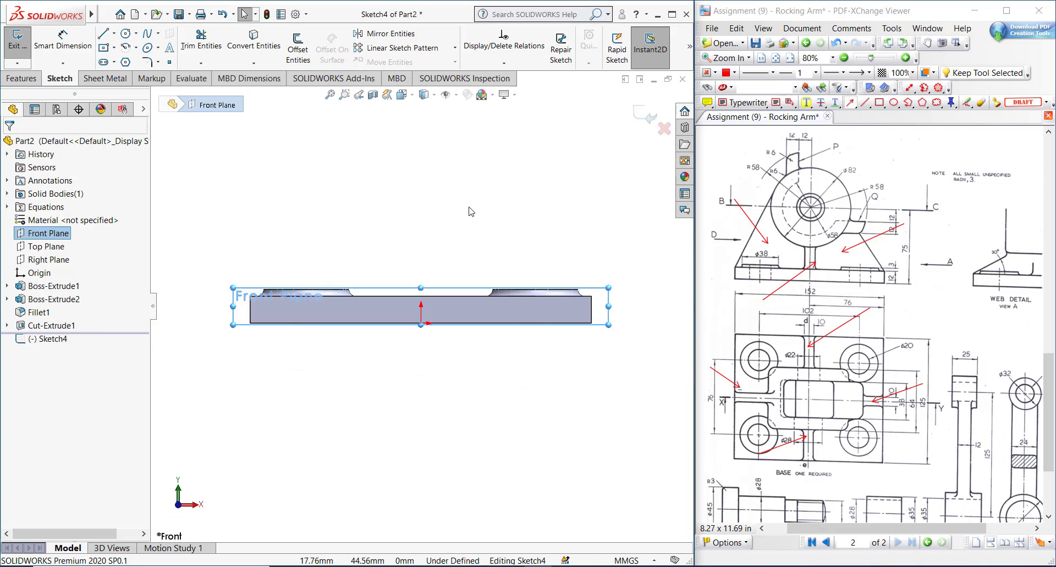
scroll(451, 201, "up", 1)
scroll(447, 216, "down", 2)
right_click_drag(434, 230, 633, 237)
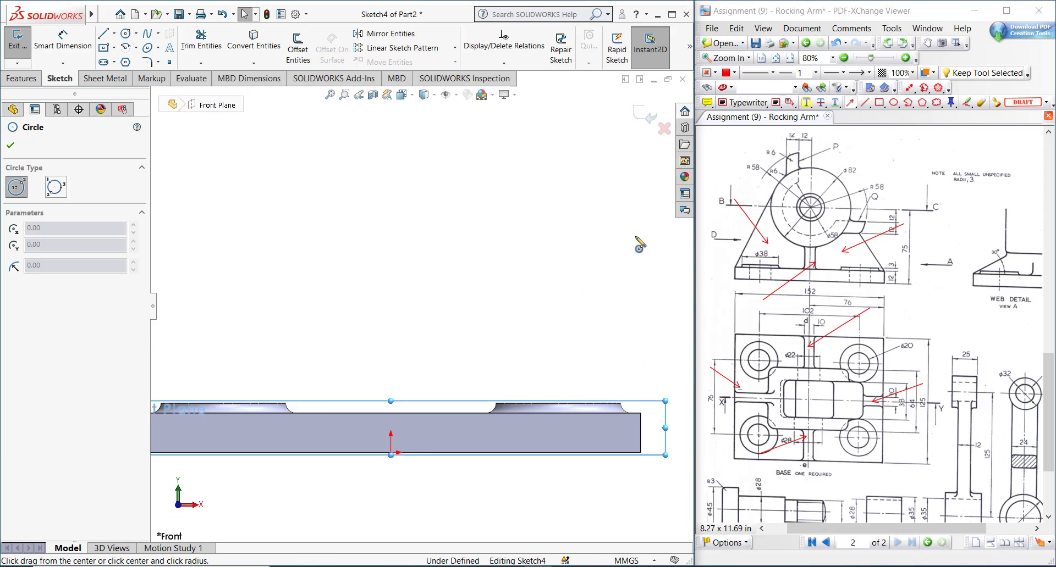
left_click(391, 277)
left_click(484, 253)
Dimension the diameter of the circle above the plate to 82 mm.
right_click_drag(484, 252, 523, 158)
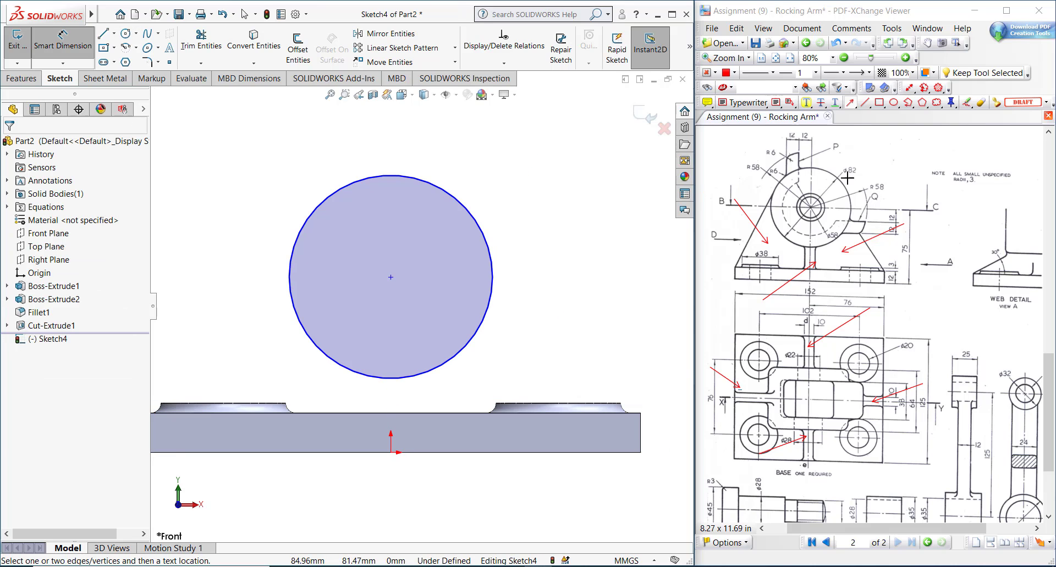
left_click(475, 220)
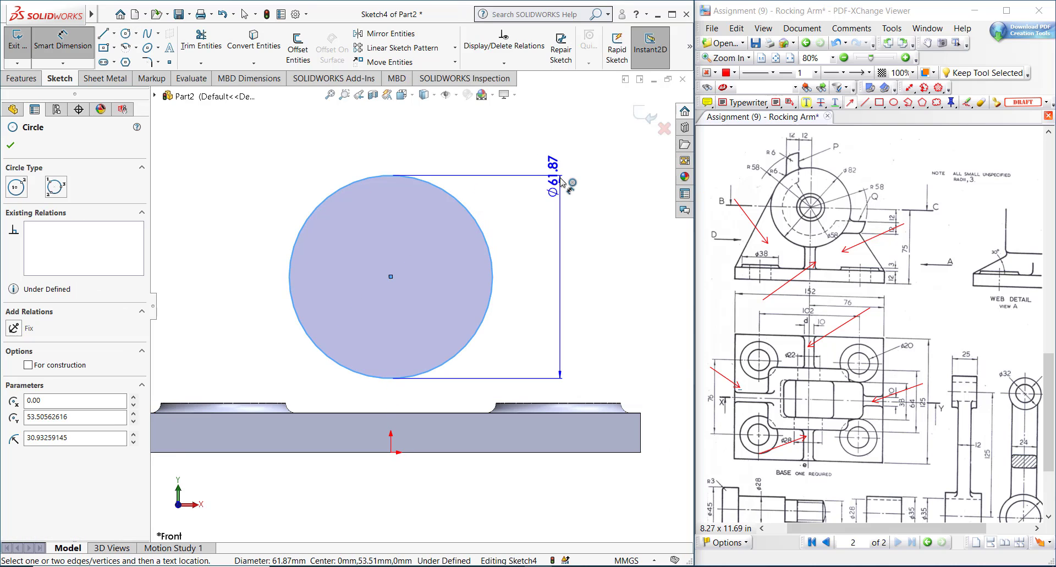
left_click(561, 182)
type("82")
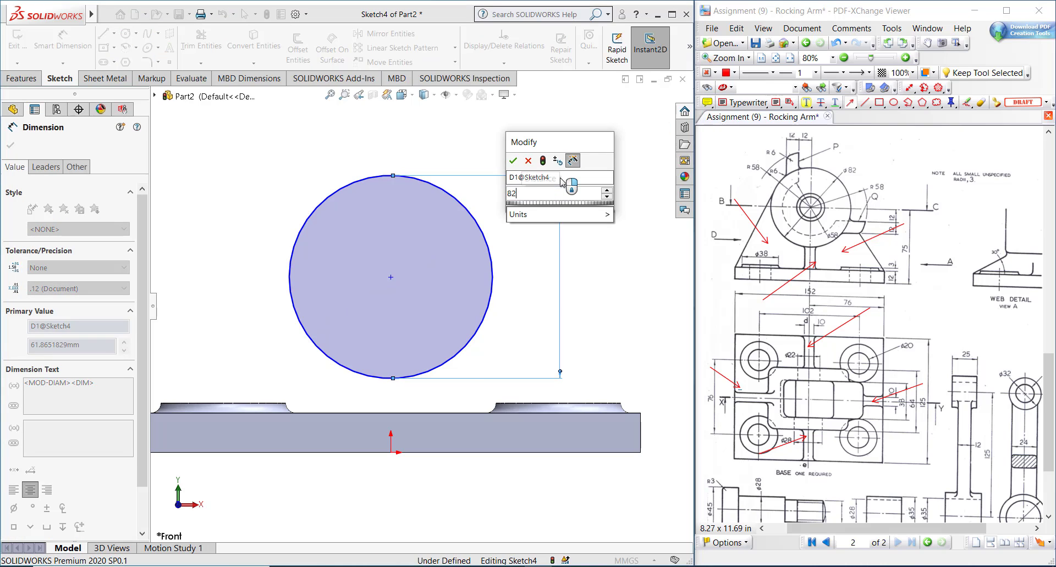
key("Return")
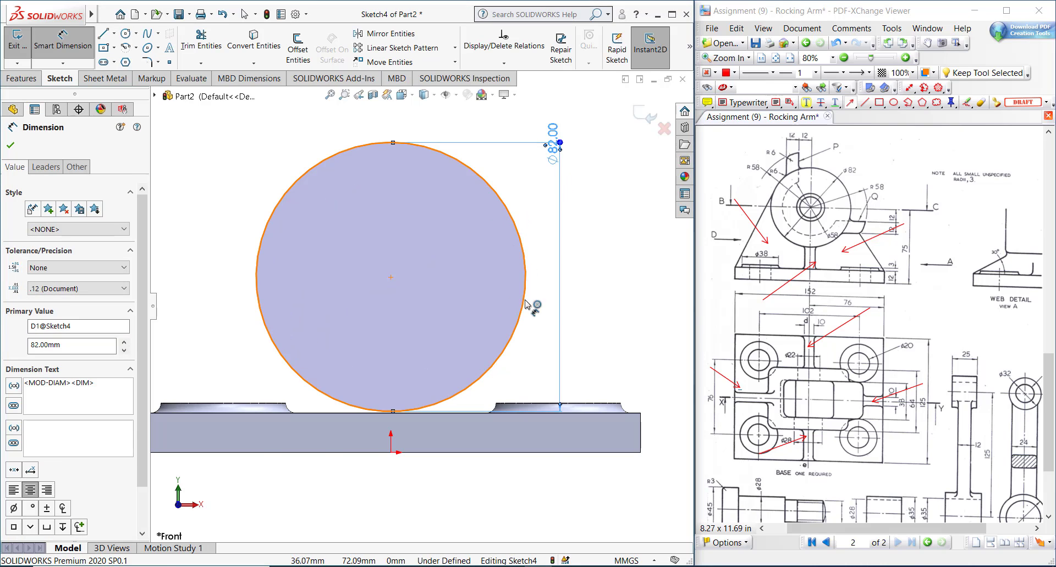
Dimension the height of the circle's centre above the plate's bottom edge to 75 mm.
left_click(524, 304)
left_click(528, 453)
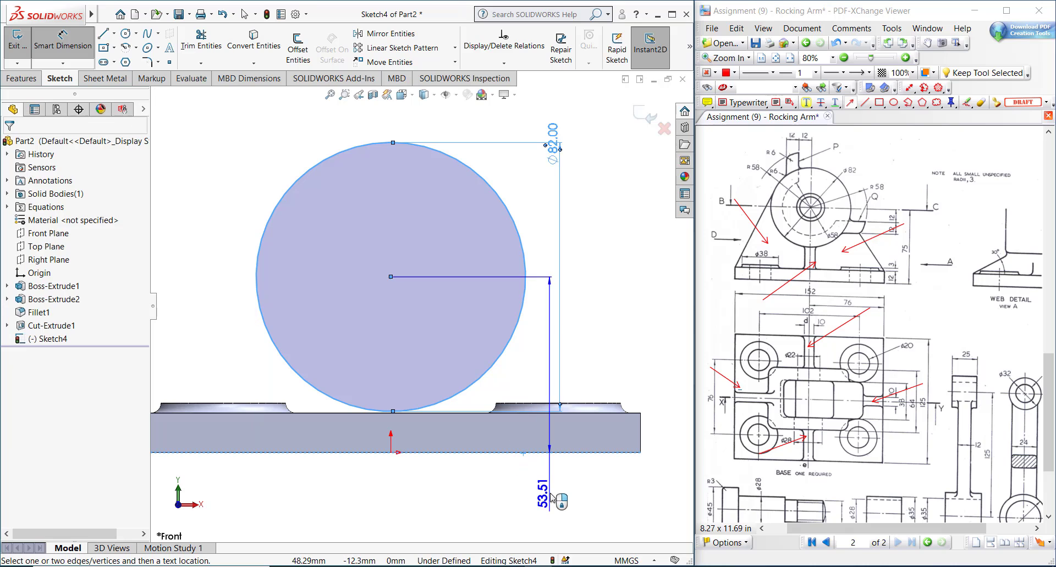
left_click(554, 497)
type("75")
key("Return")
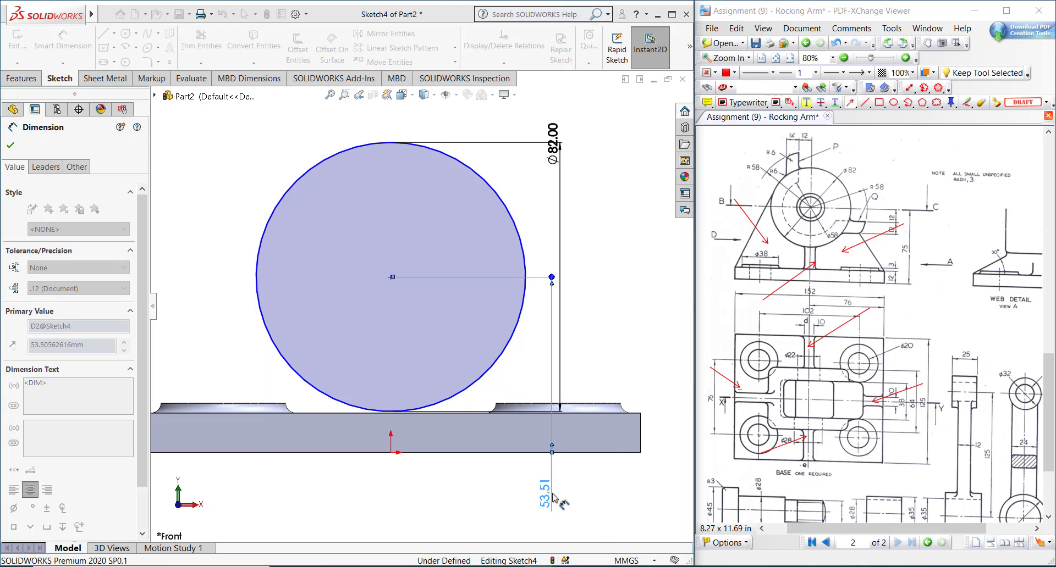
Dimension the horizontal distance from the circle's centre to the plate's right end edge.
left_click(493, 296)
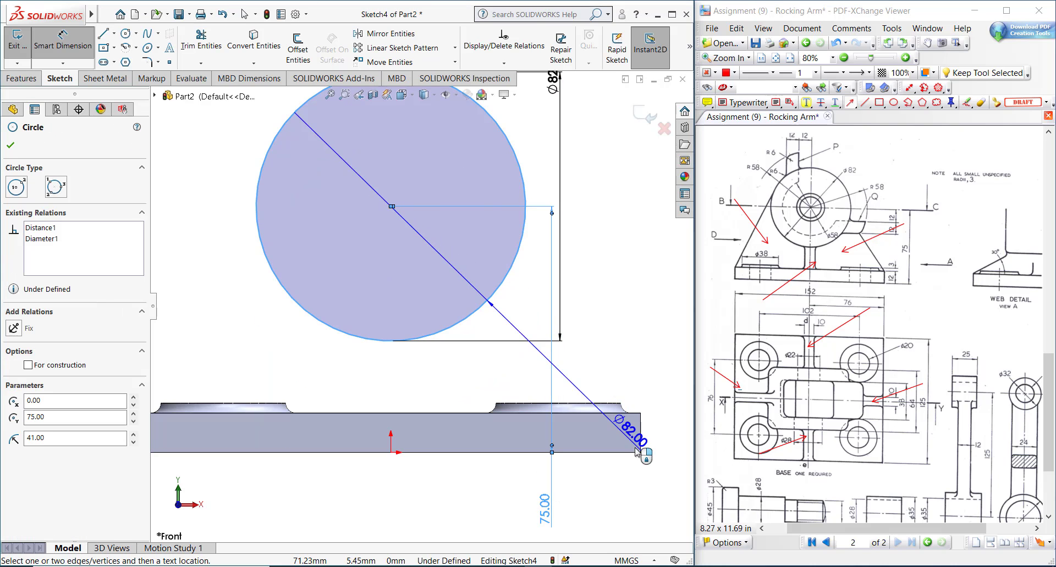
left_click(641, 445)
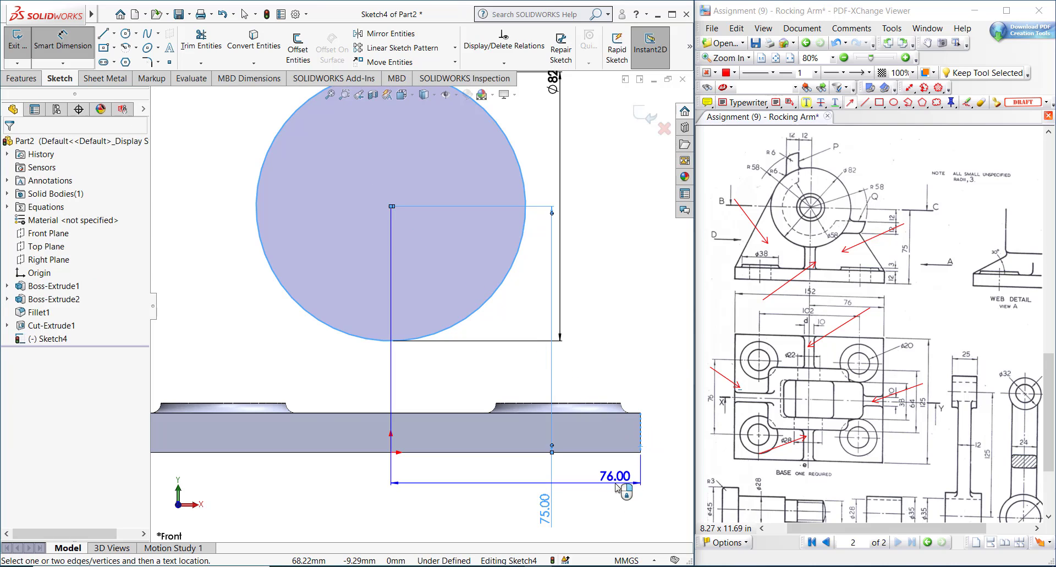
left_click(620, 489)
key("Escape")
key("f")
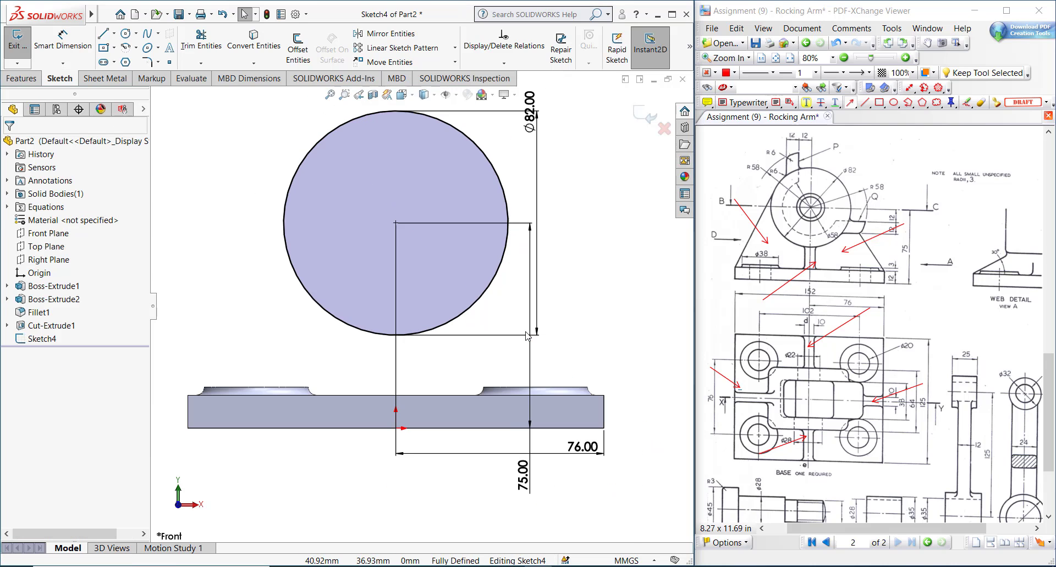
Extrude the 82 mm circle as a merged Mid Plane boss with the drawing's 64 mm body depth.
left_click(22, 80)
left_click(26, 62)
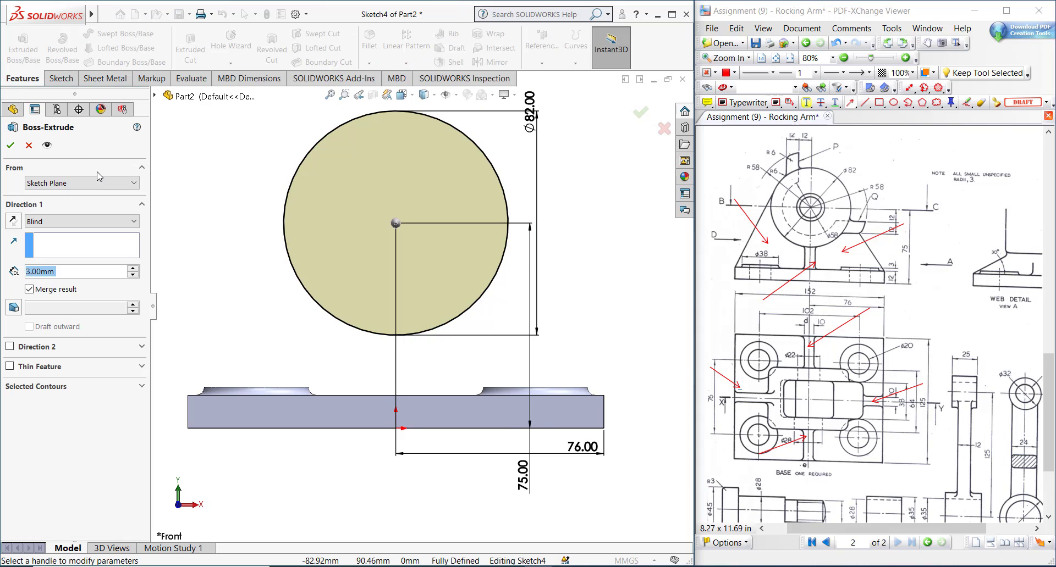
left_click(85, 222)
left_click(48, 243)
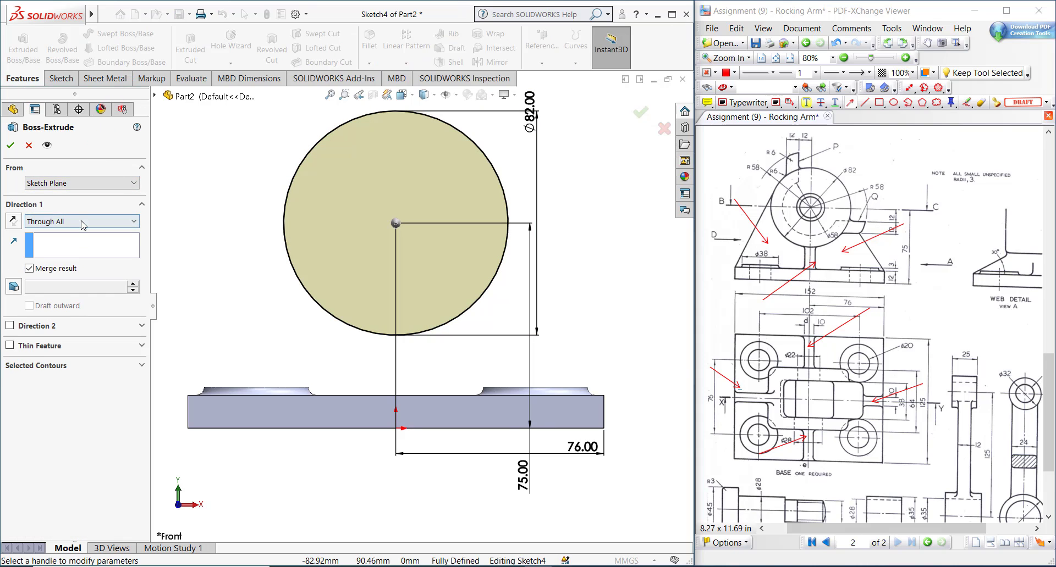
left_click(83, 222)
left_click(50, 287)
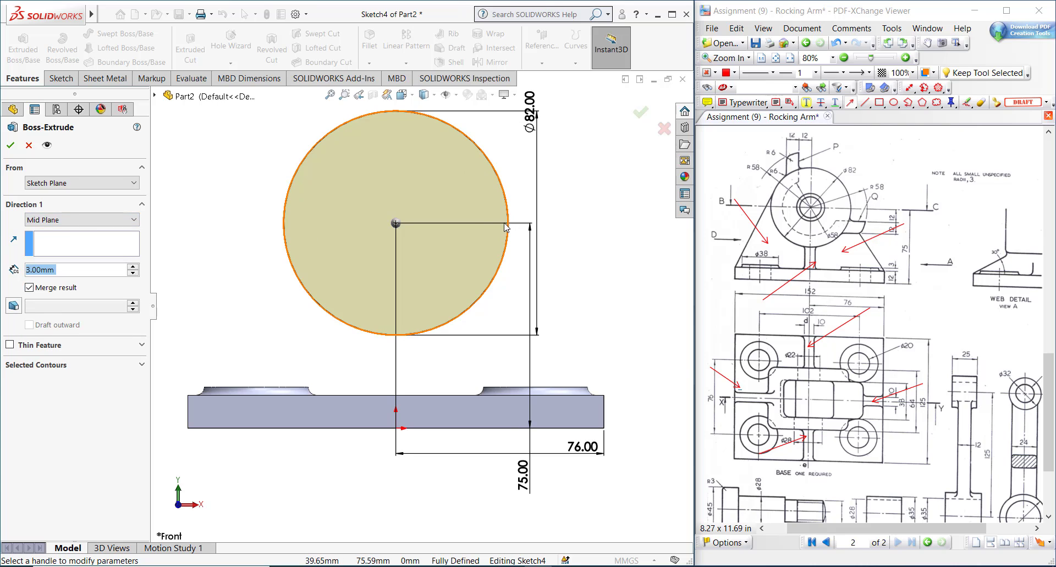
middle_click_drag(504, 224, 384, 265)
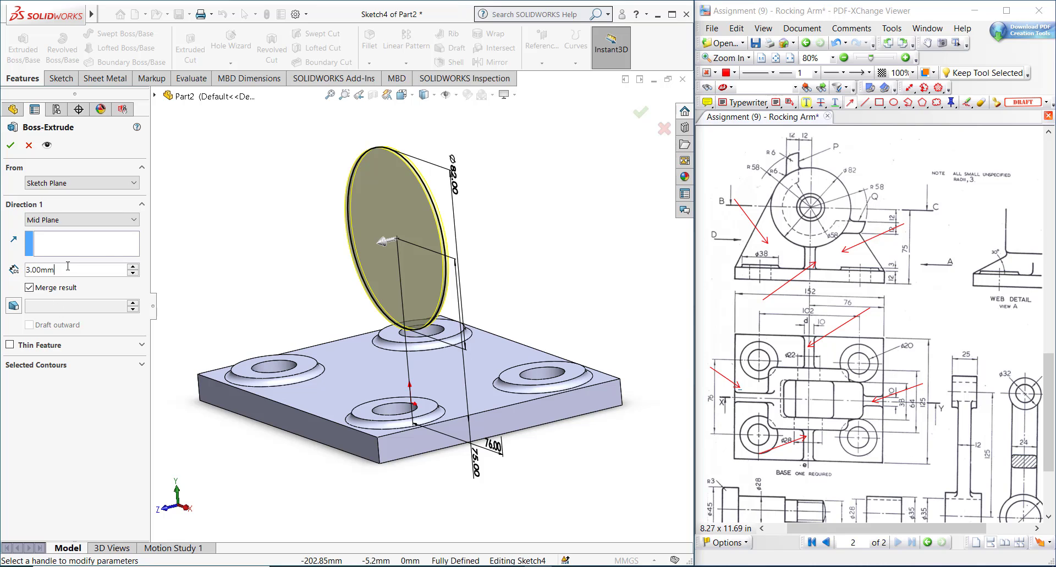
type("76")
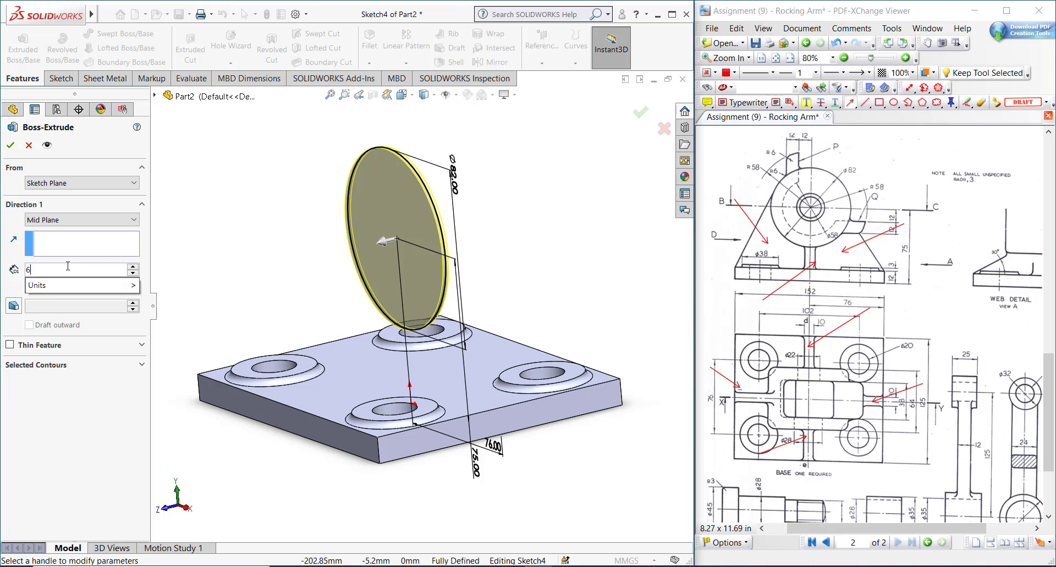
key("Return")
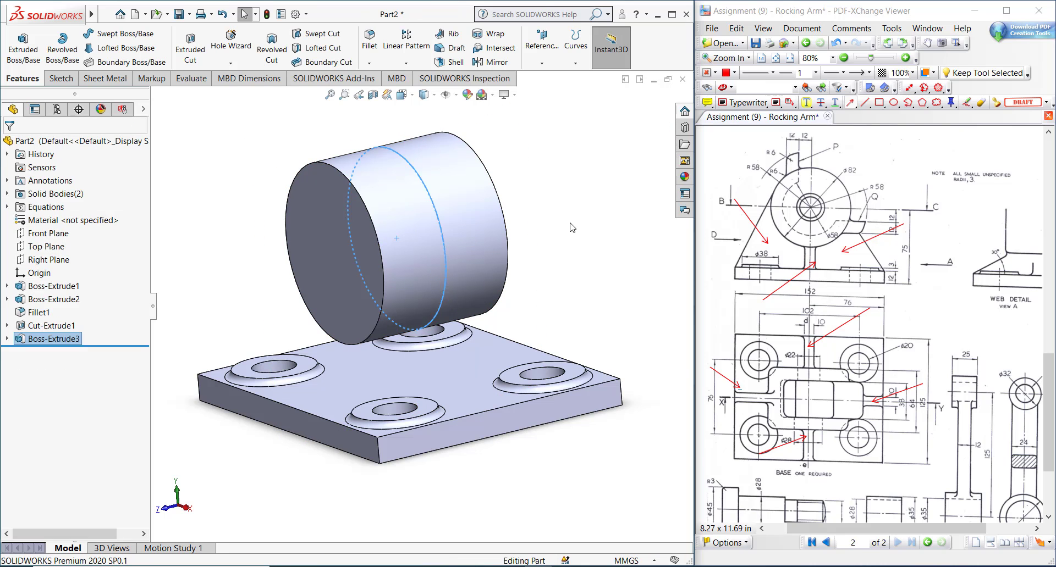
Start a new sketch on the Front Plane, viewed normal to it, and draw a circle about 139 mm in diameter concentric with the cylinder.
middle_click_drag(395, 259, 417, 271)
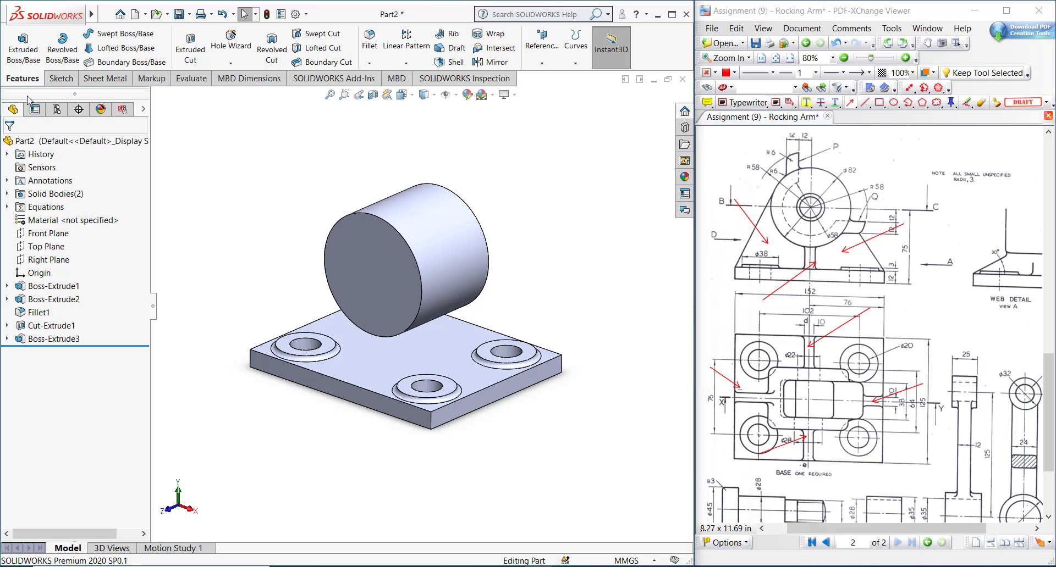
left_click(43, 233)
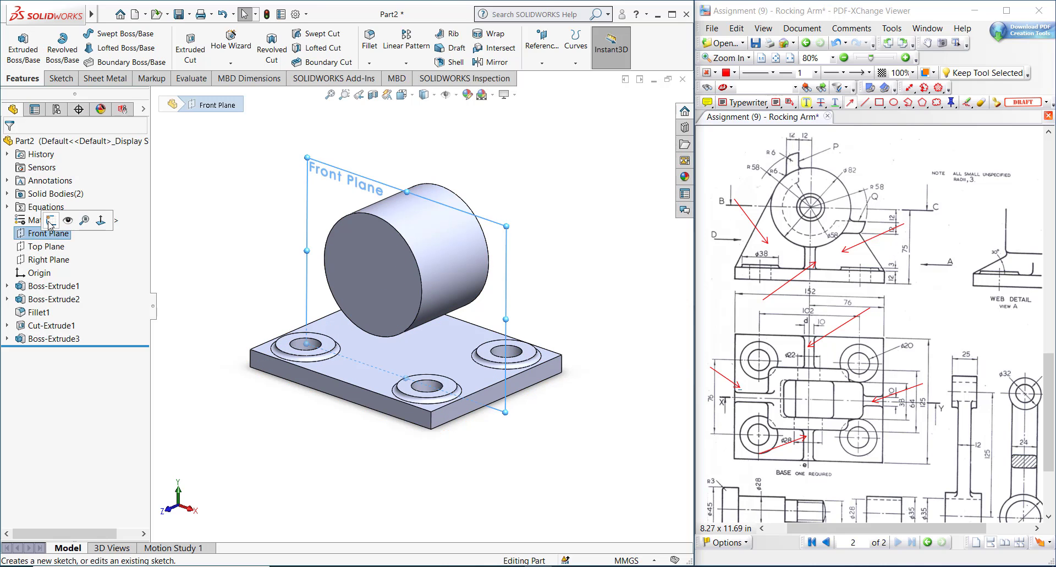
left_click(50, 223)
key("space")
left_click(181, 300)
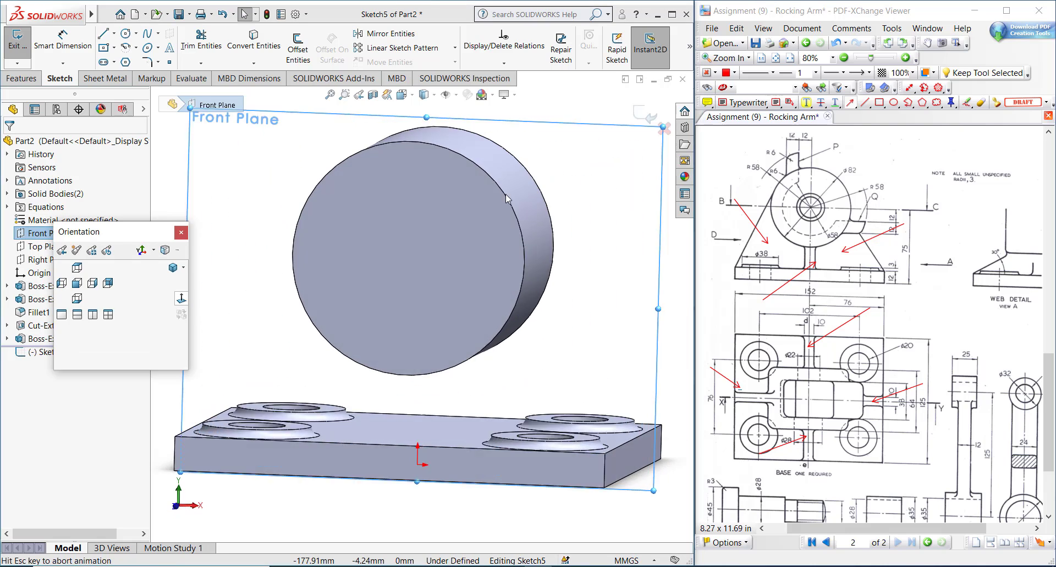
right_click_drag(463, 256, 583, 254)
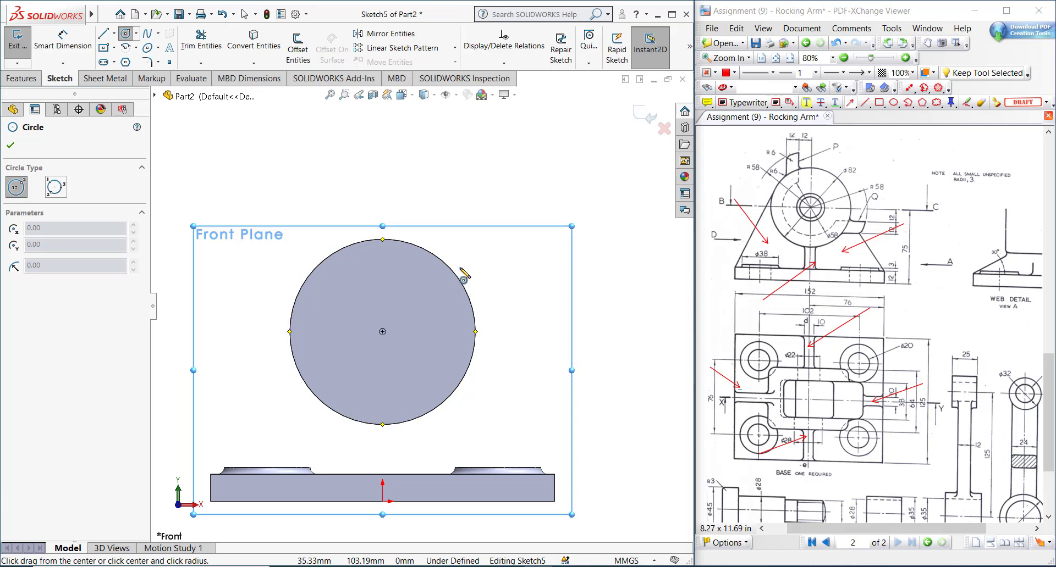
left_click(382, 332)
left_click(470, 200)
Dimension the diameter of the outer concentric circle to 116 mm.
right_click_drag(603, 272, 542, 131)
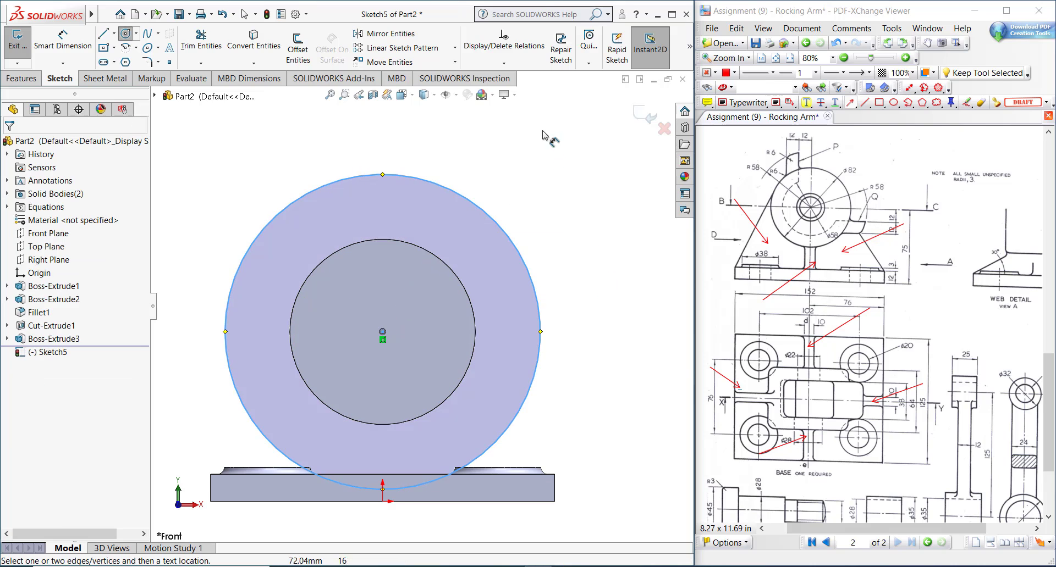
left_click(497, 217)
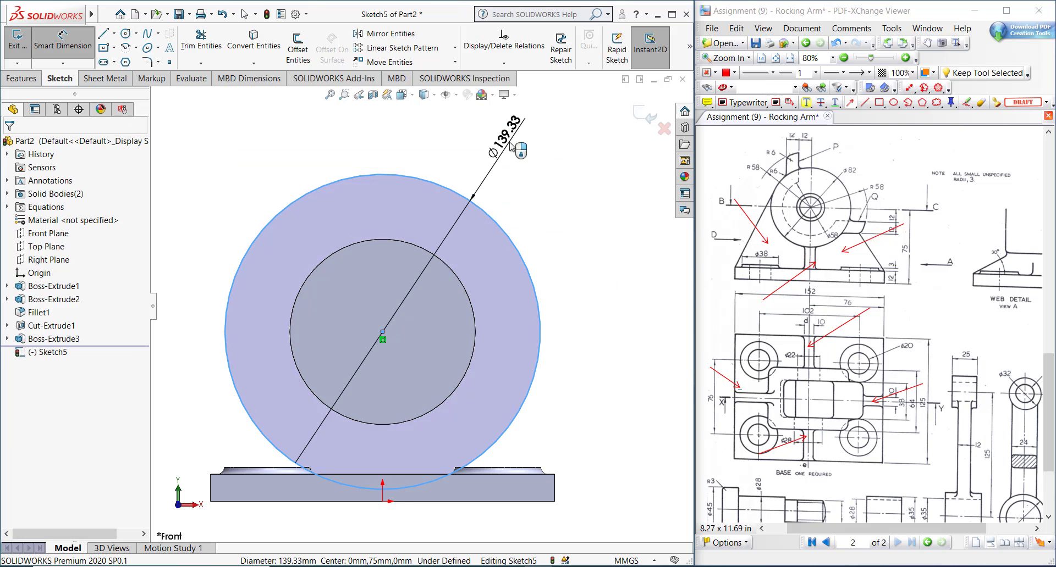
left_click(511, 147)
type("116")
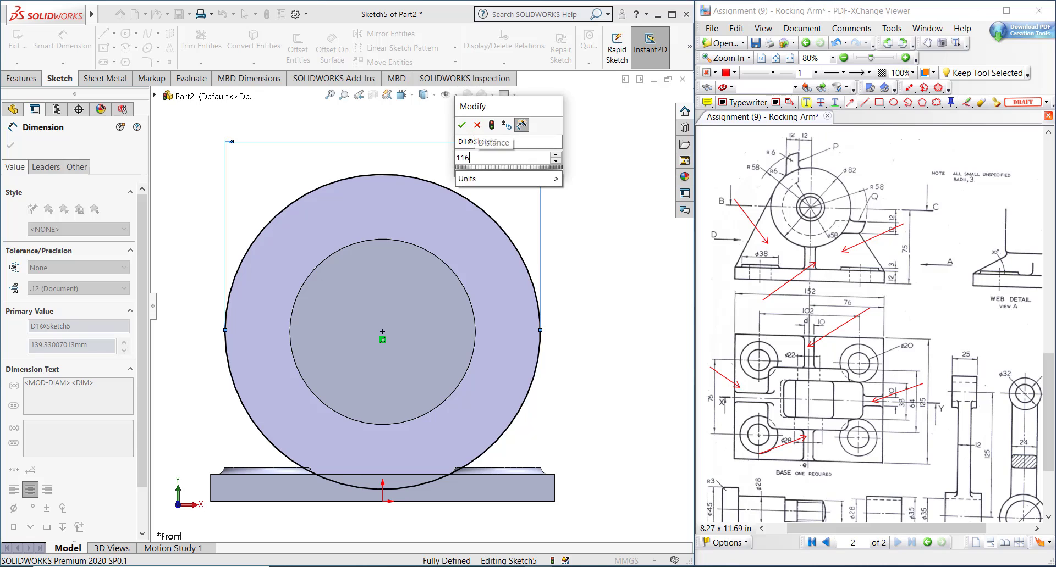
key("Return")
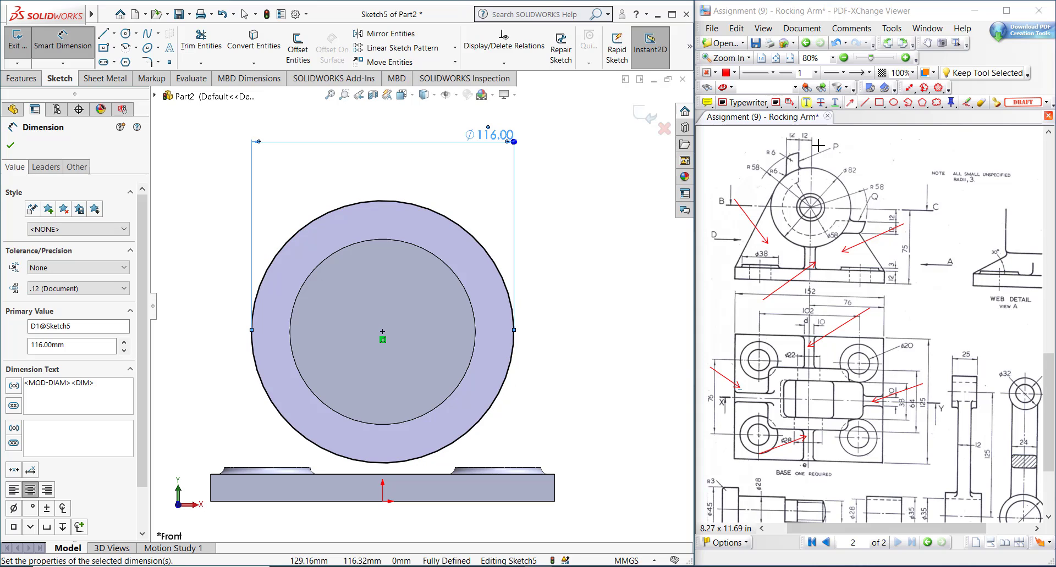
Draw a vertical centreline from the shared circle centre up to the top of the 116 mm circle.
left_click(114, 34)
left_click(132, 59)
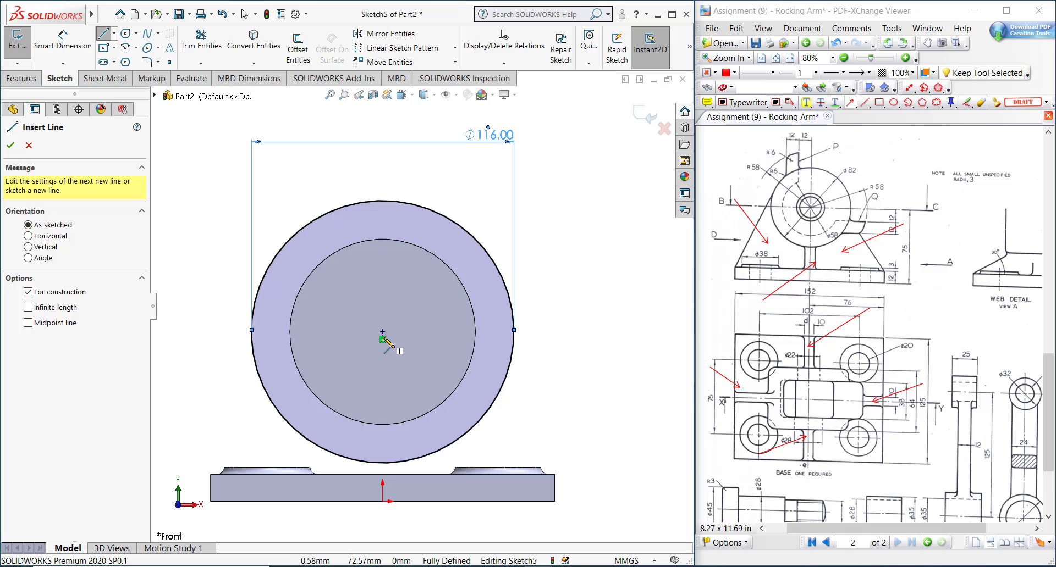
left_click(383, 332)
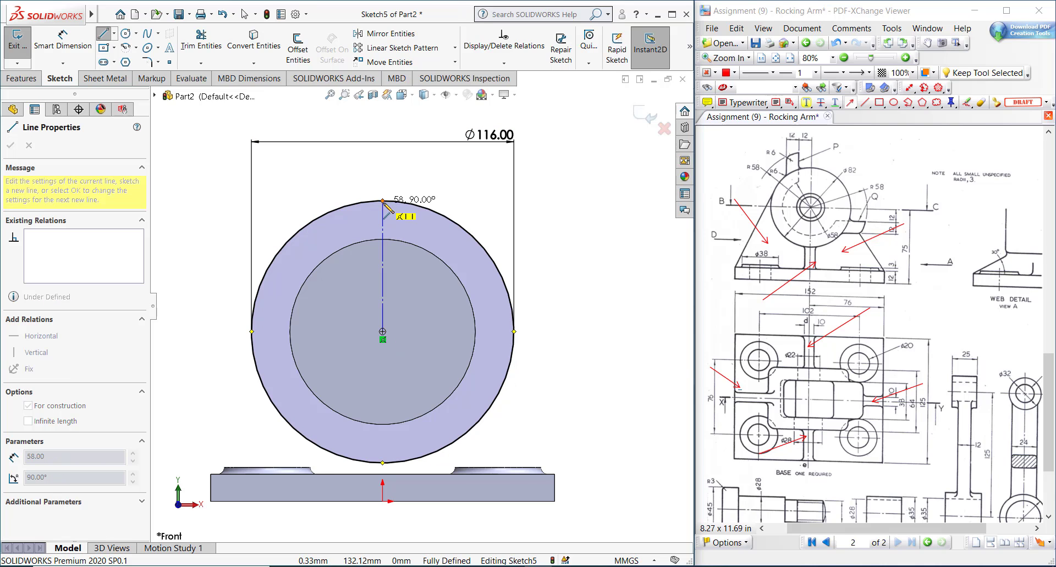
left_click(383, 201)
key("Escape")
Draw a horizontal line from the circle centre to the right quadrant of the 116 mm circle and make it construction geometry.
right_click_drag(460, 319, 421, 325)
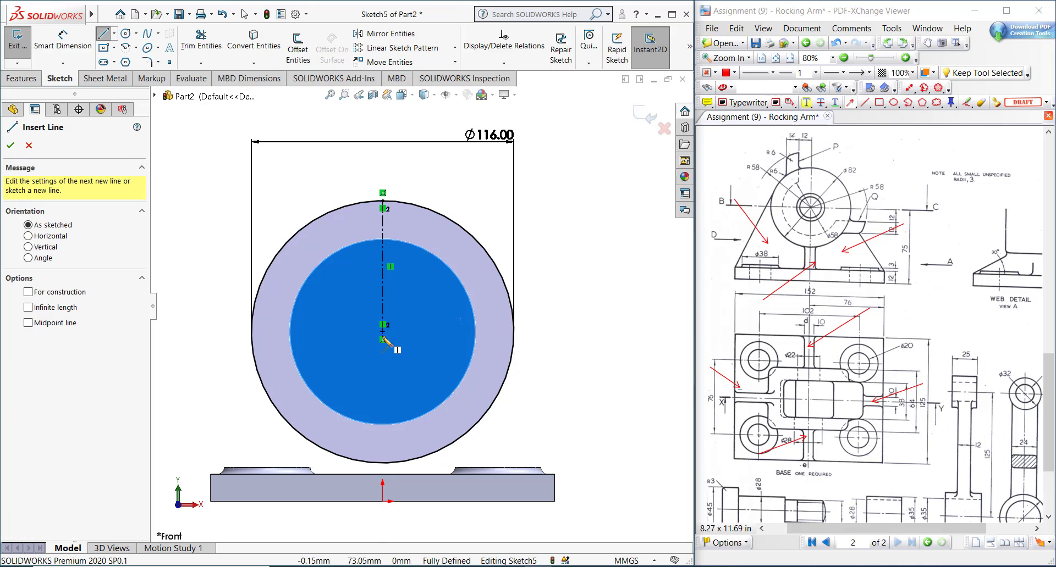
left_click(382, 332)
left_click(514, 333)
key("Escape")
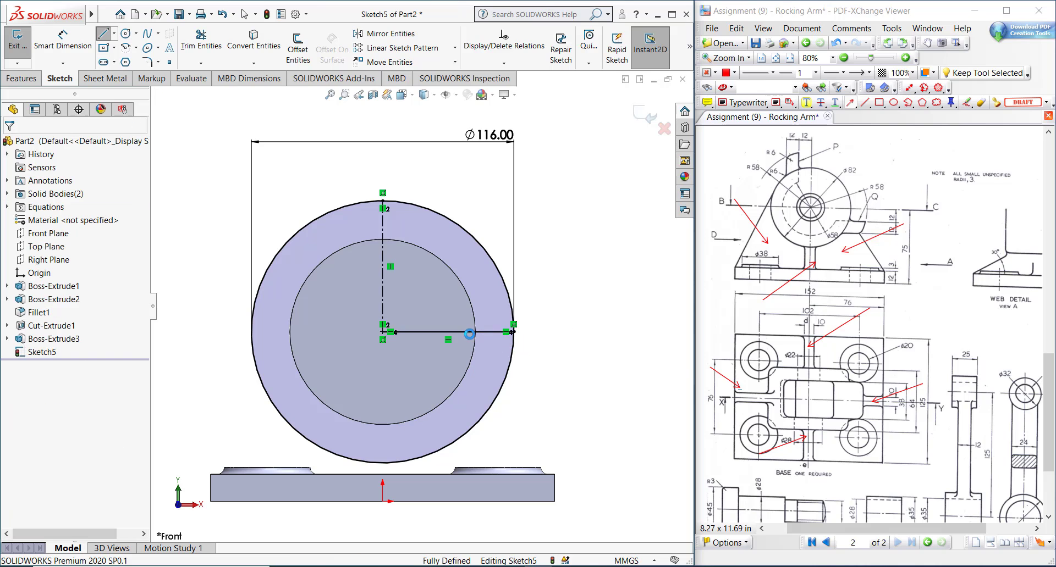
left_click(460, 332)
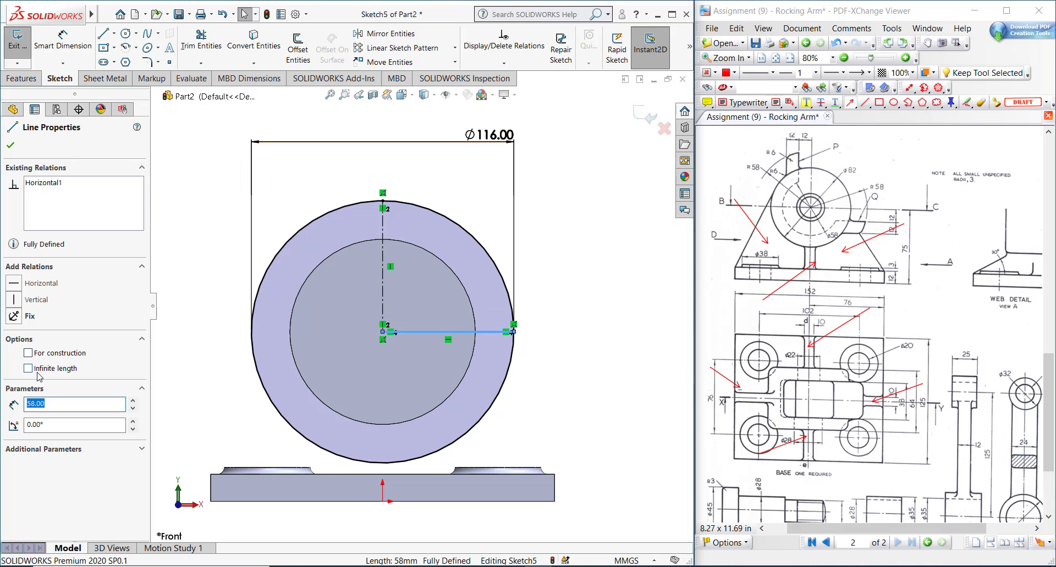
left_click(55, 358)
key("Escape")
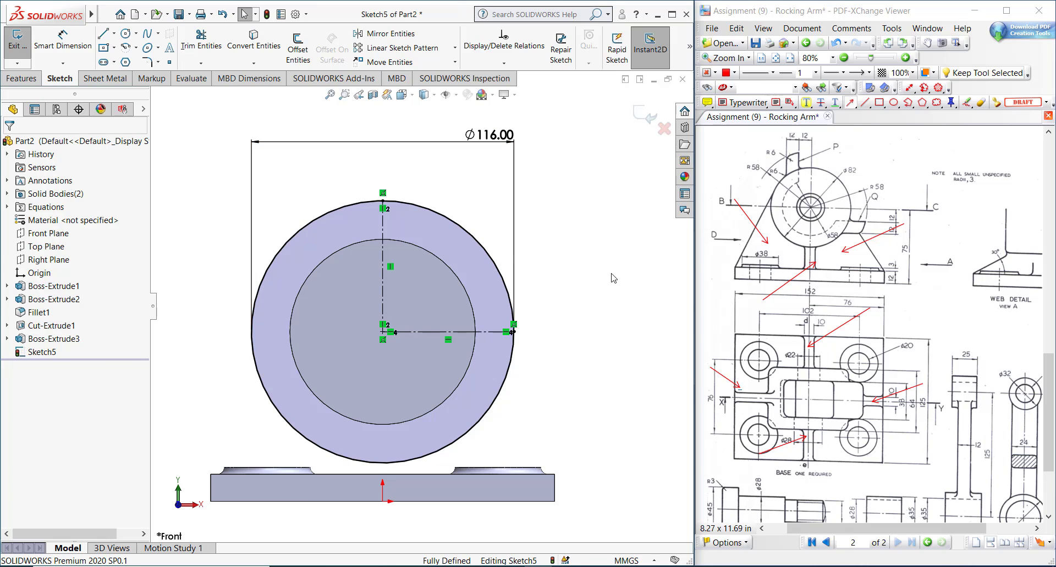
Offset the vertical centreline 12 mm to its left using the reversed direction.
left_click(384, 230)
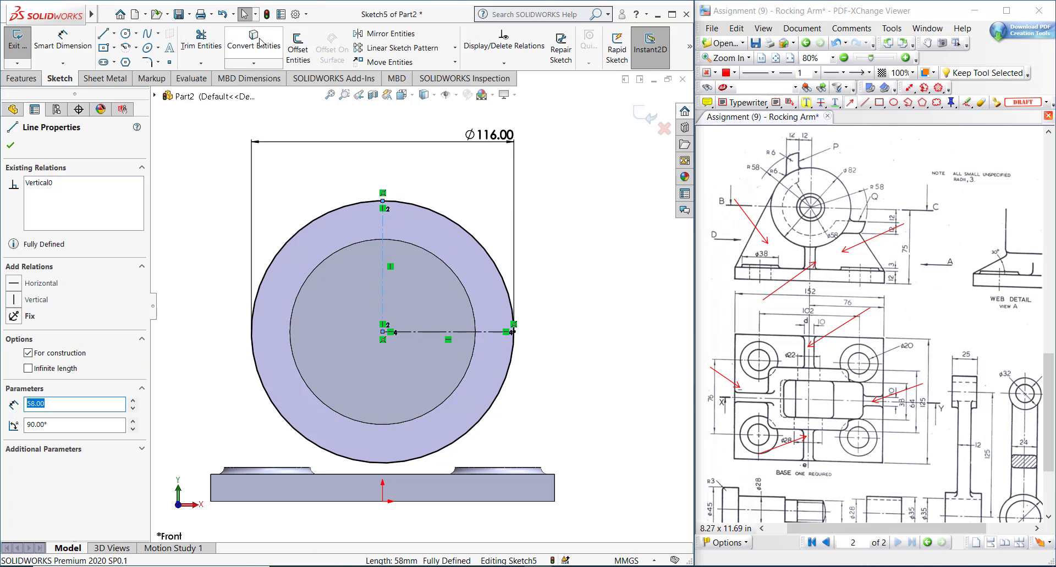
left_click(298, 52)
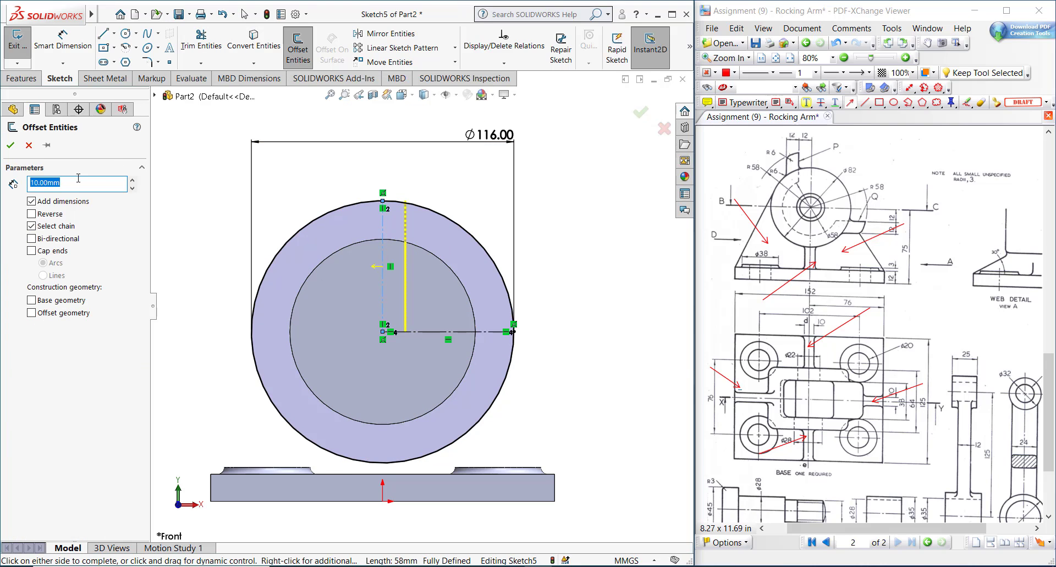
type("12")
left_click(47, 219)
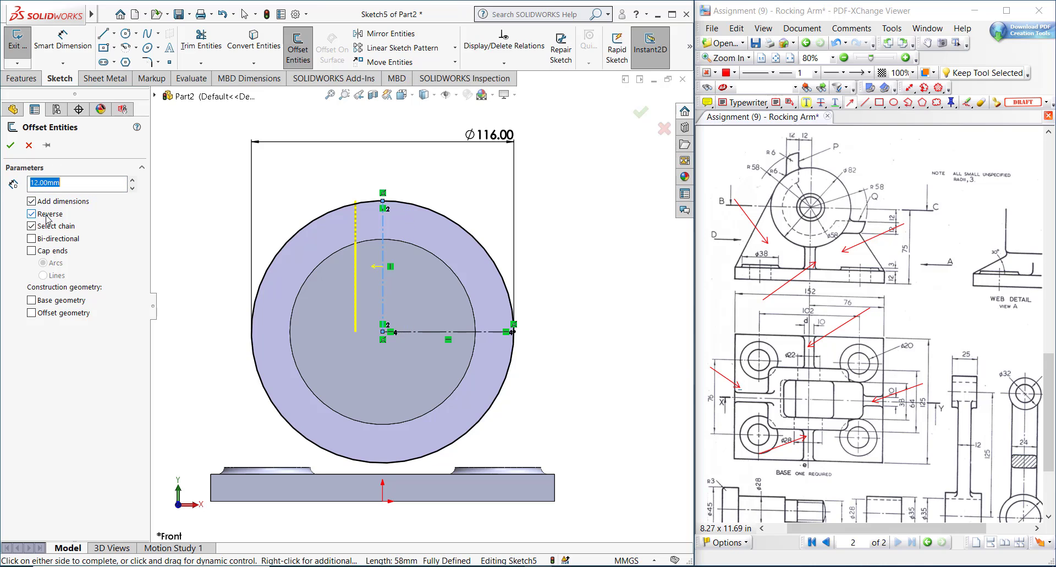
left_click(10, 146)
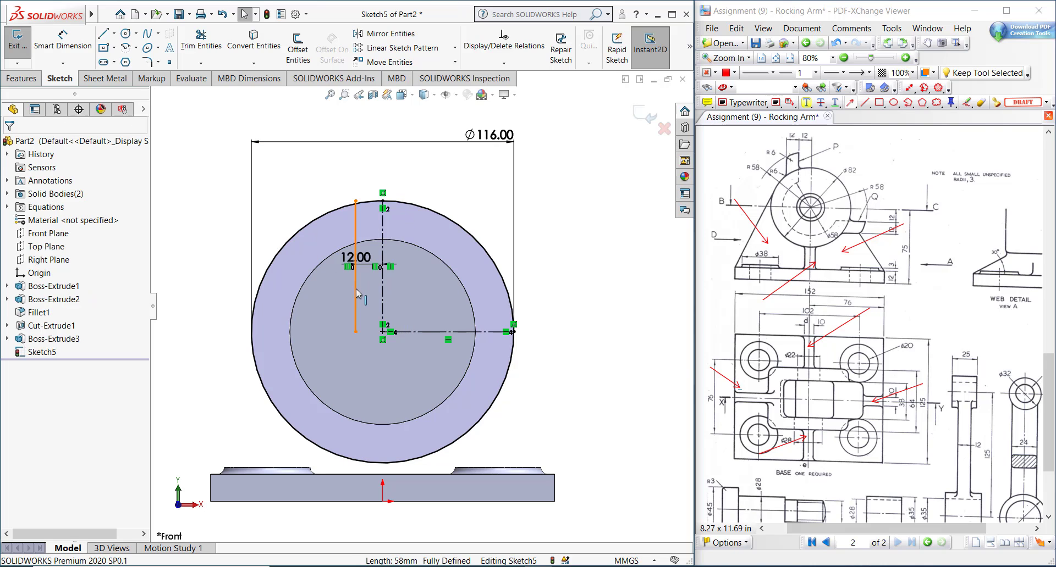
Offset the new vertical line a further 12 mm to its left to set the upper lug's width.
left_click(356, 283)
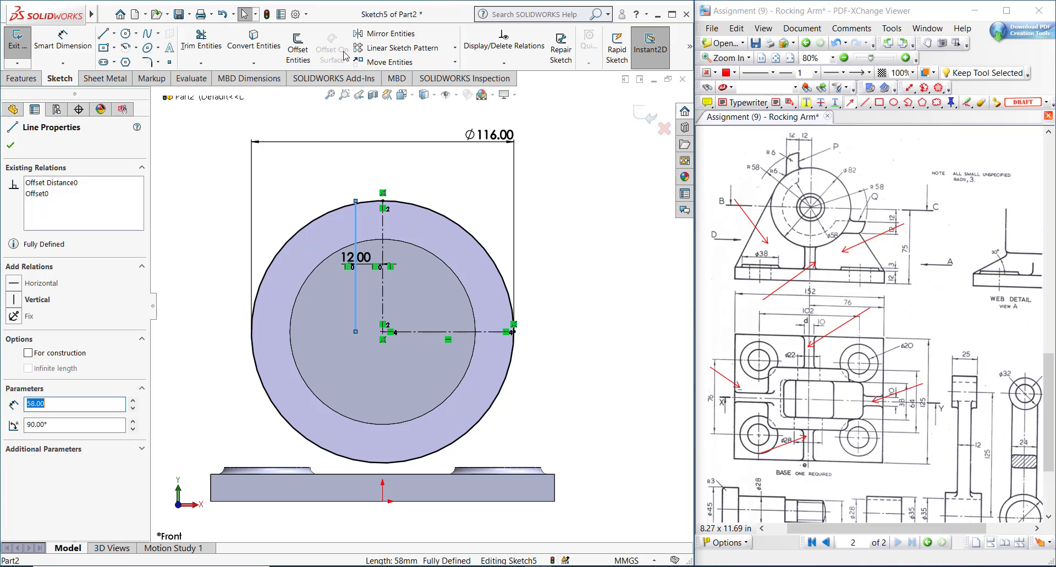
left_click(298, 48)
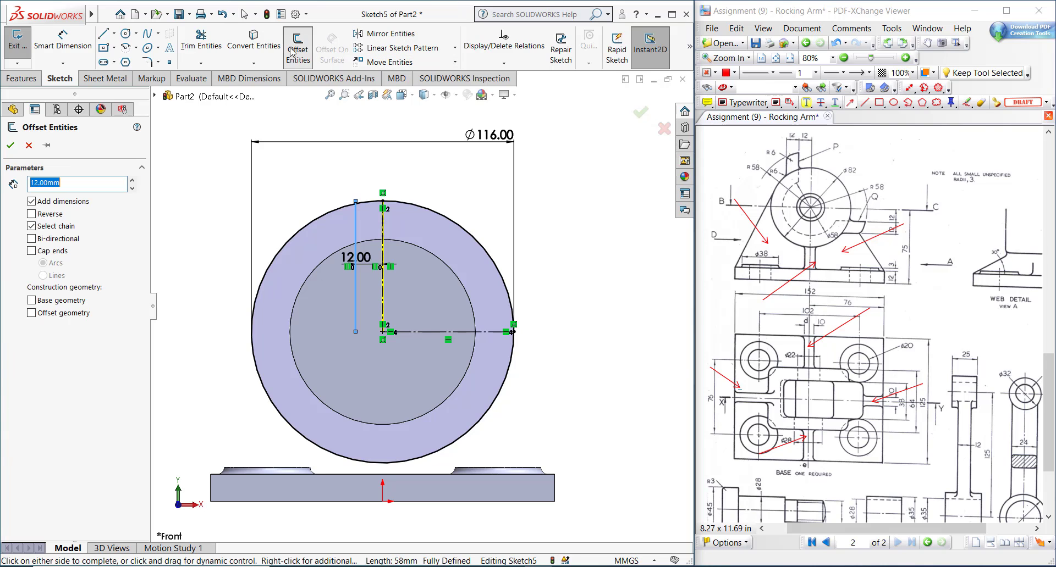
left_click(58, 215)
left_click(12, 150)
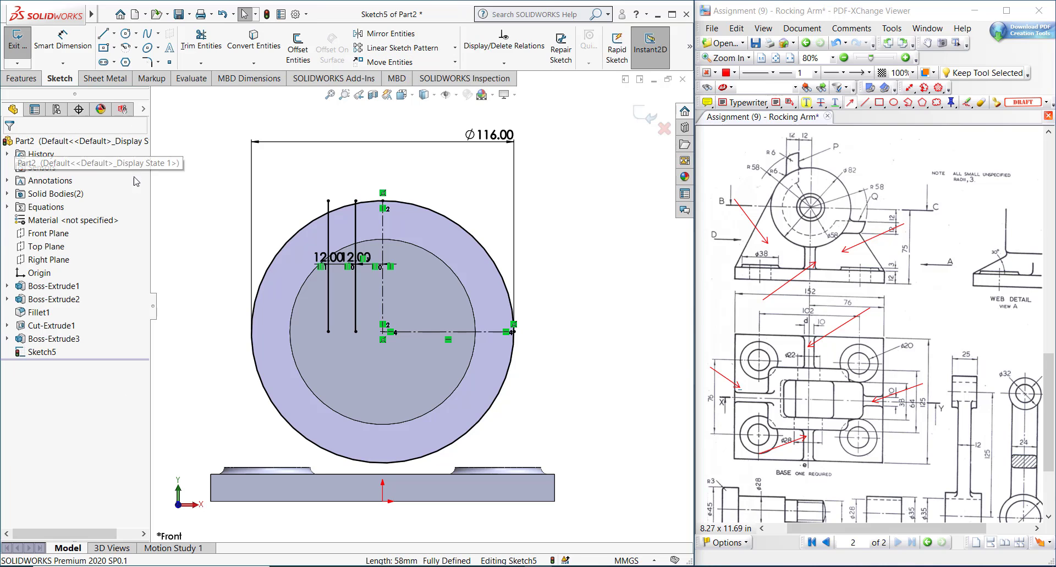
Offset the horizontal centreline 12 mm downward, then offset that line another 12 mm downward for the side lug.
left_click(419, 332)
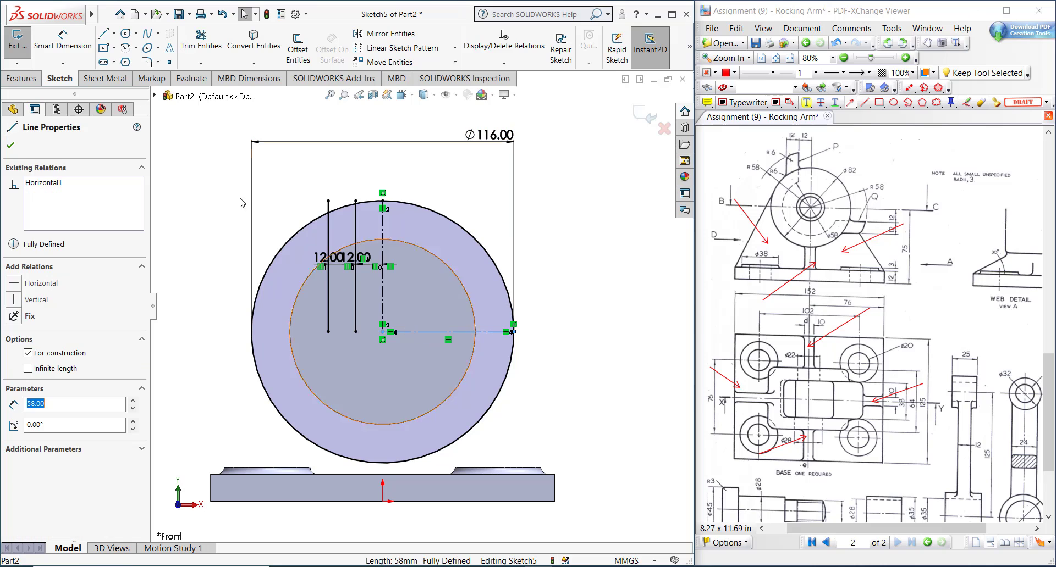
left_click(297, 49)
left_click(10, 145)
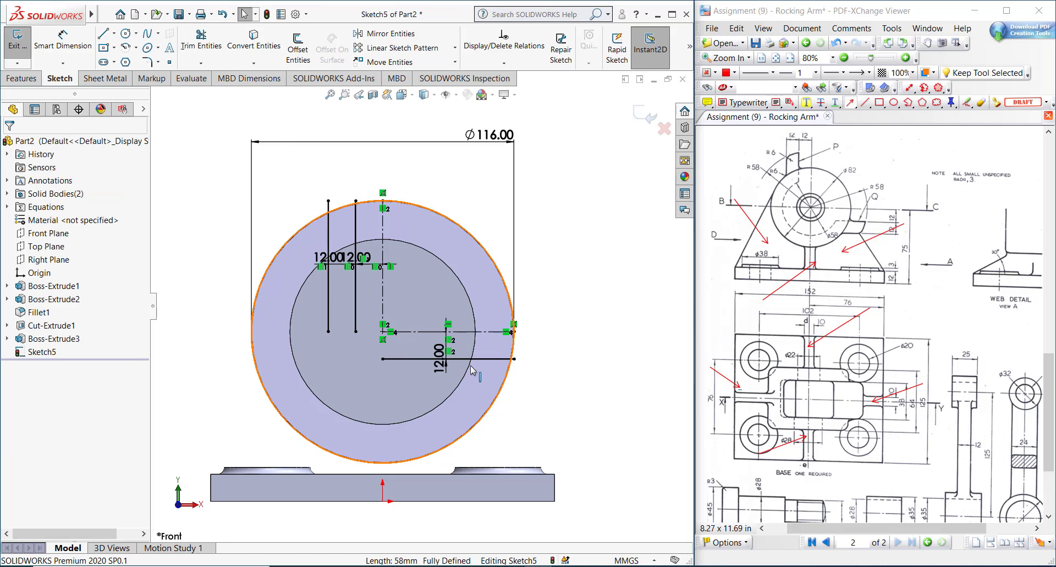
left_click(417, 359)
left_click(297, 48)
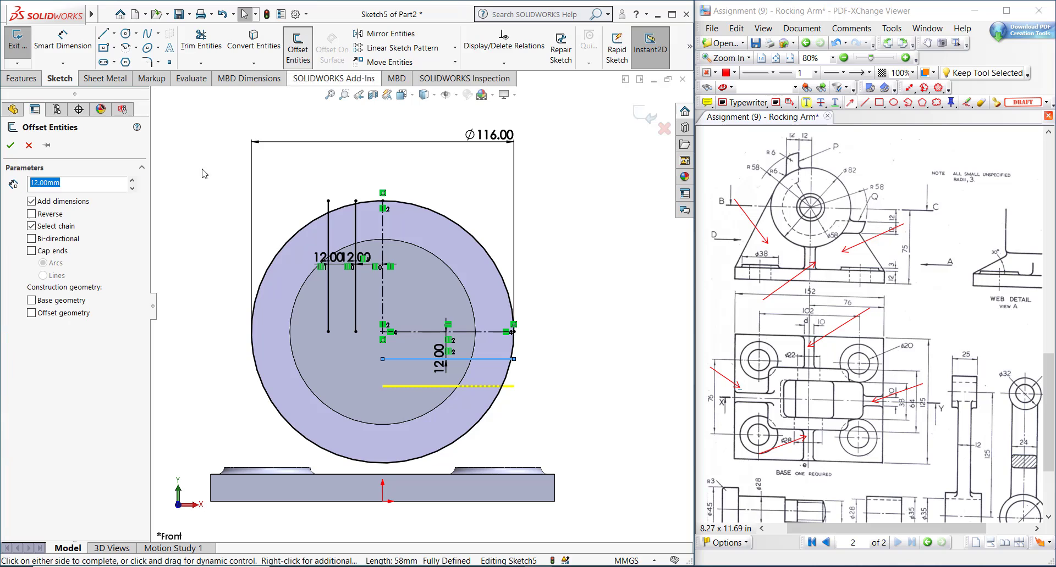
left_click(10, 145)
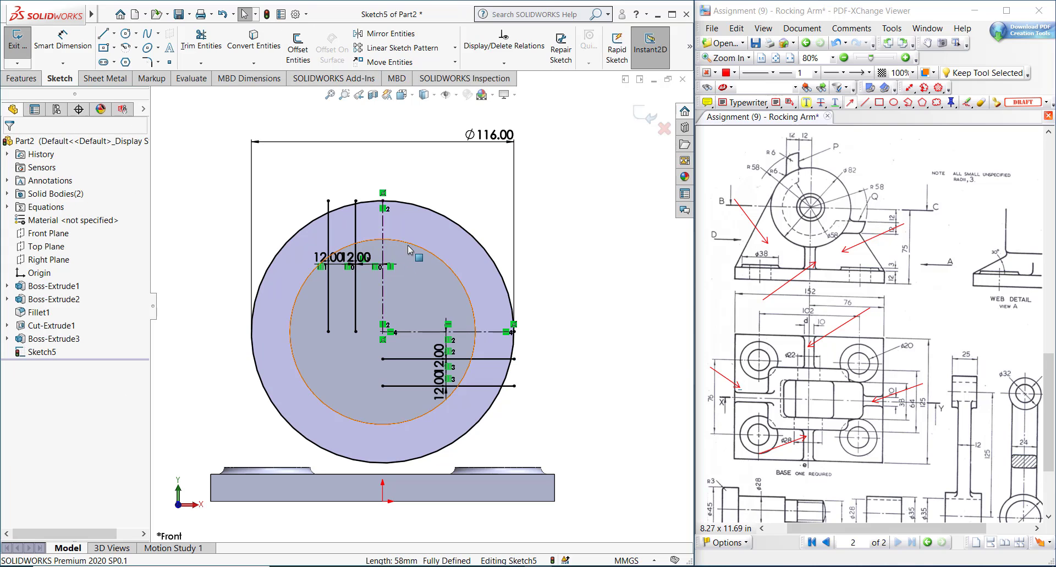
Convert the cylinder face's outline into the sketch and trim the 116 mm circle to the short arcs between each pair of offset lines.
left_click(411, 275)
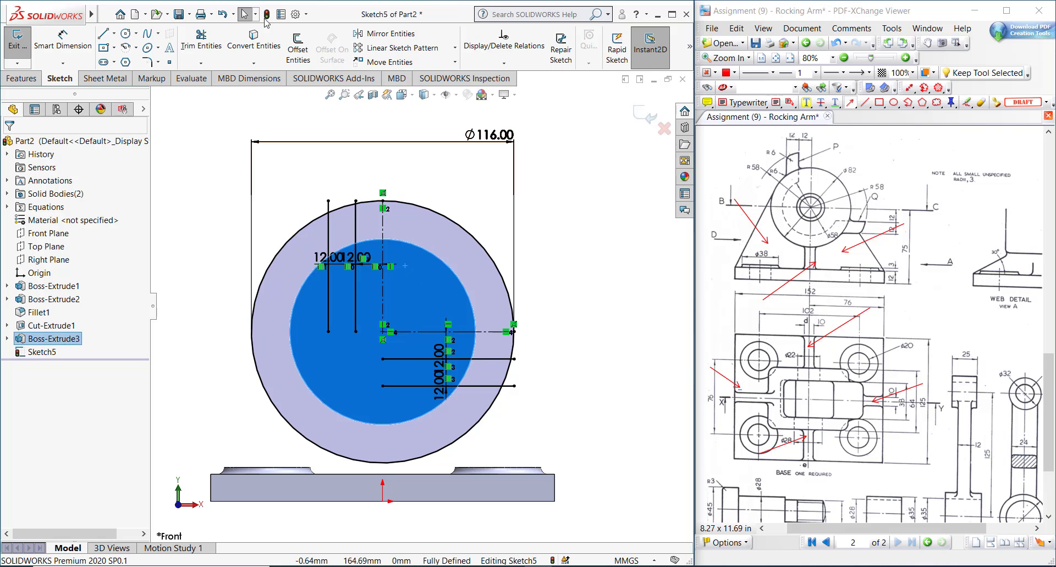
left_click(254, 39)
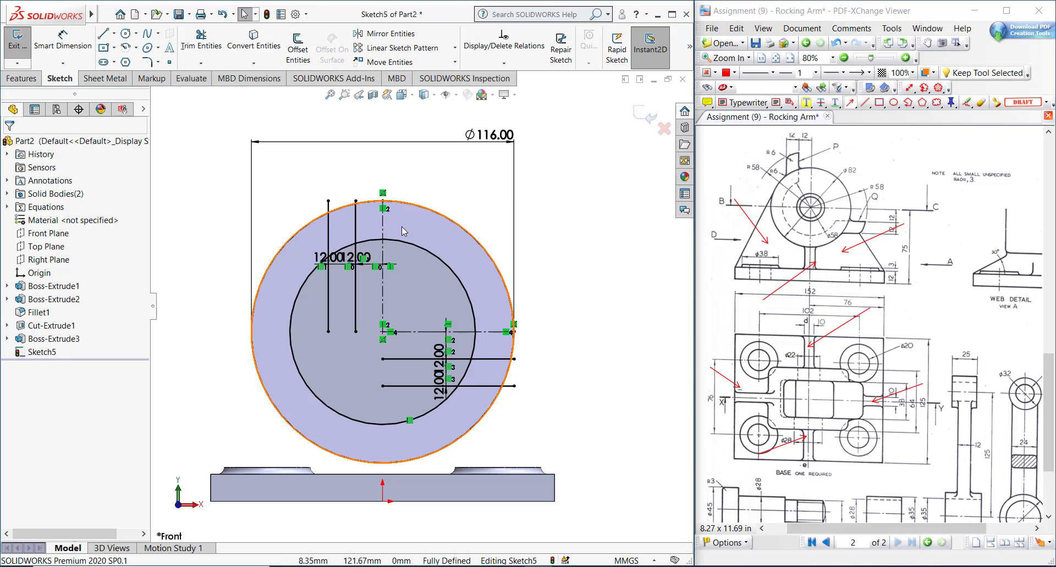
left_click(201, 39)
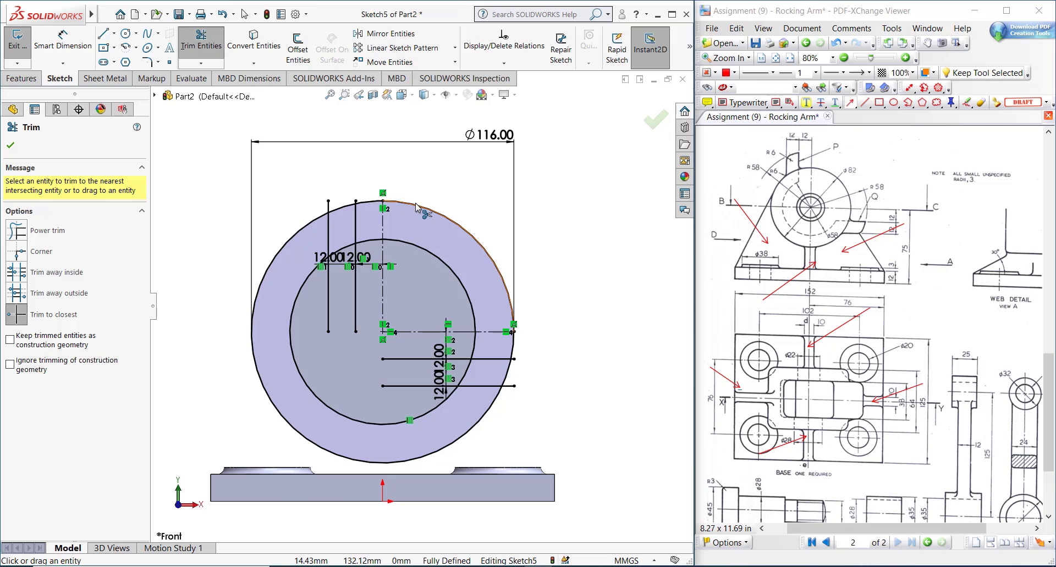
left_click(417, 207)
left_click(367, 202)
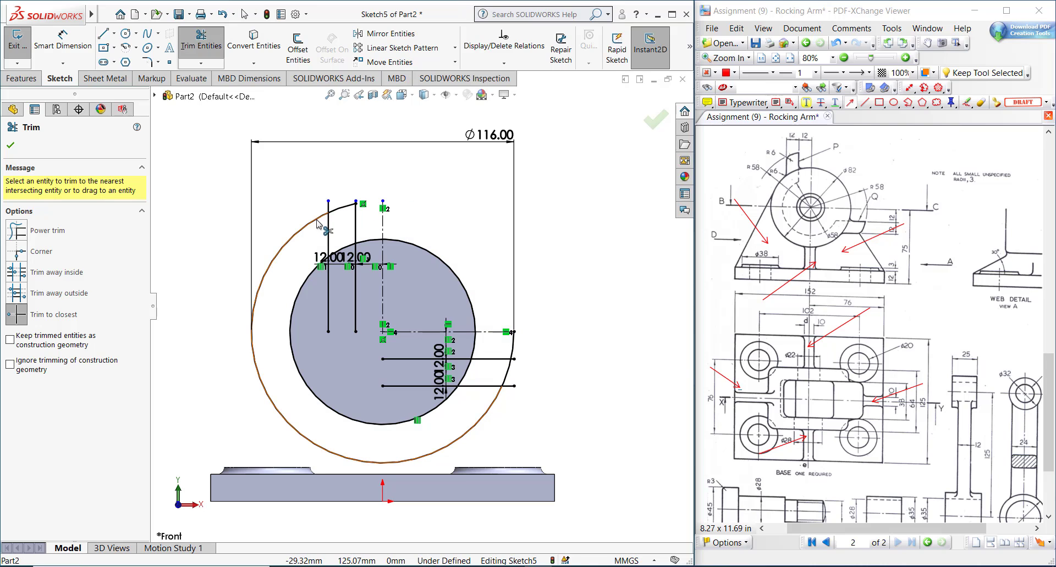
left_click(315, 219)
Trim the offset lines inside the cylinder and their ends beyond the outer arcs, leaving two closed lug profiles.
left_click(328, 286)
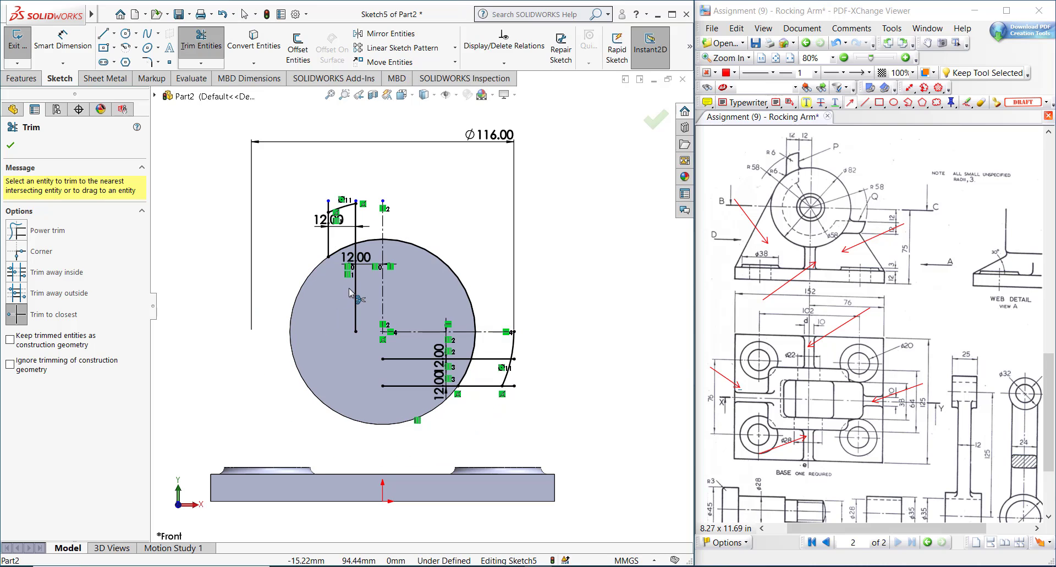
left_click(355, 288)
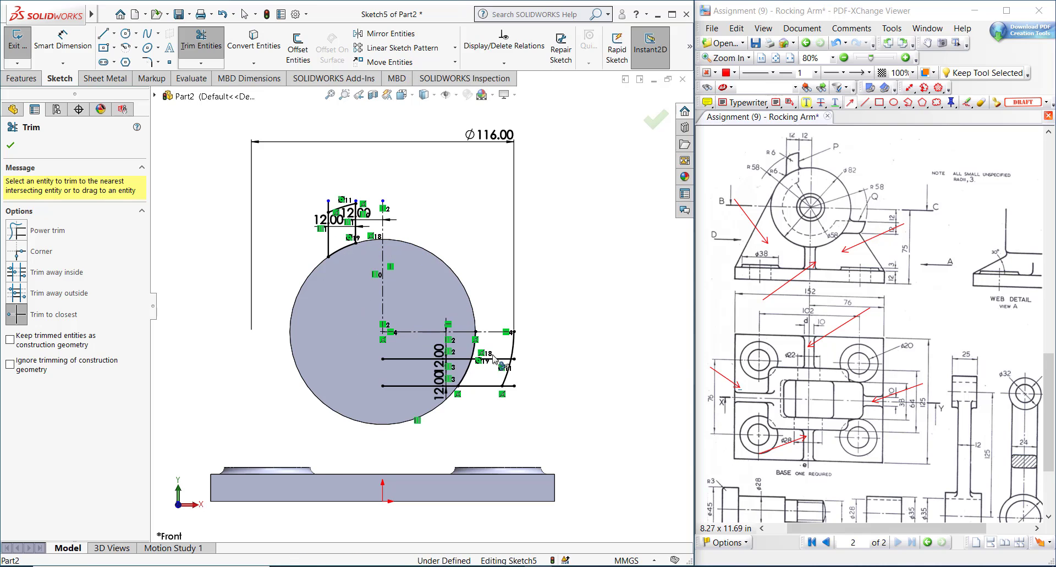
left_click(412, 385)
left_click(417, 360)
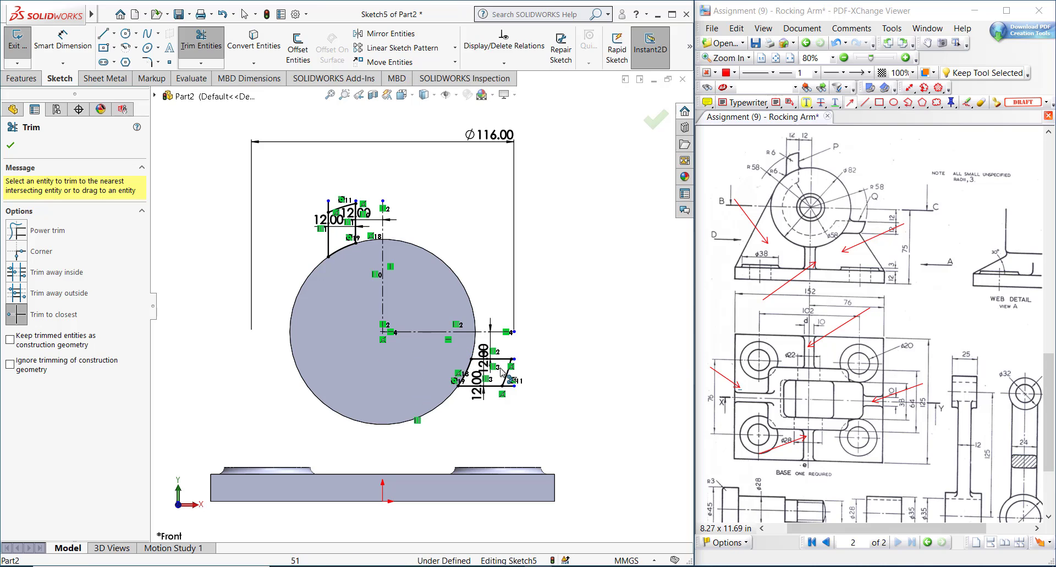
scroll(510, 392, "down", 3)
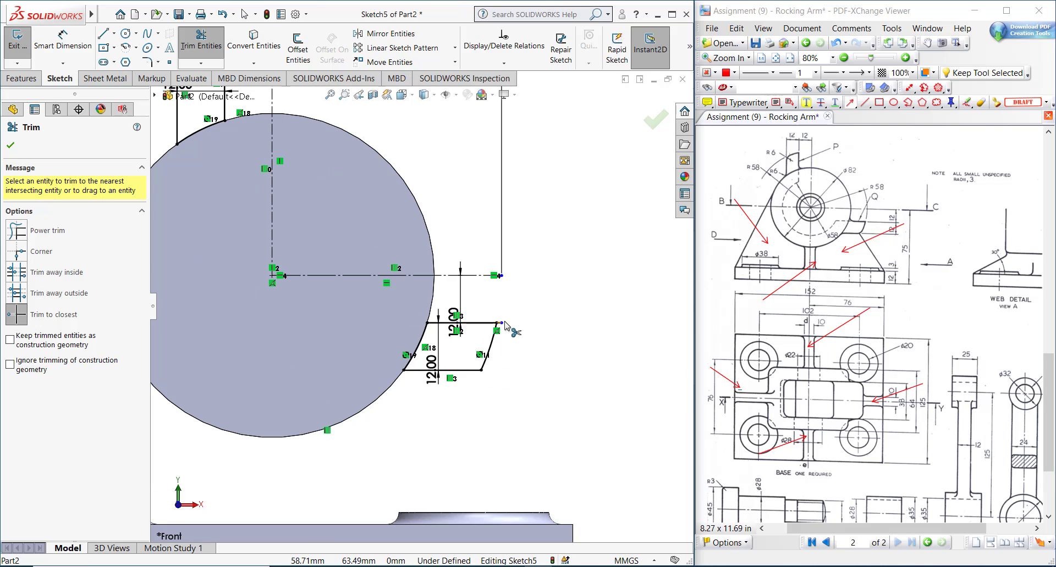
scroll(501, 325, "down", 4)
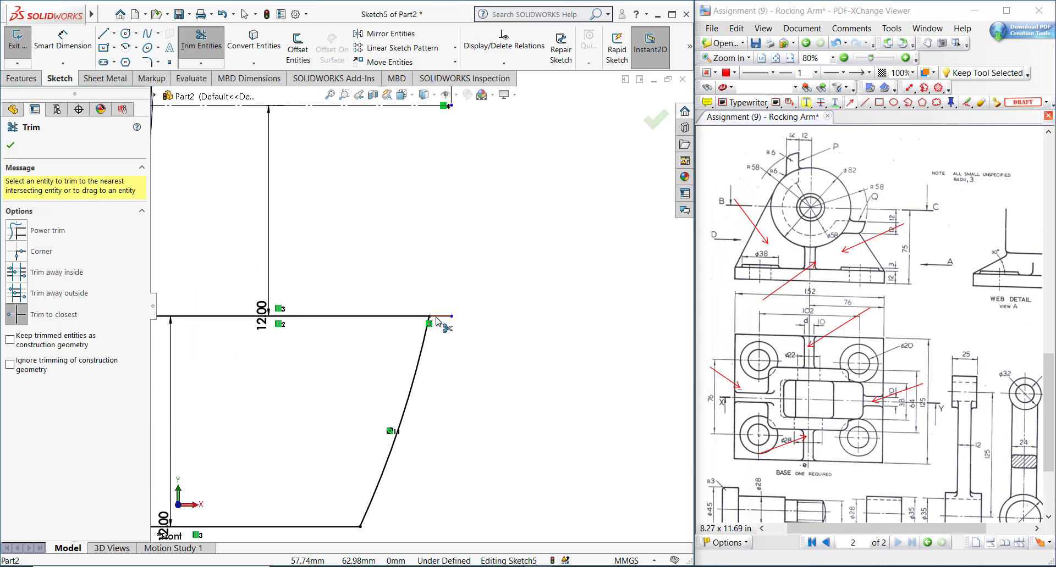
scroll(437, 322, "up", 6)
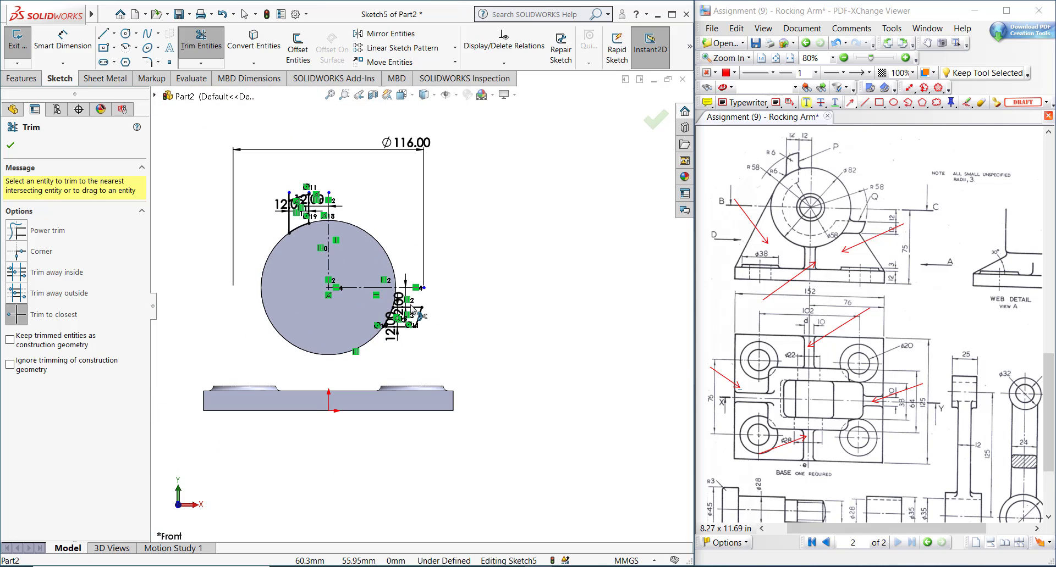
scroll(297, 187, "down", 10)
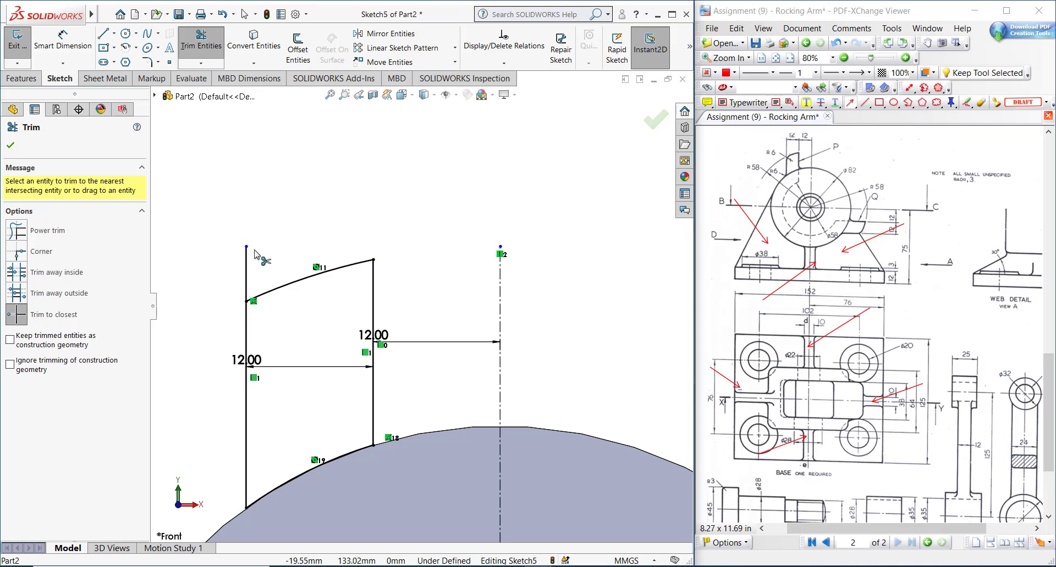
scroll(417, 330, "up", 8)
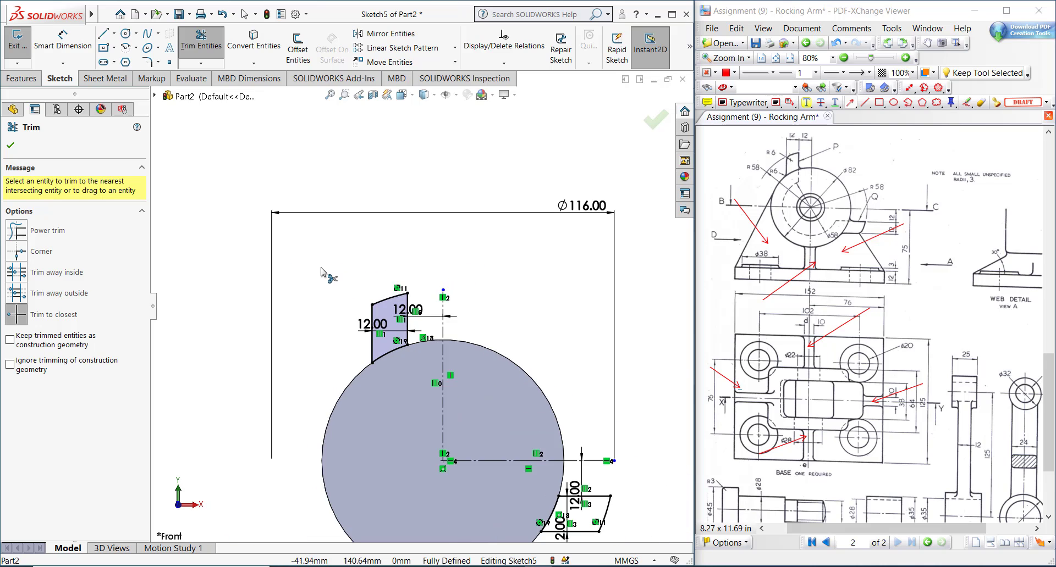
Extrude both lug profiles as a merged Mid Plane boss 38 mm deep.
left_click(21, 79)
left_click(23, 45)
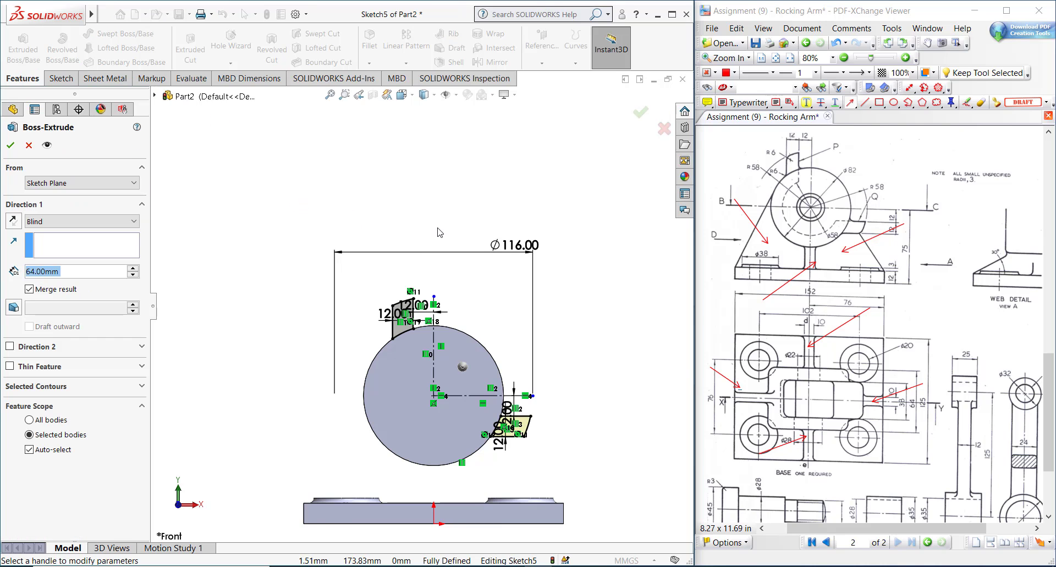
left_click(63, 222)
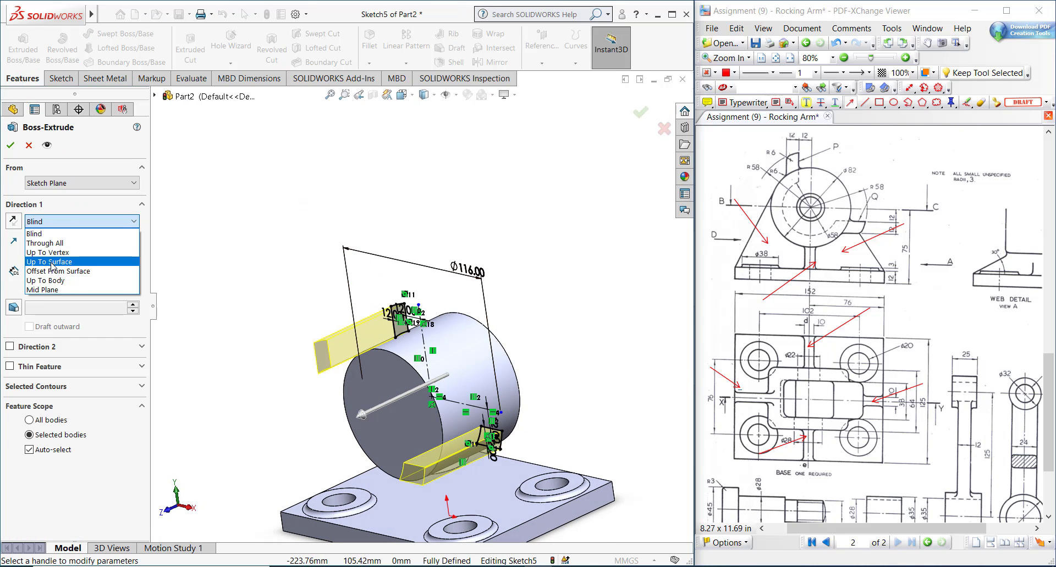
left_click(74, 285)
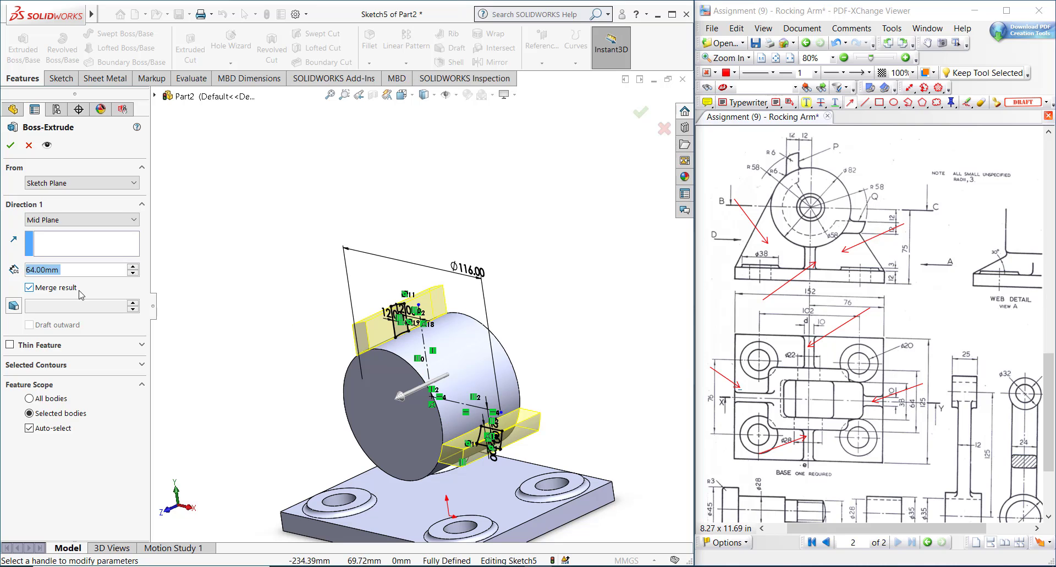
type("38")
key("Return")
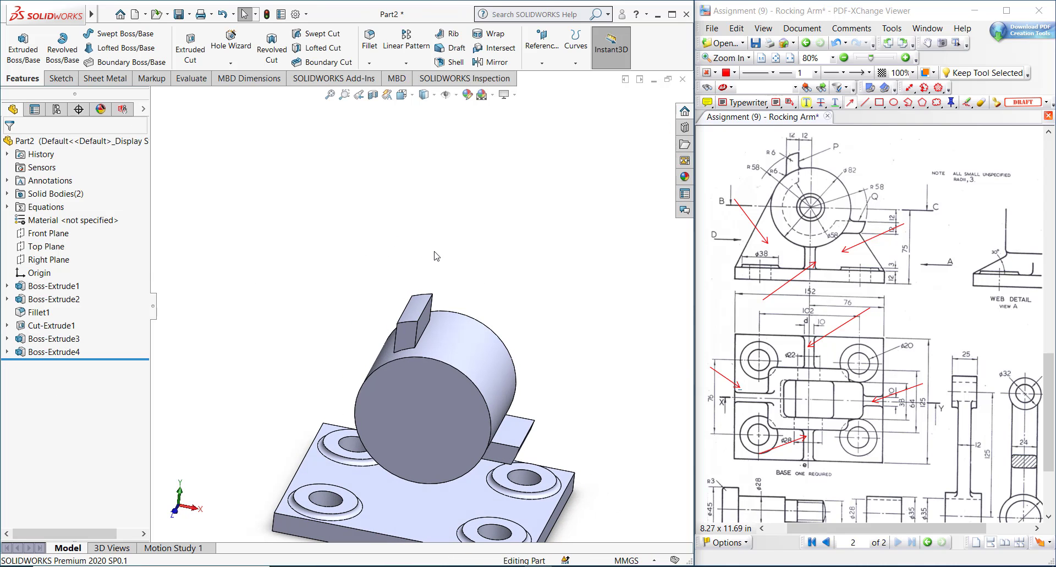
Start a sketch on the Front Plane and convert the cylinder's circular edge into it.
middle_click_drag(437, 256, 444, 347)
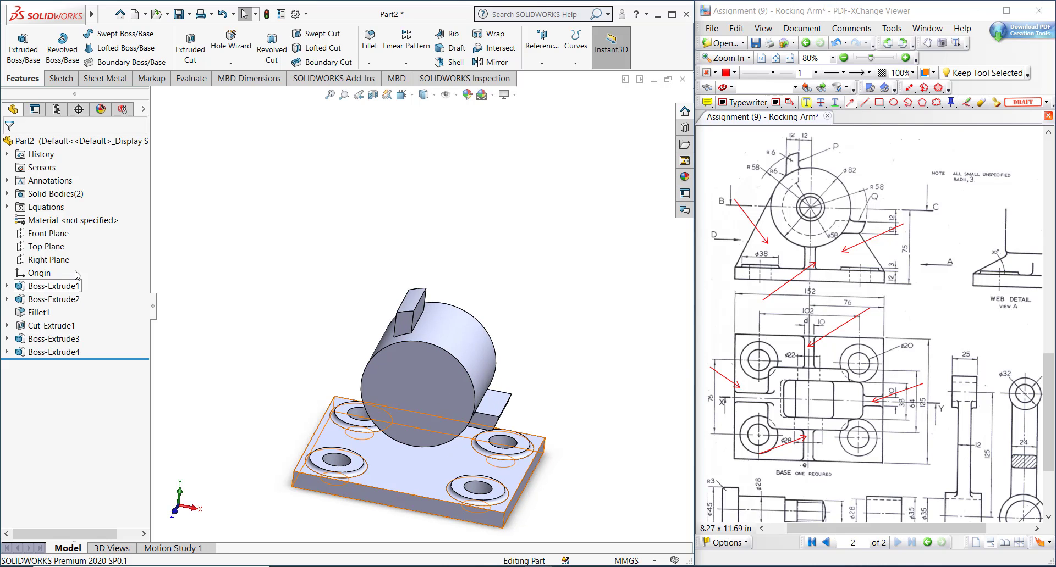
left_click(48, 233)
left_click(71, 214)
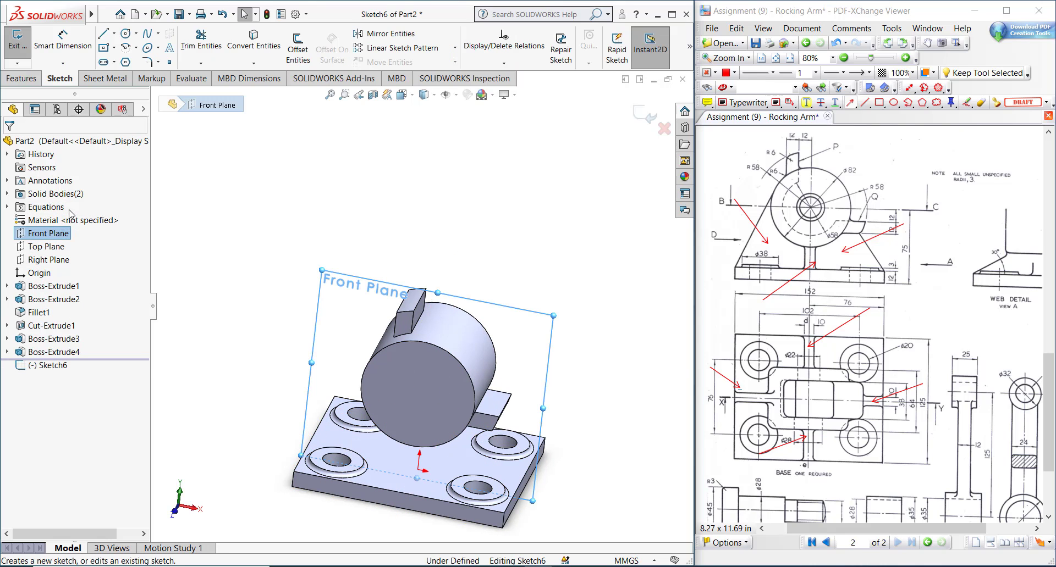
key("space")
left_click(200, 288)
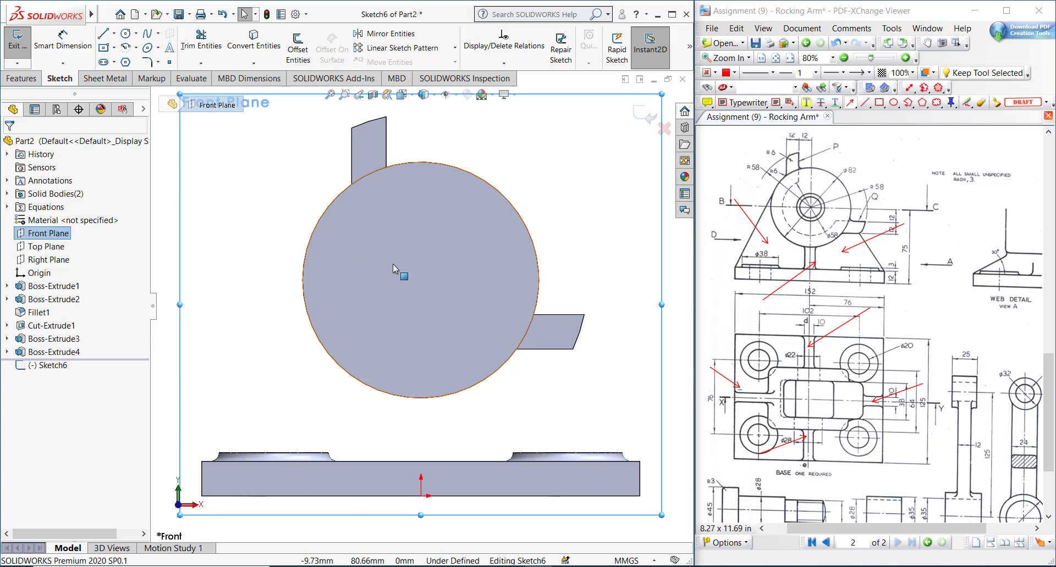
left_click(478, 191)
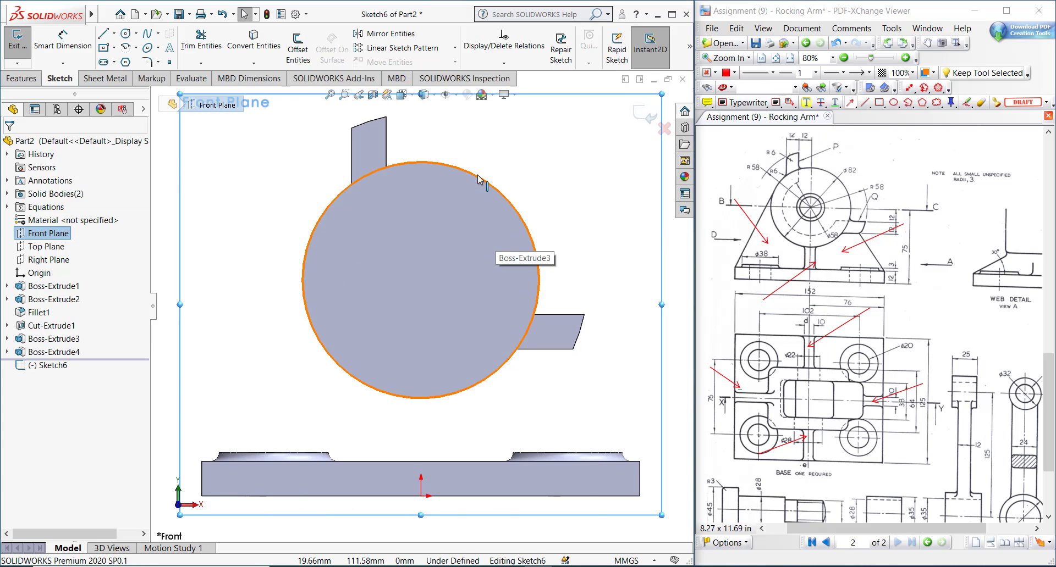
left_click(255, 41)
left_click(565, 203)
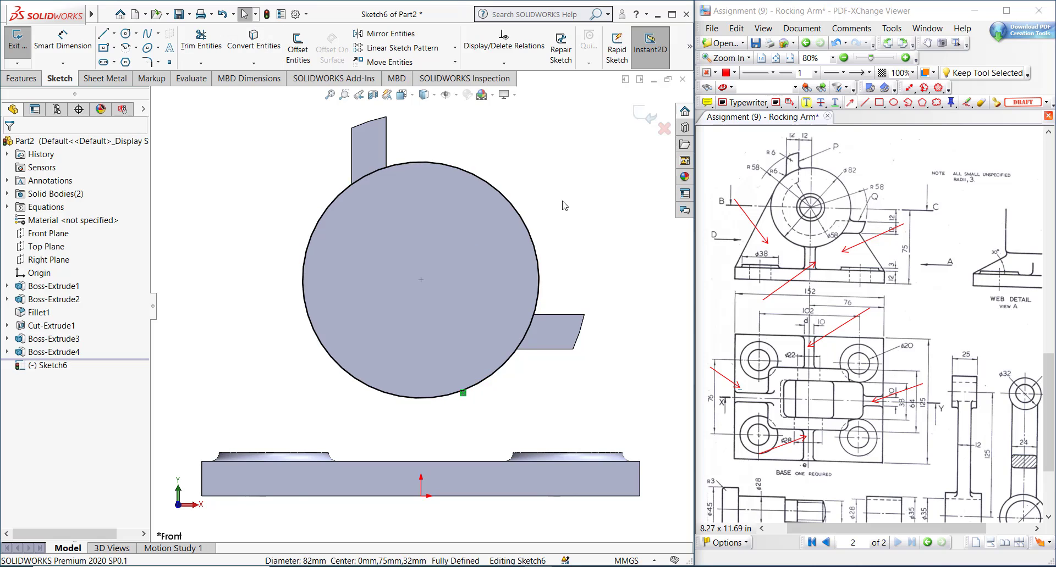
Draw a circle concentric with the cylinder and set its diameter to 58 mm.
left_click(476, 249)
right_click_drag(476, 249, 577, 264)
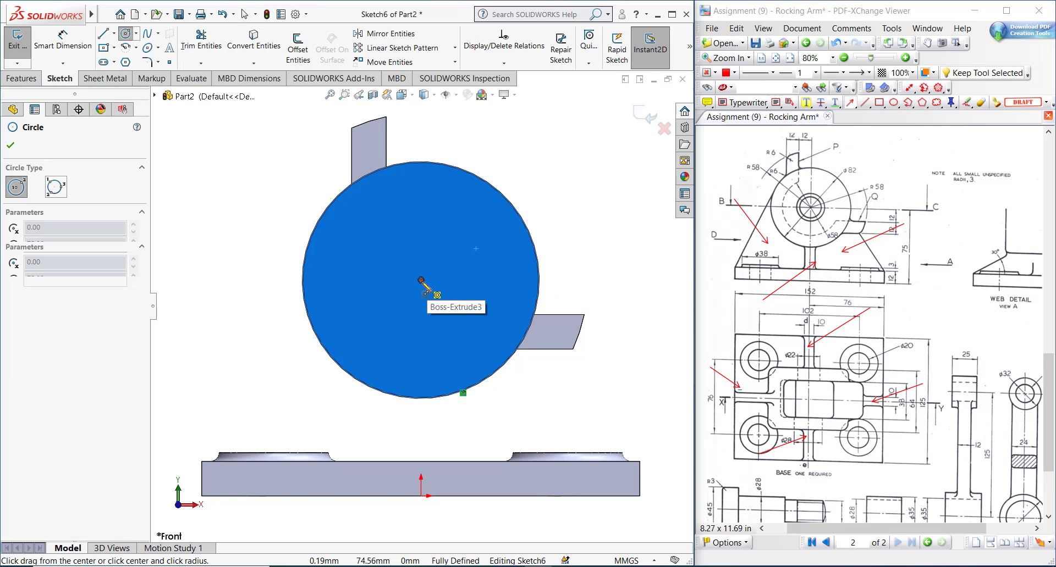
left_click(420, 280)
left_click(477, 219)
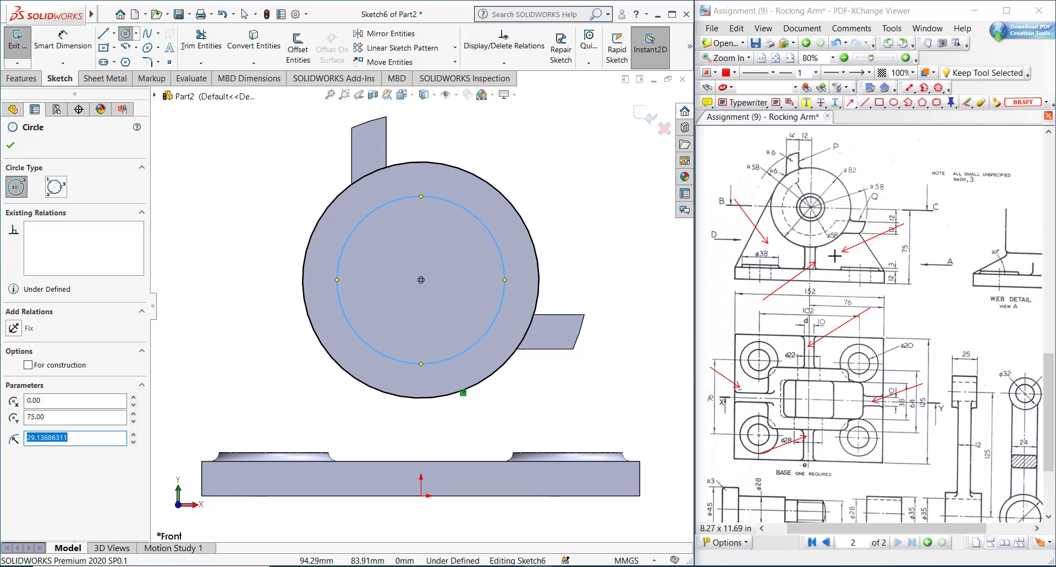
right_click_drag(524, 273, 561, 224)
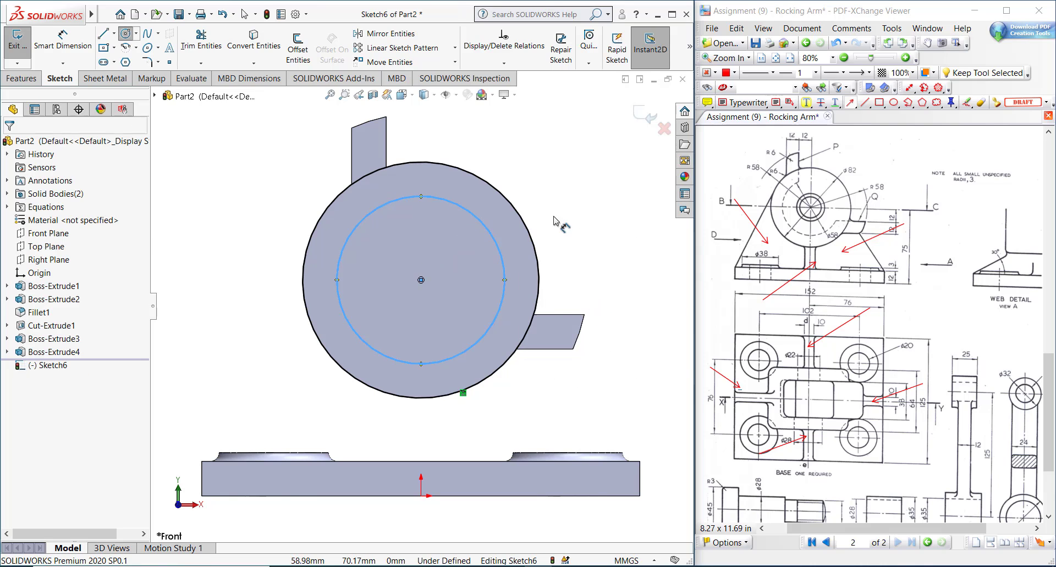
left_click(495, 226)
left_click(562, 187)
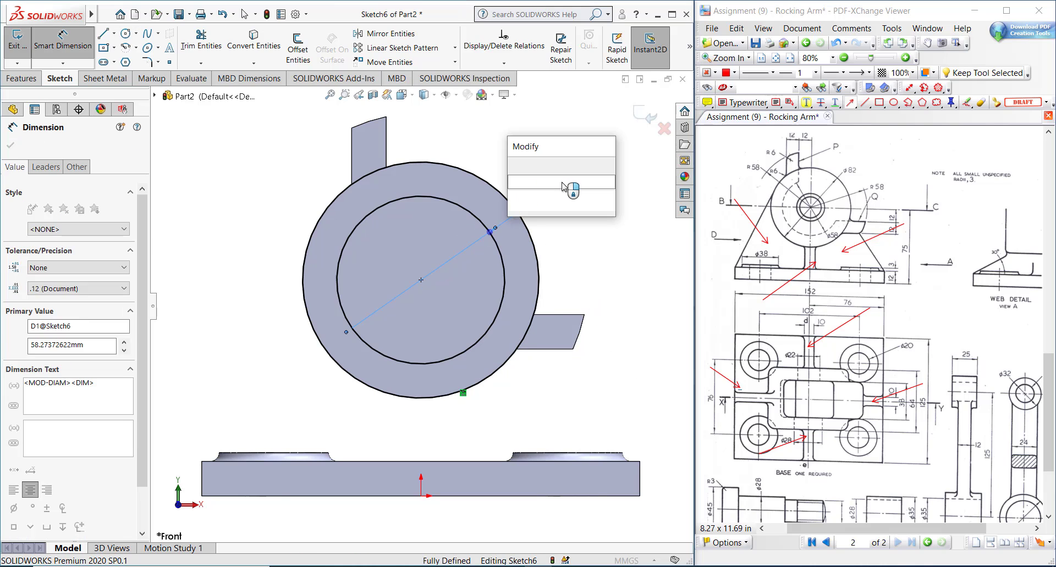
key("Return")
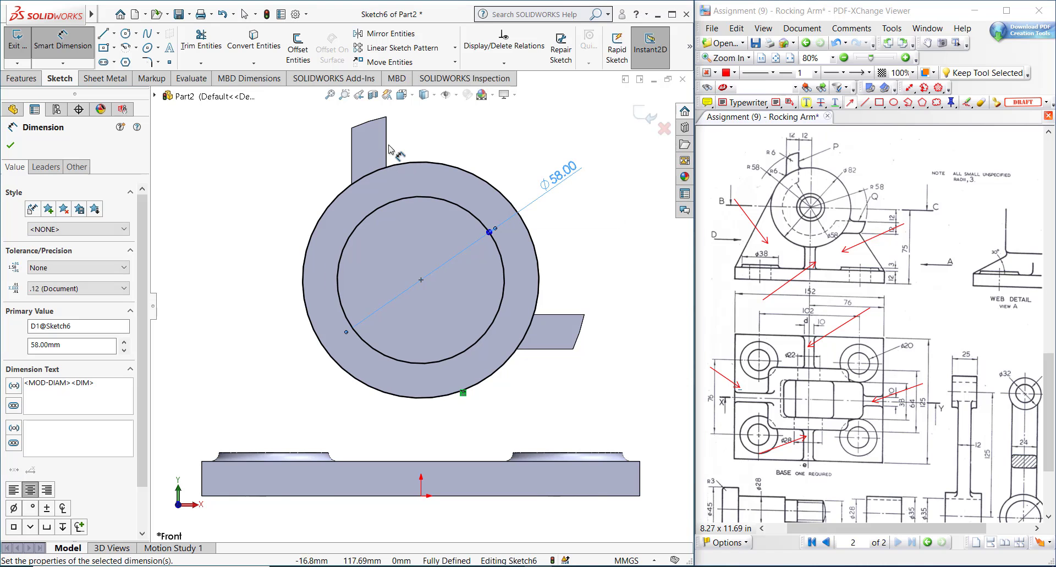
Draw a vertical line from the upper lug's inner corner and a horizontal line from the side lug's upper corner, both ending on the 58 mm circle.
right_click_drag(461, 139, 392, 175)
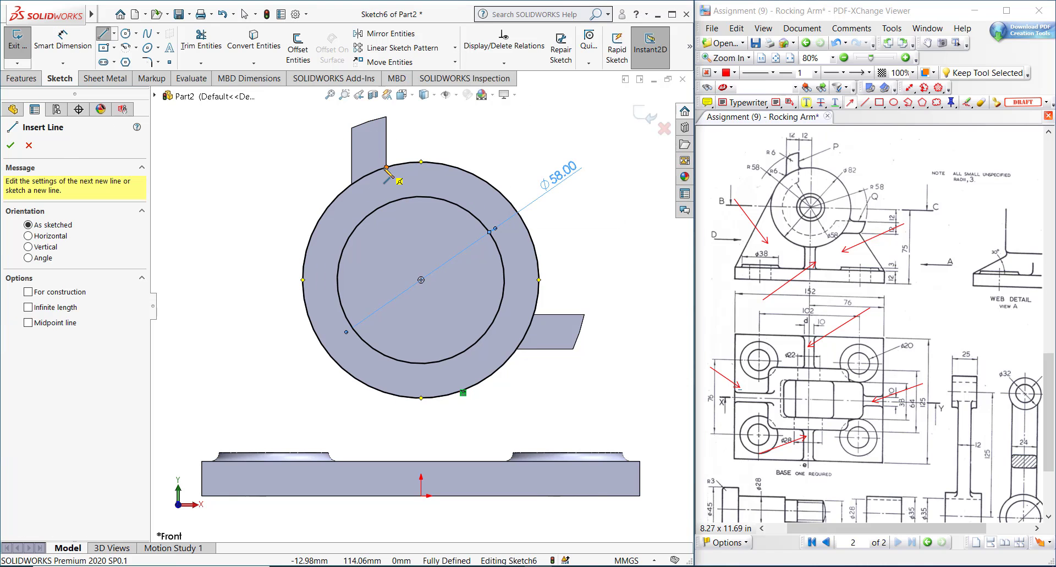
left_click(387, 165)
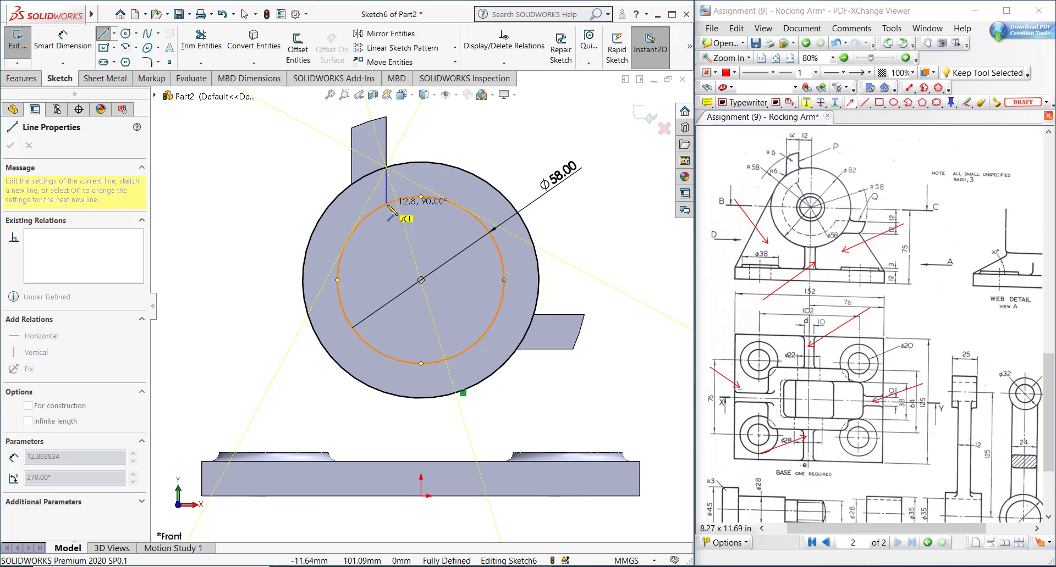
double_click(387, 206)
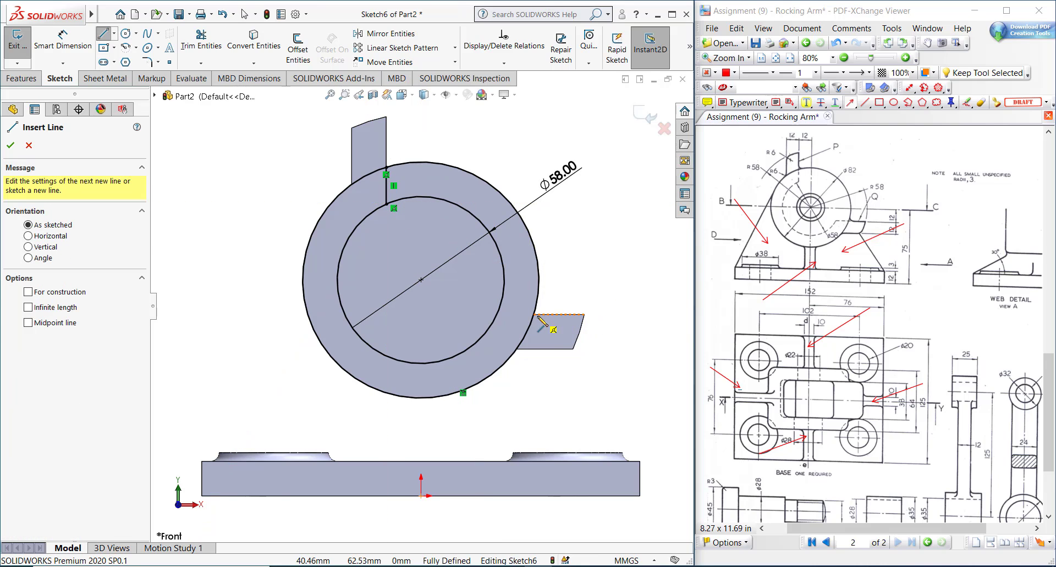
left_click(535, 314)
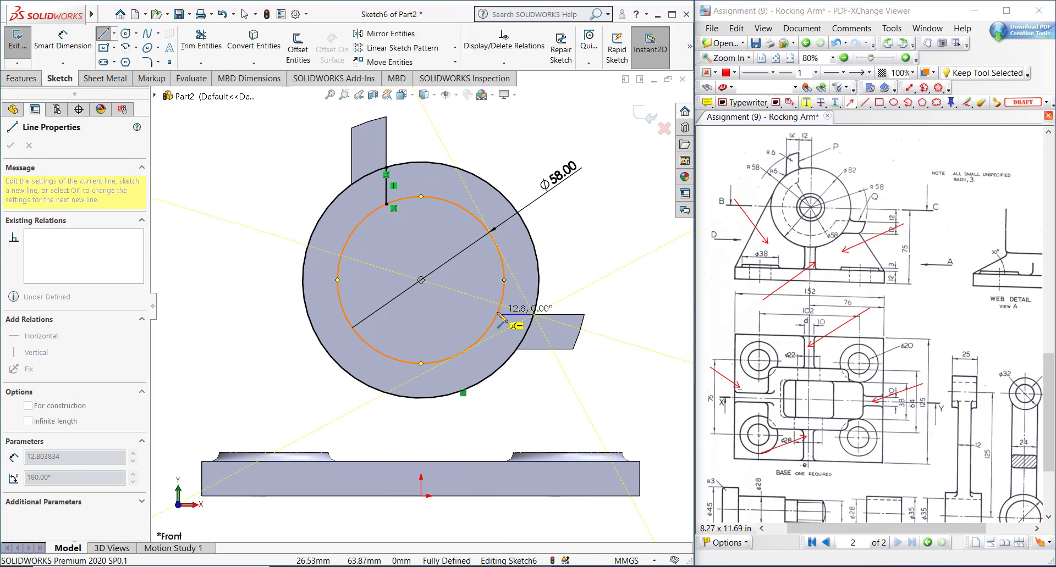
left_click(497, 314)
key("Escape")
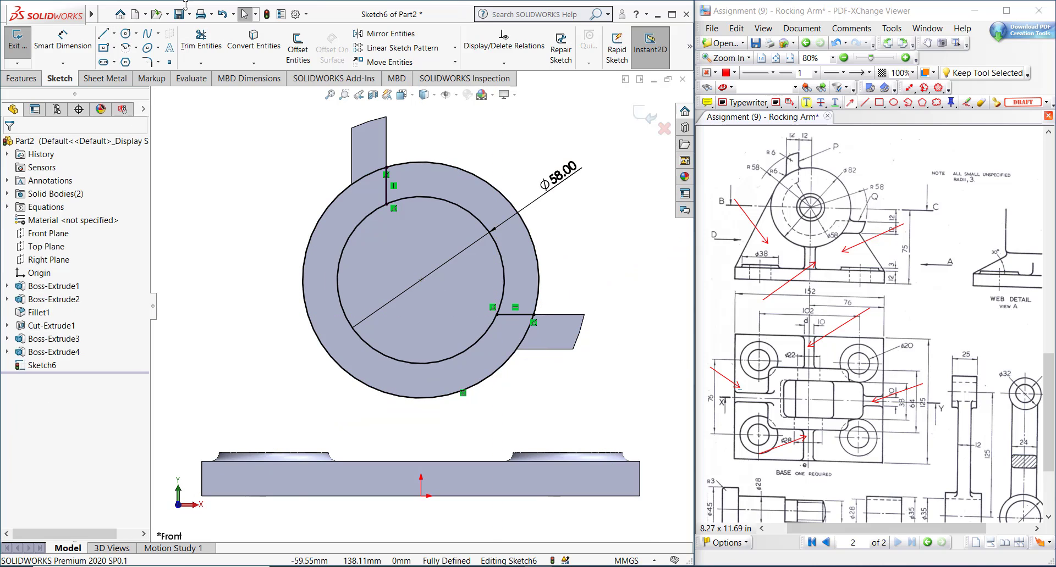
Trim both circles to keep the outer arc between the lugs and the long inner arc, forming one closed profile.
left_click(202, 43)
left_click(454, 203)
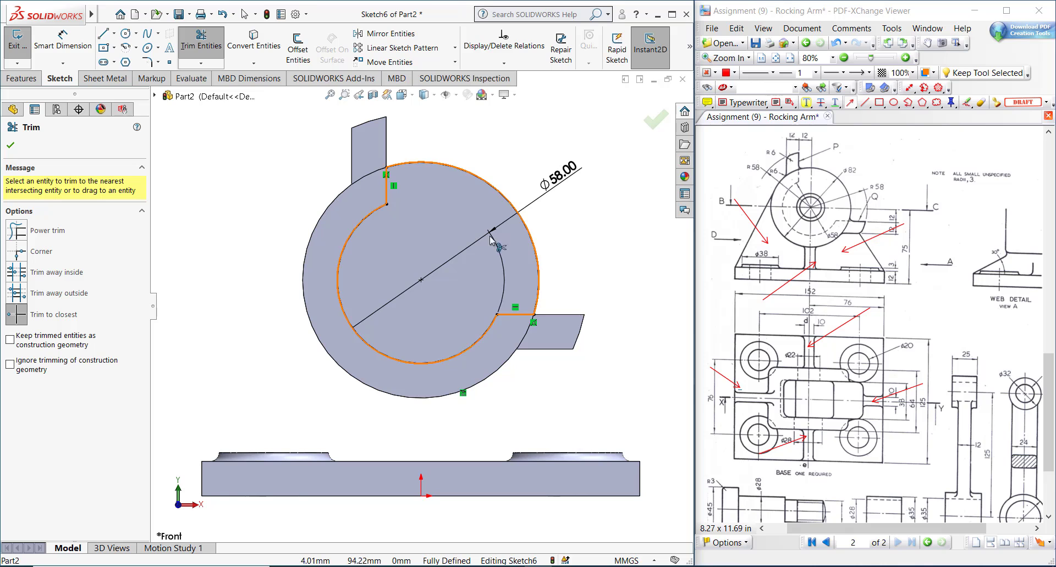
middle_click_drag(602, 178, 575, 214)
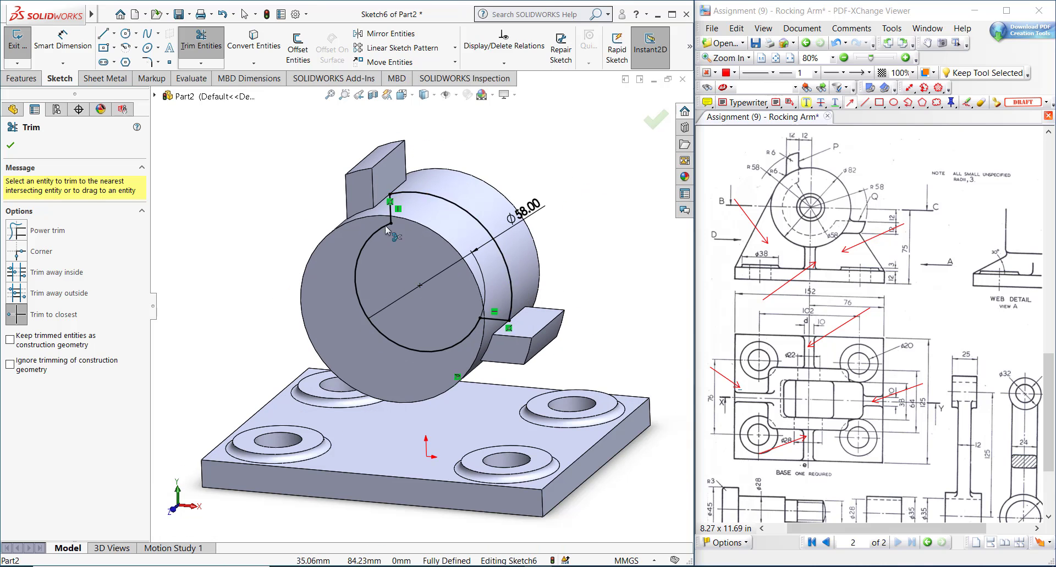
key("Escape")
Cut-extrude the closed profile through the middle of the cylinder, Mid Plane, 38 mm deep.
left_click(22, 78)
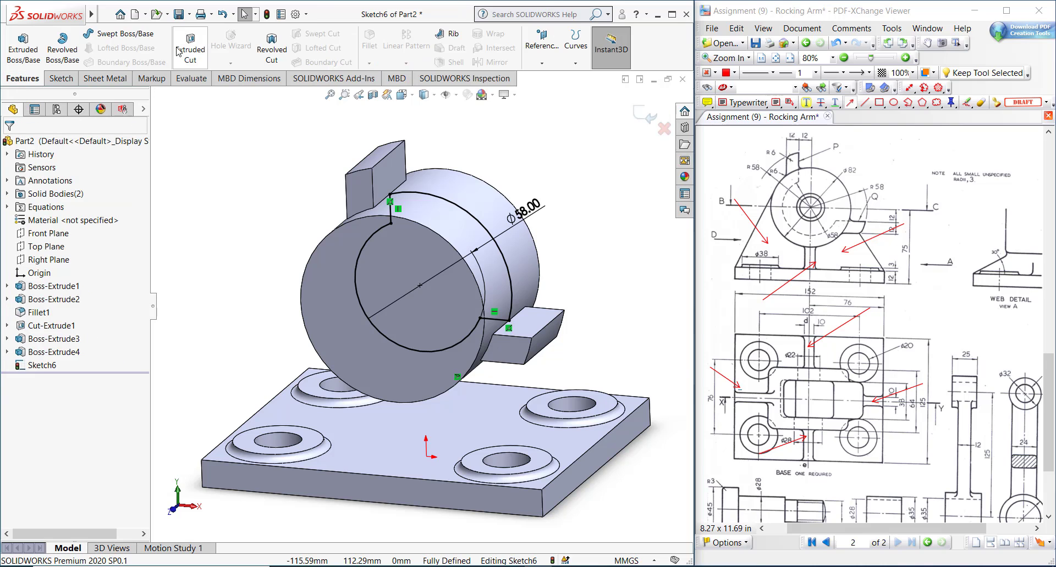
left_click(190, 46)
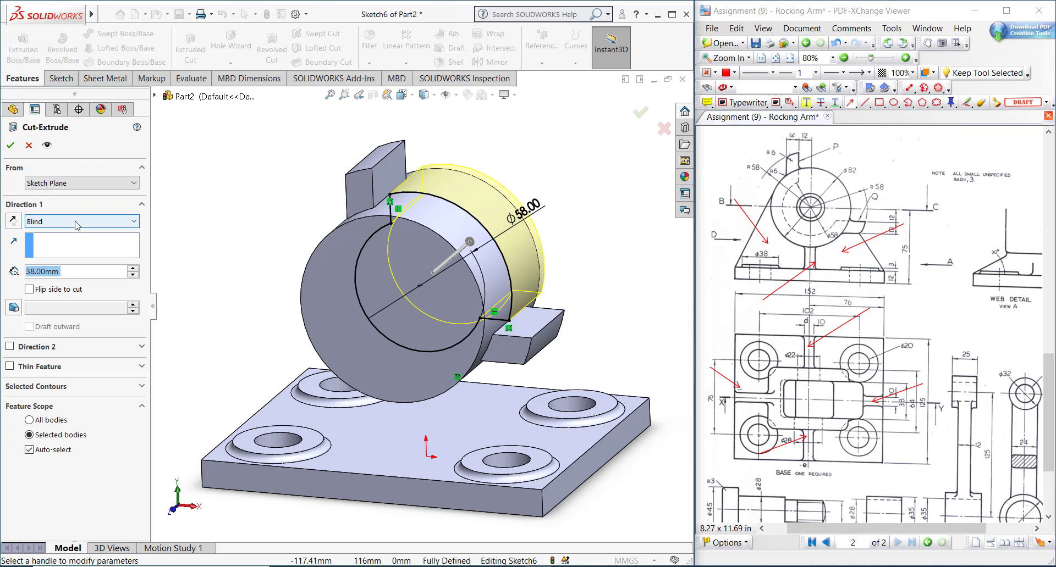
left_click(79, 221)
left_click(43, 309)
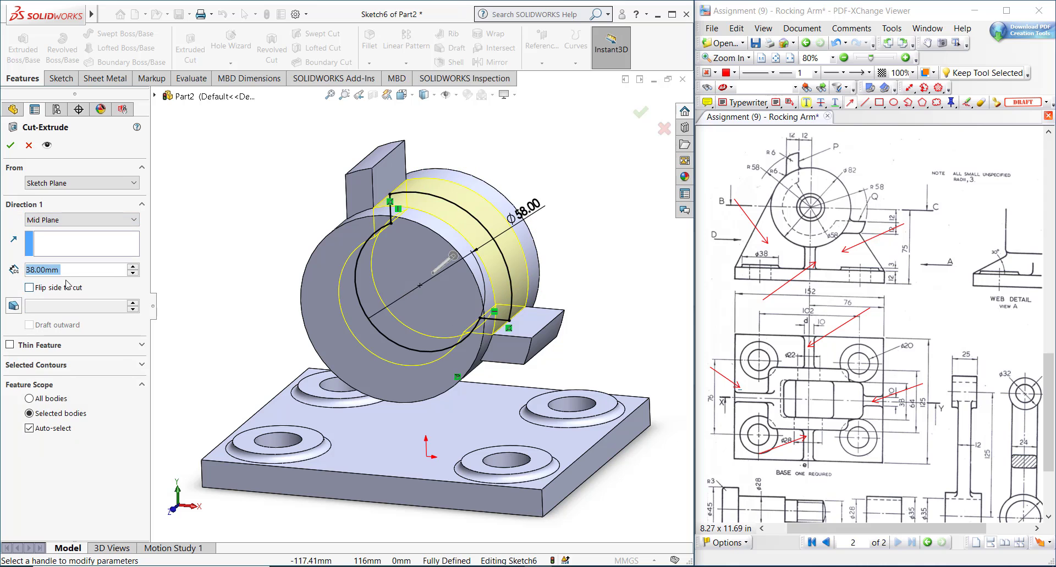
left_click(11, 147)
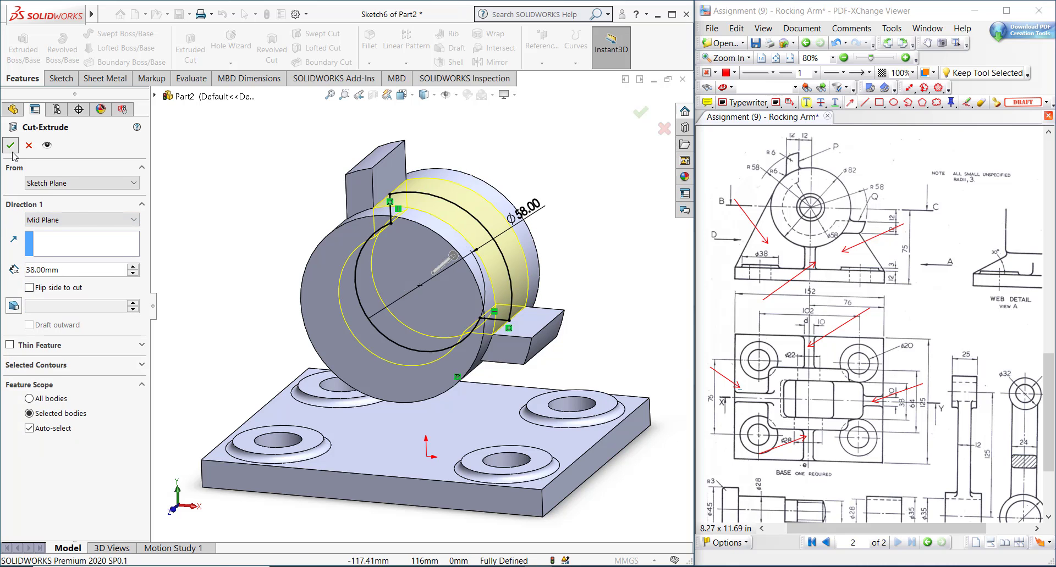
Fillet the outer tip edge and the cylinder junction edge of both lugs with a 6 mm radius.
middle_click_drag(499, 237, 493, 139)
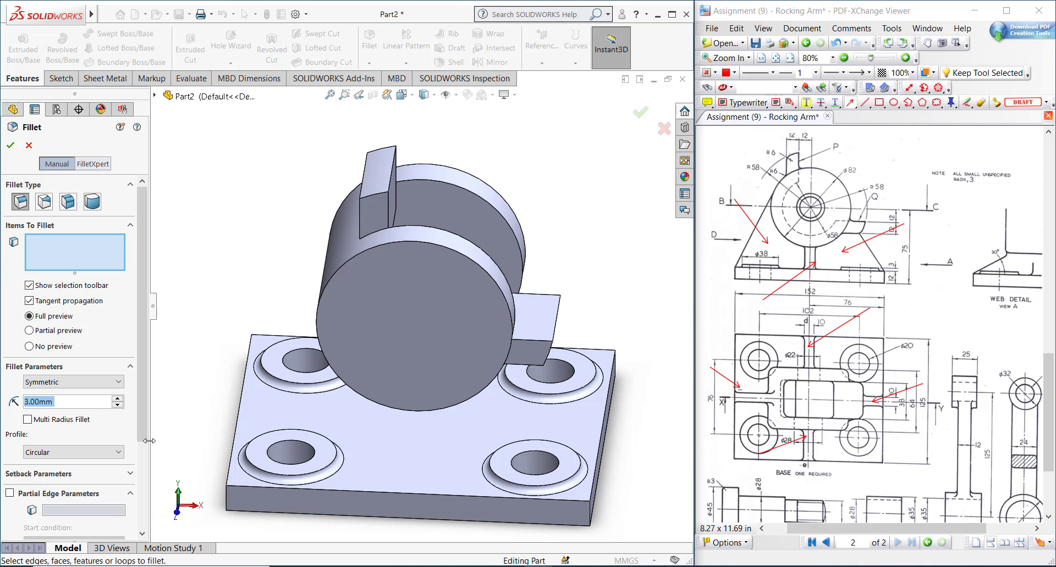
type("6")
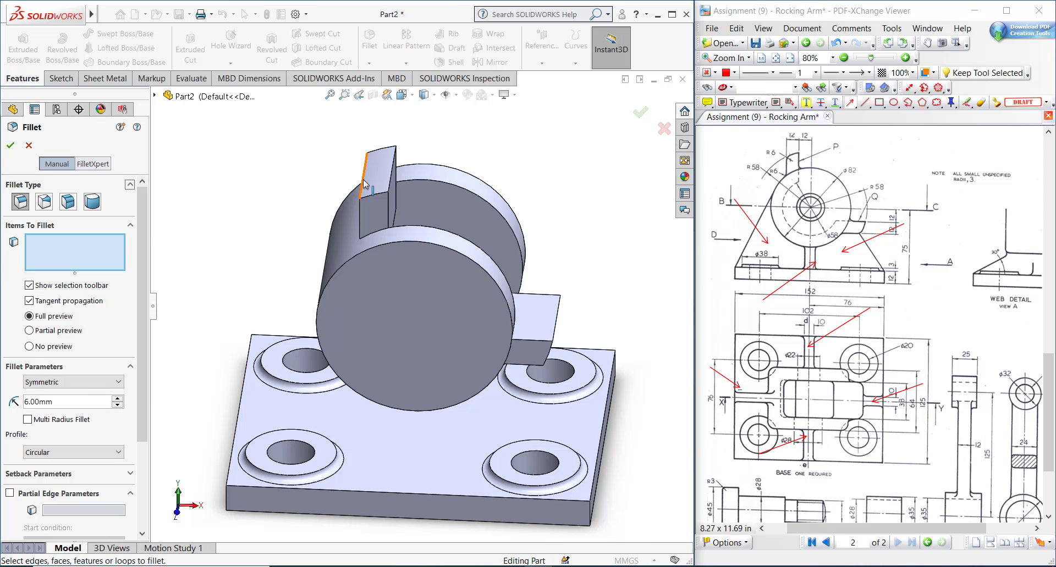
left_click(364, 184)
middle_click_drag(356, 247, 444, 268)
left_click(392, 232)
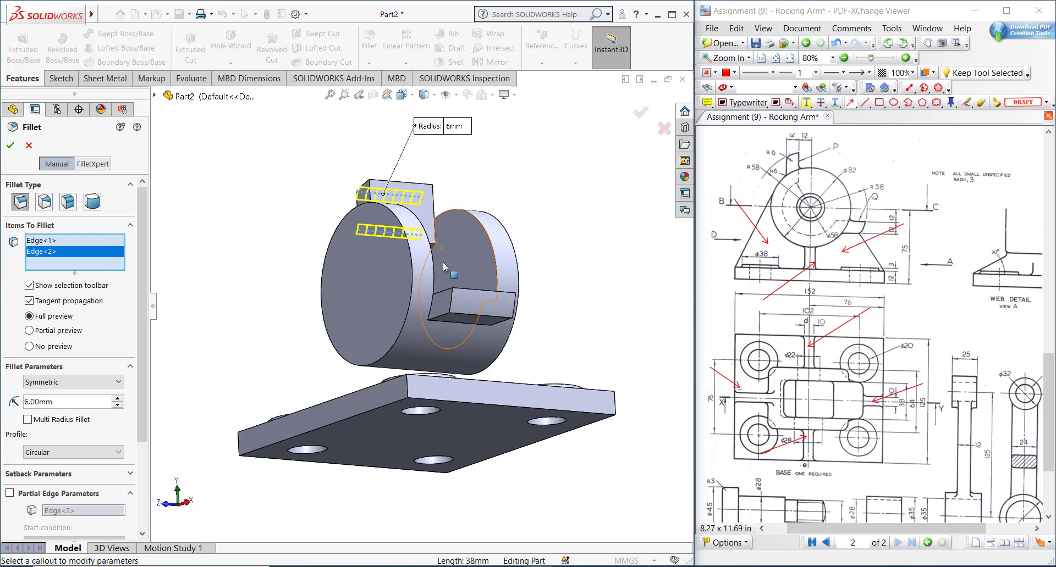
left_click(447, 320)
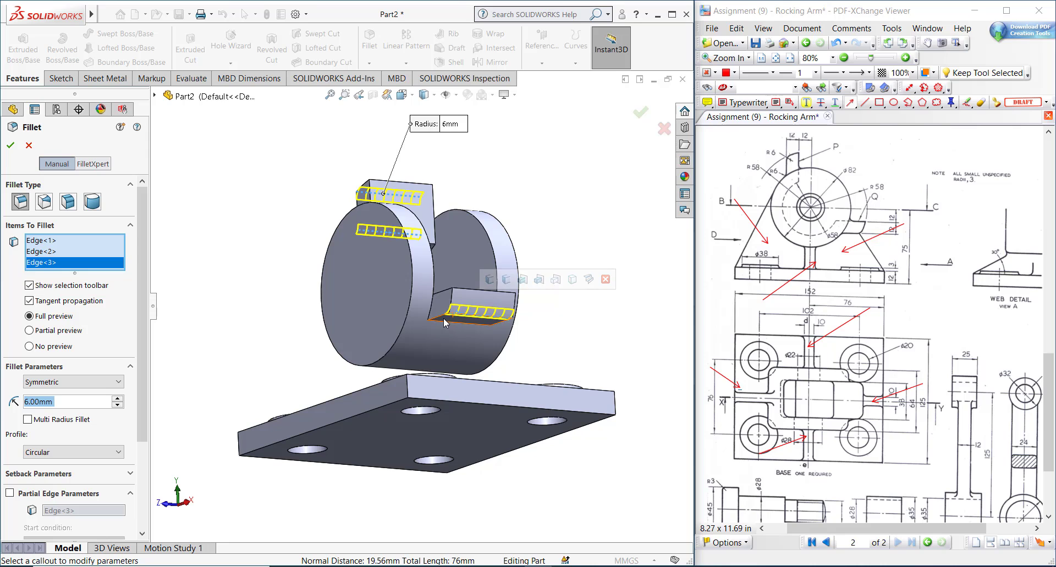
left_click(440, 324)
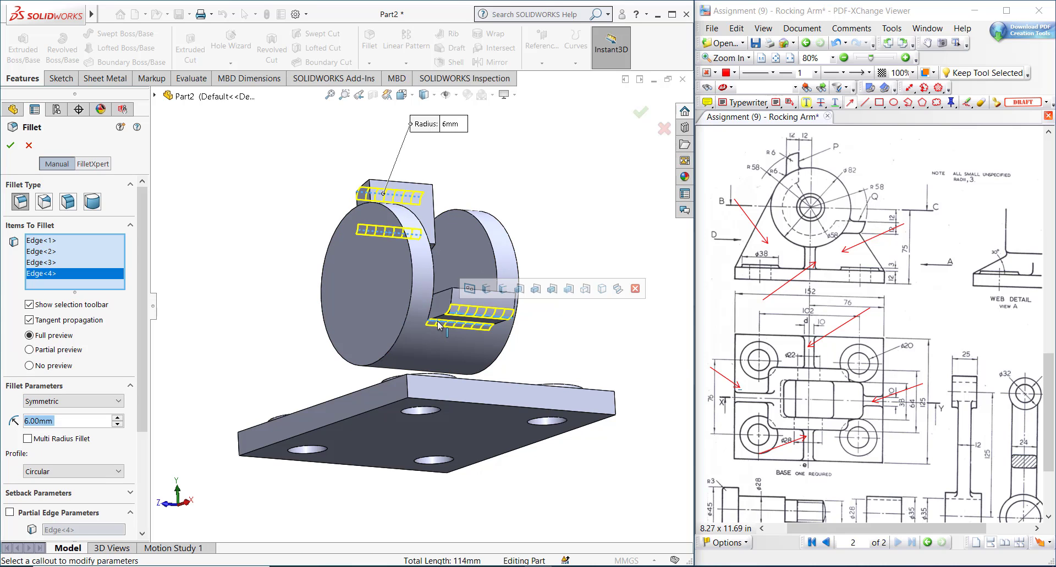
key("Return")
Fillet the four curved edges where the end faces of both lugs meet the cylinder with a 3 mm radius.
middle_click_drag(501, 177, 470, 220)
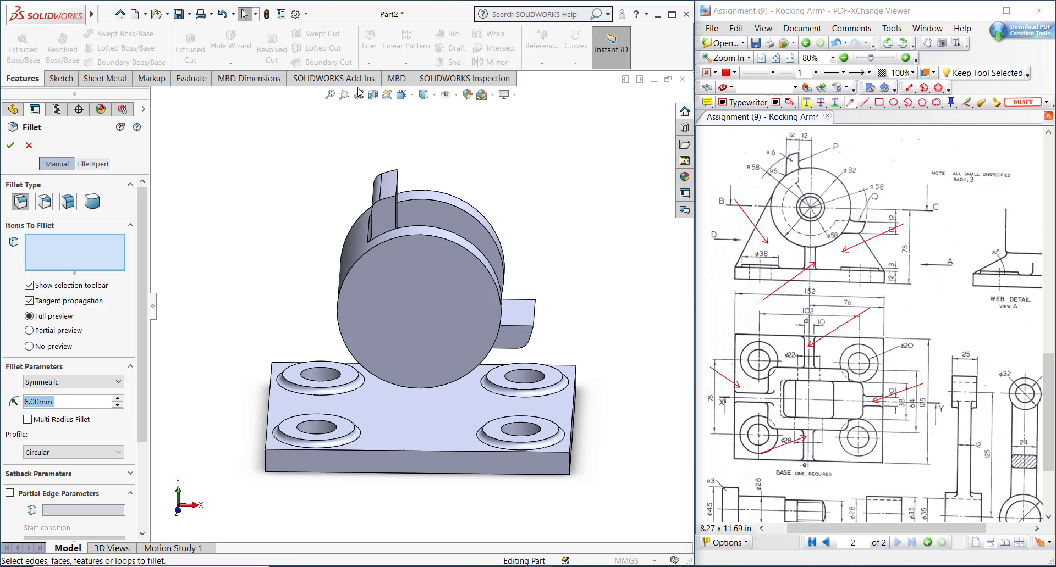
type("3")
left_click(385, 238)
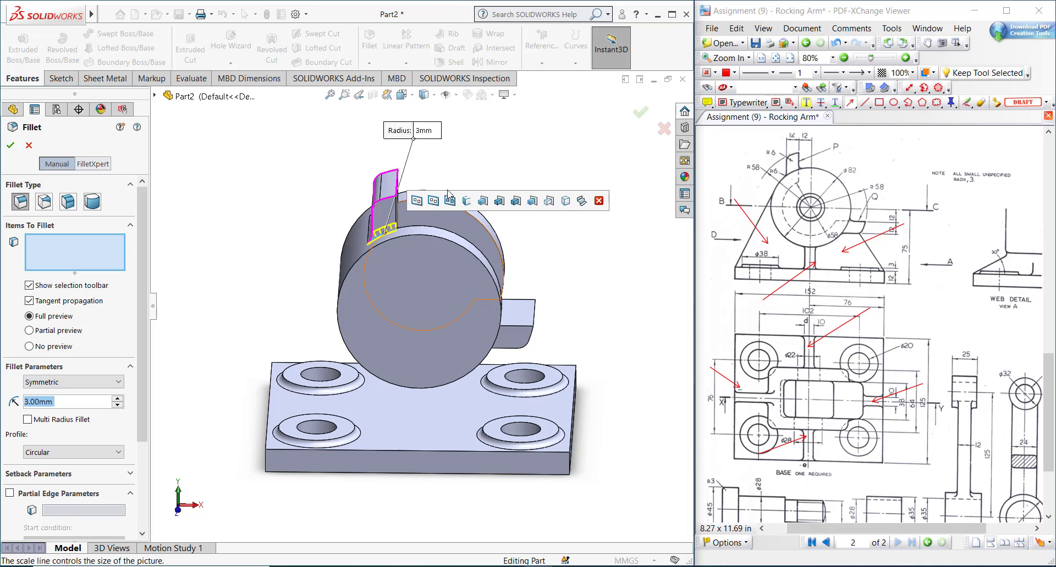
middle_click_drag(385, 238, 394, 219)
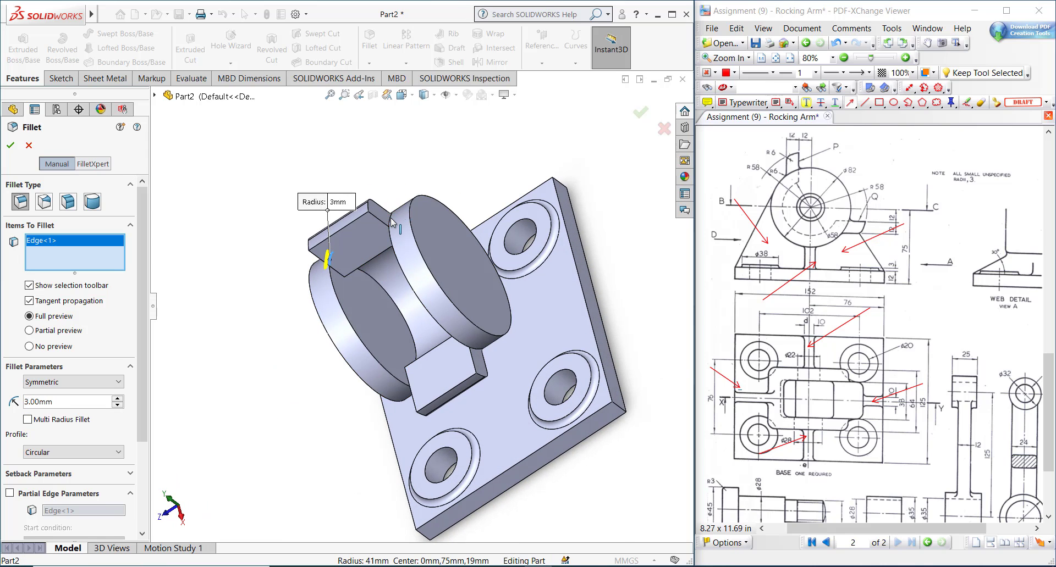
left_click(393, 218)
left_click(480, 352)
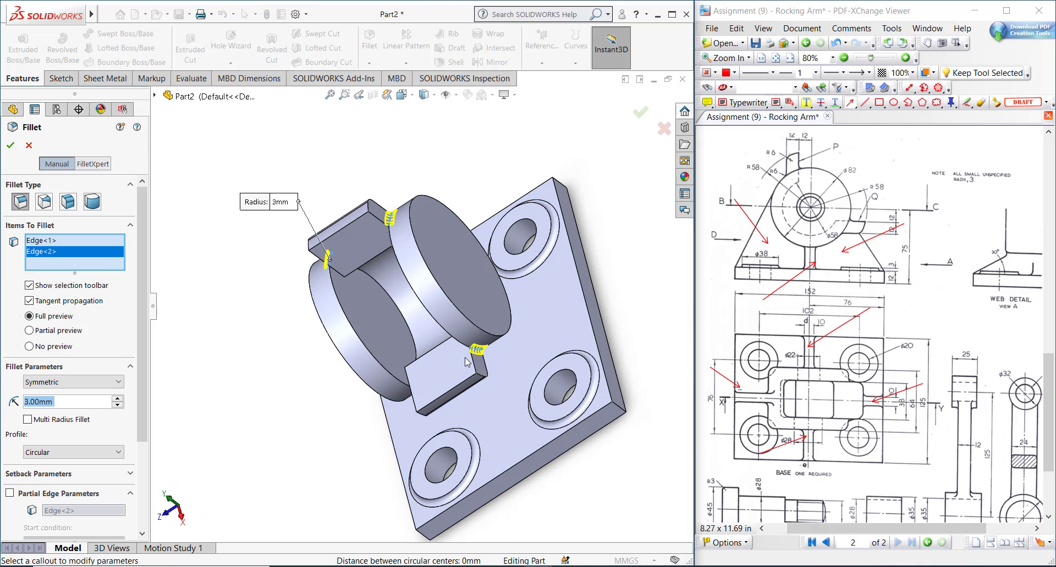
middle_click_drag(599, 318, 562, 267)
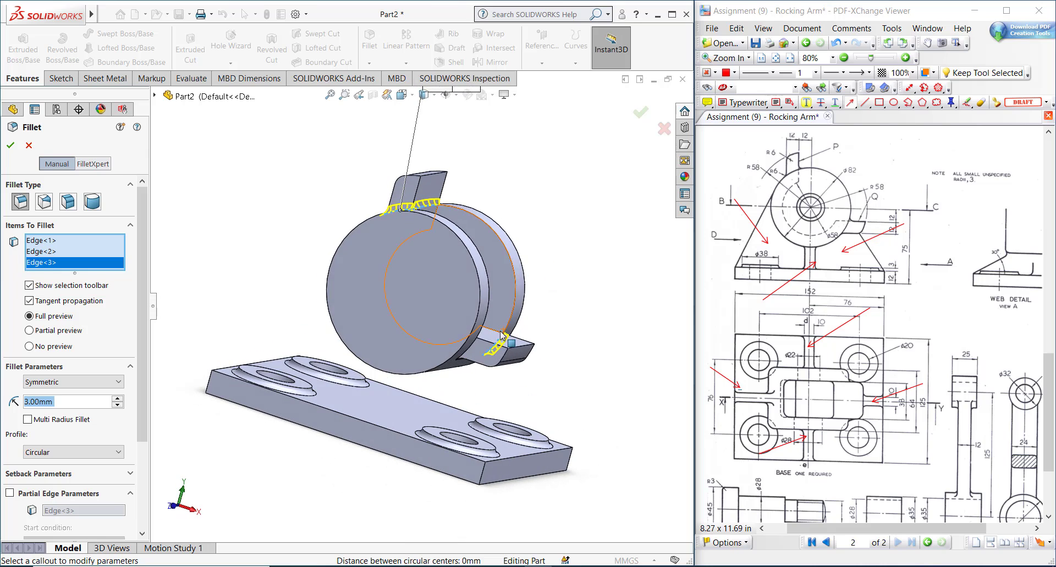
left_click(464, 356)
left_click(639, 112)
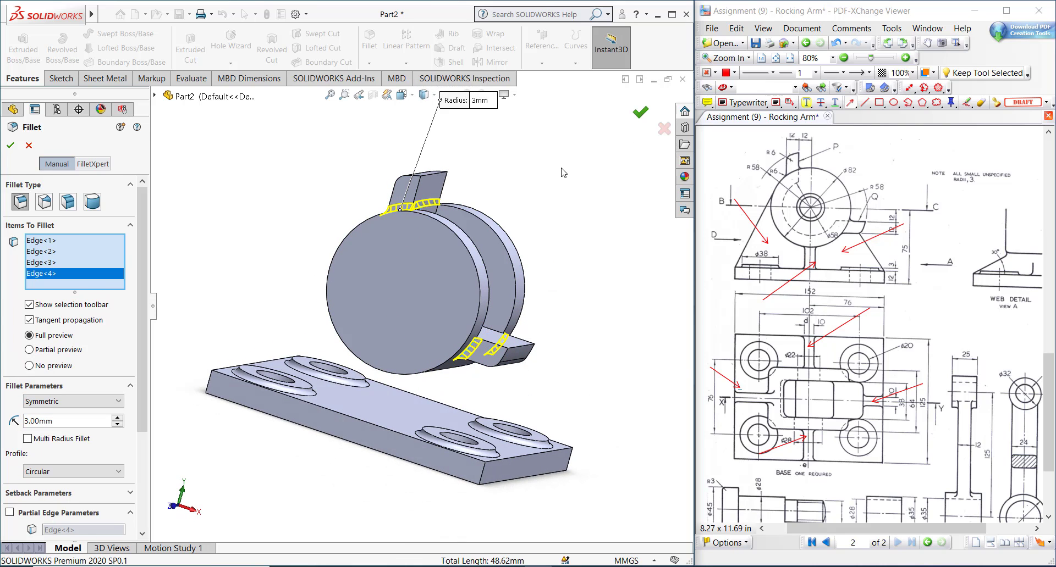
Fillet the front and rear end-face outer edges of both lugs with a 3 mm radius.
mouse_move(470, 202)
middle_mouse_down()
mouse_move(498, 219)
mouse_move(463, 210)
middle_mouse_up()
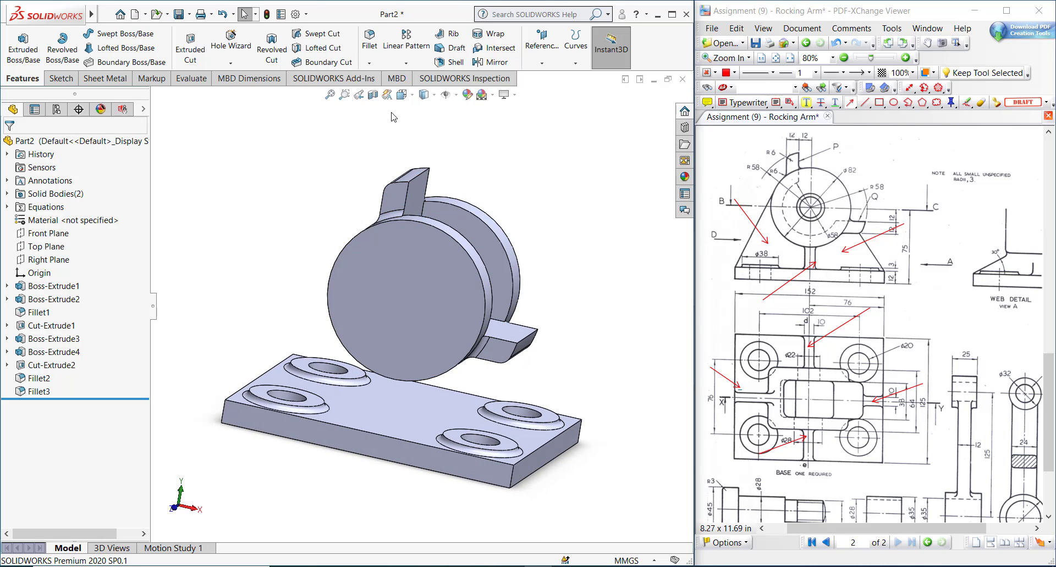
left_click(369, 36)
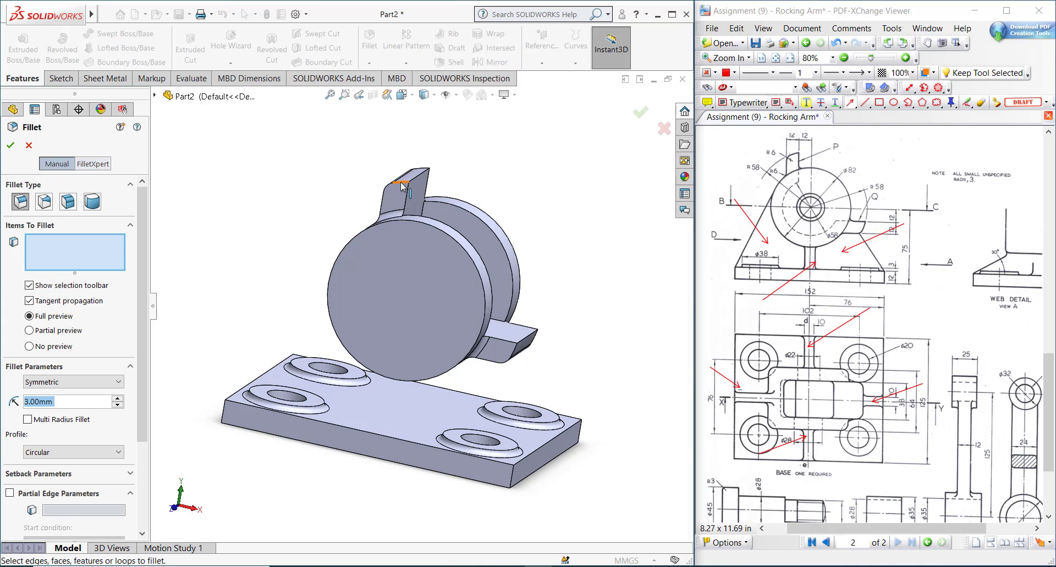
left_click(403, 187)
left_click(425, 173)
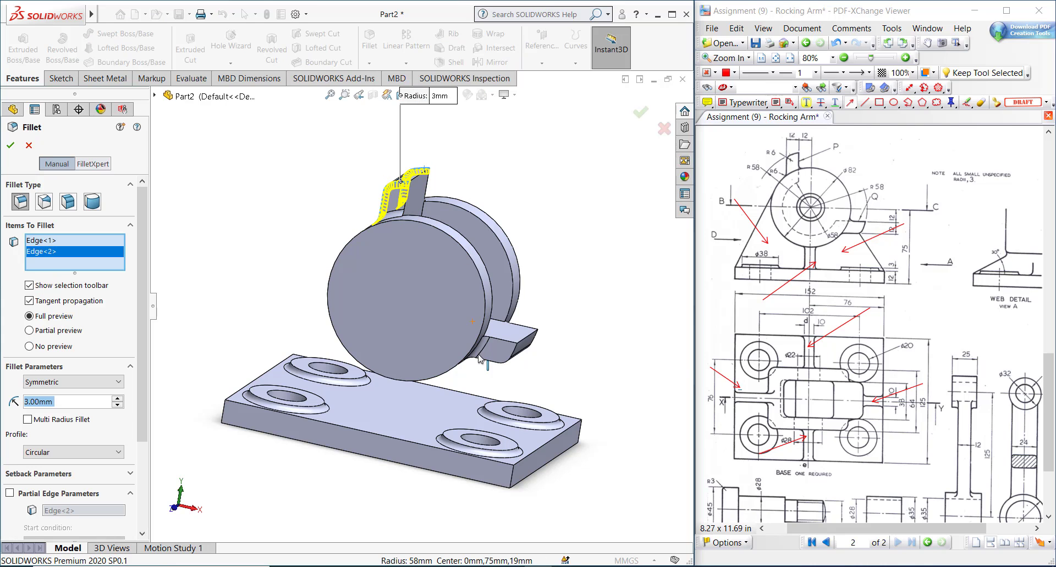
left_click(498, 363)
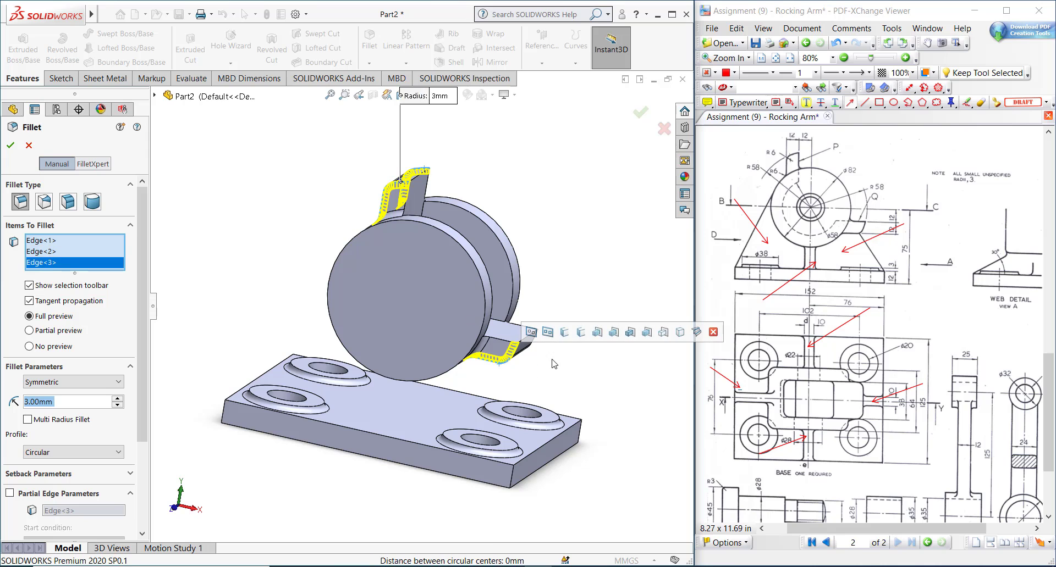
middle_click_drag(512, 366, 521, 349)
left_click(515, 332)
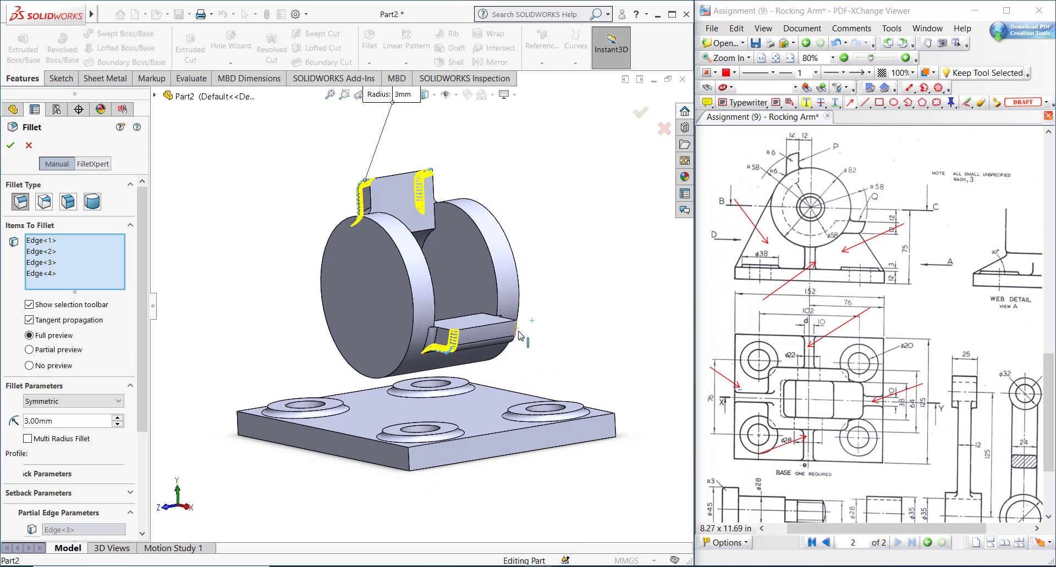
left_click(640, 112)
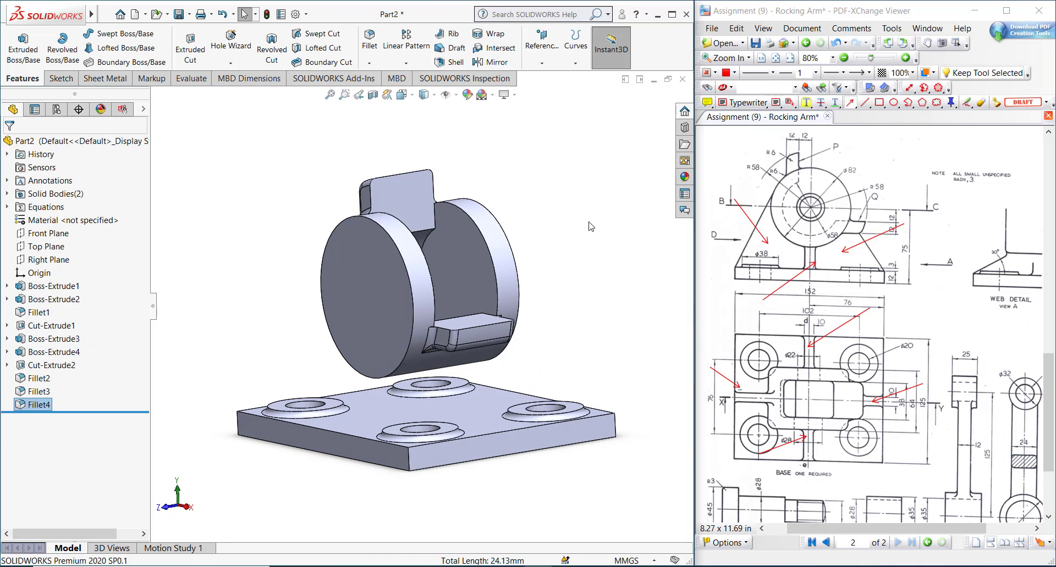
Fillet the circular outer edges of the cylinder's front and rear end faces with a 3 mm radius.
middle_click_drag(544, 224, 547, 260)
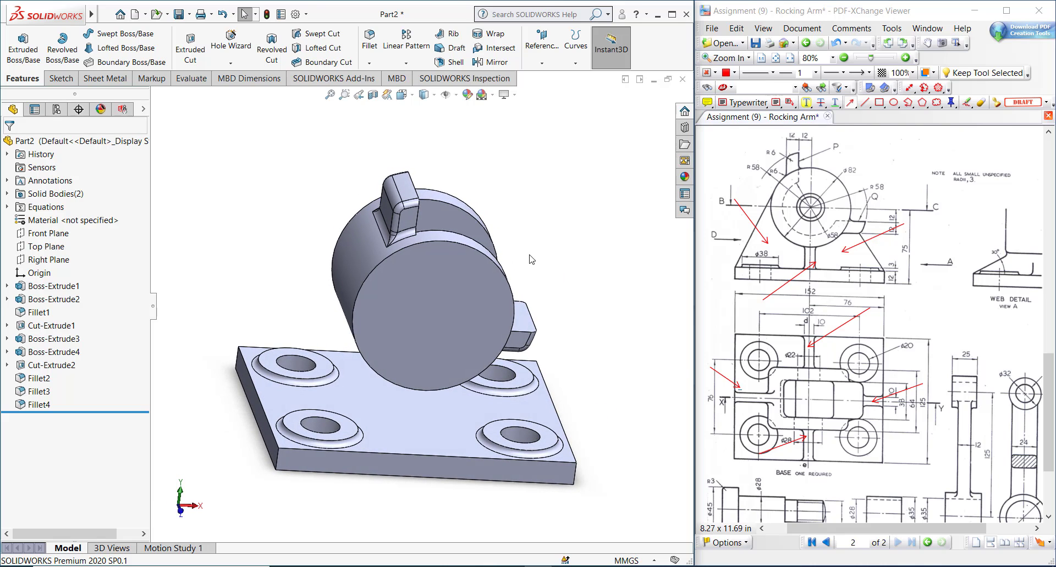
left_click(369, 39)
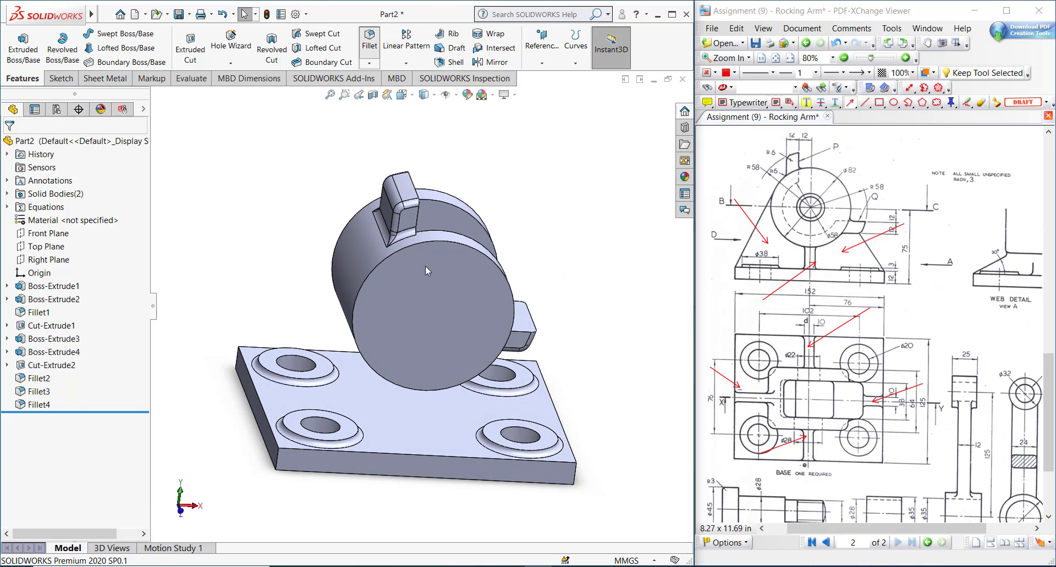
left_click(413, 245)
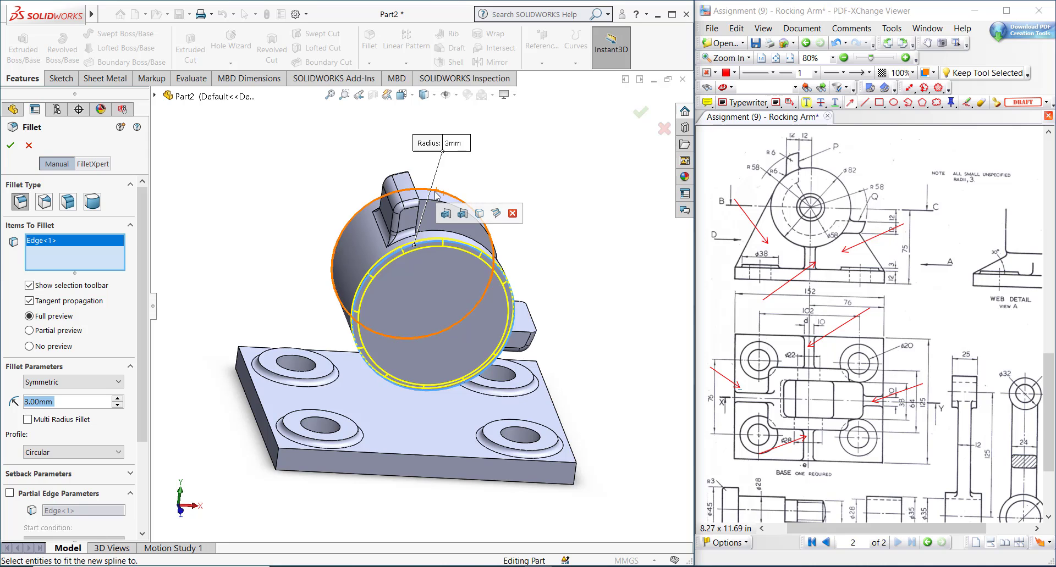
left_click(440, 193)
left_click(639, 113)
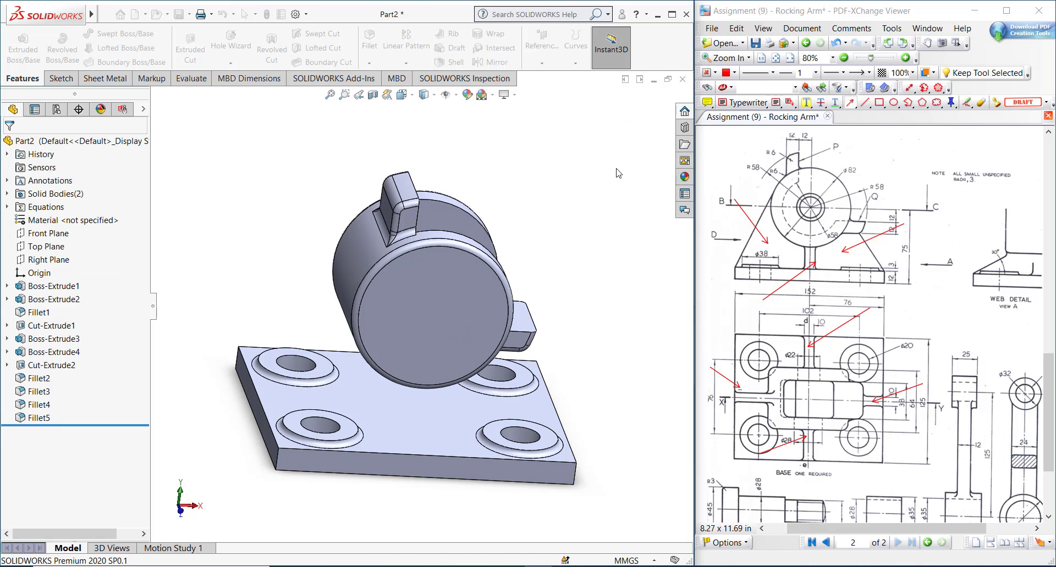
Sketch a circle about 29 mm in diameter on the cylinder's front end face, centred on the cylinder axis.
middle_click_drag(503, 247, 780, 274)
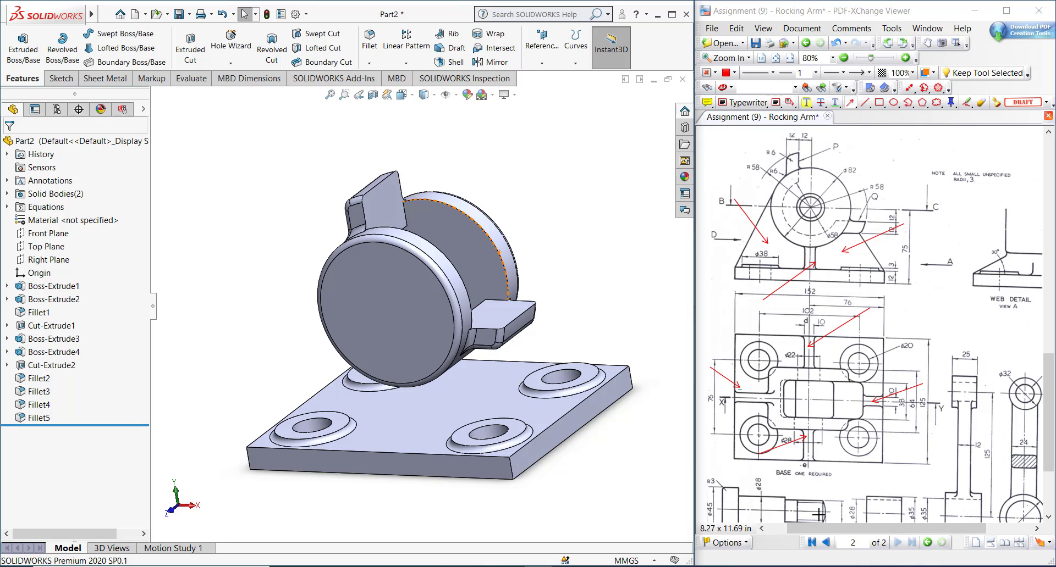
scroll(1049, 422, "down", 2)
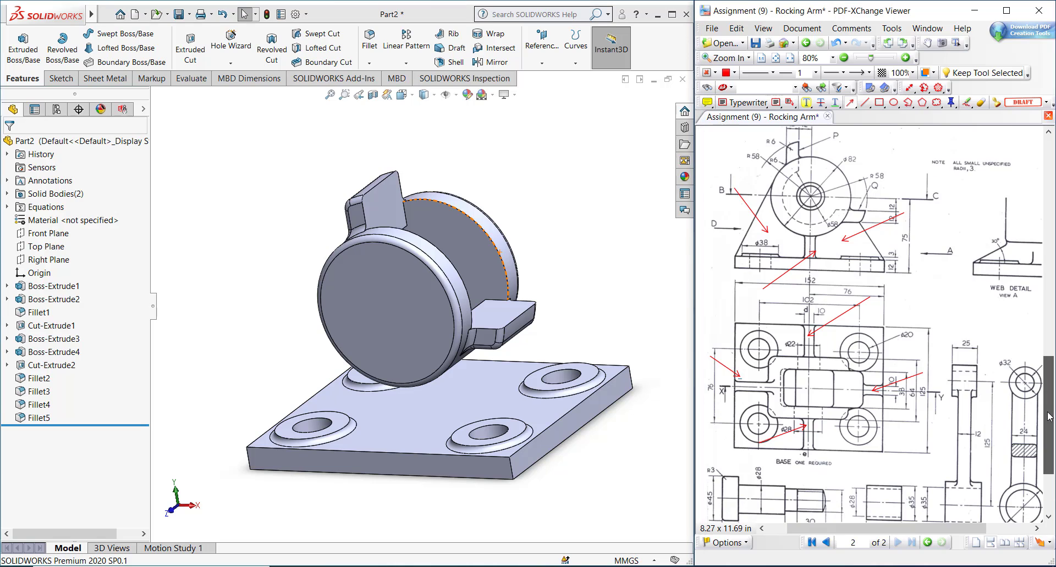
left_click_drag(1048, 422, 1050, 427)
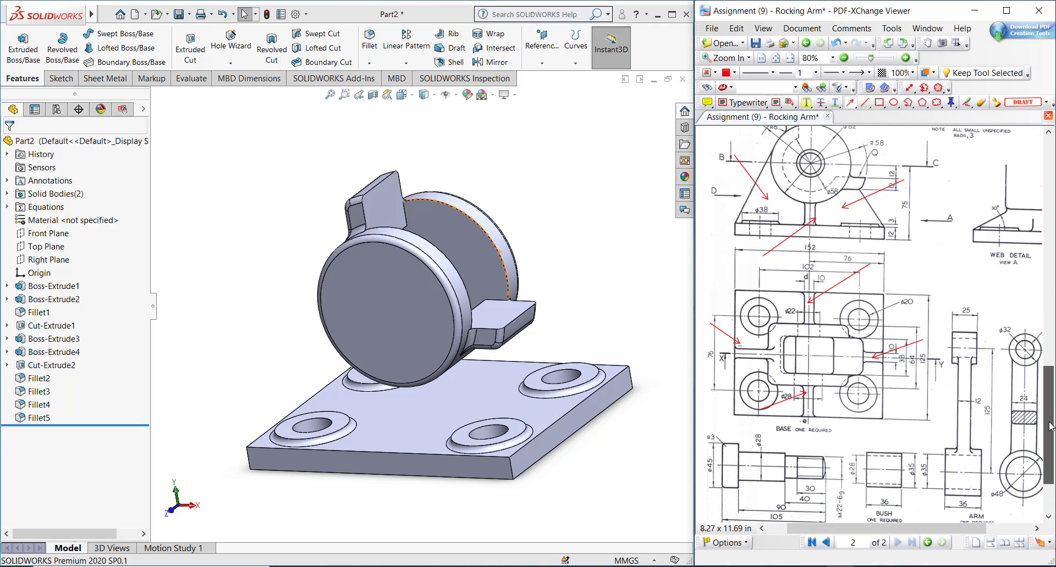
left_click_drag(1050, 426, 1051, 416)
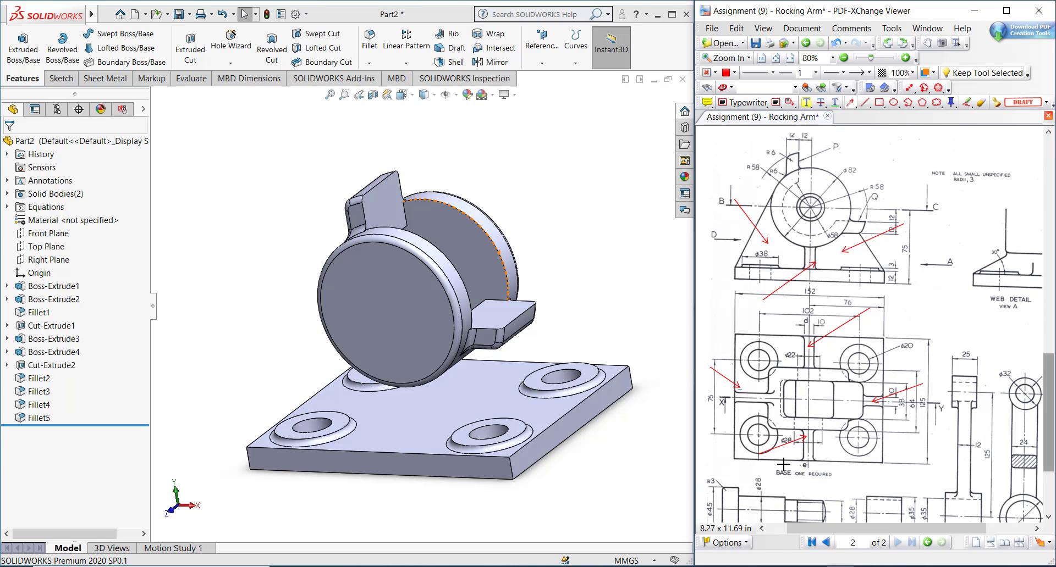
left_click(388, 285)
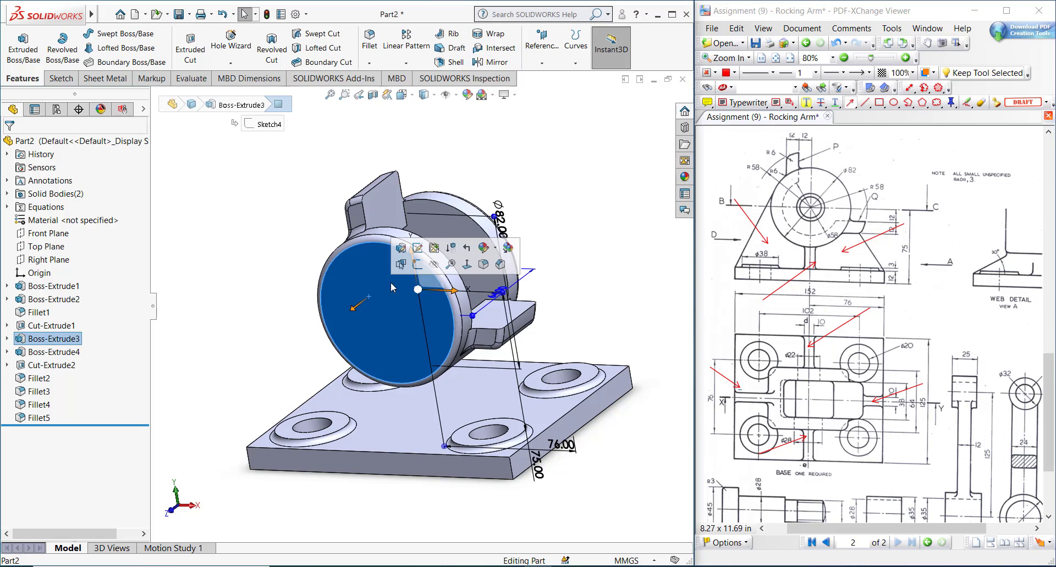
left_click(423, 267)
right_click_drag(430, 325, 388, 306)
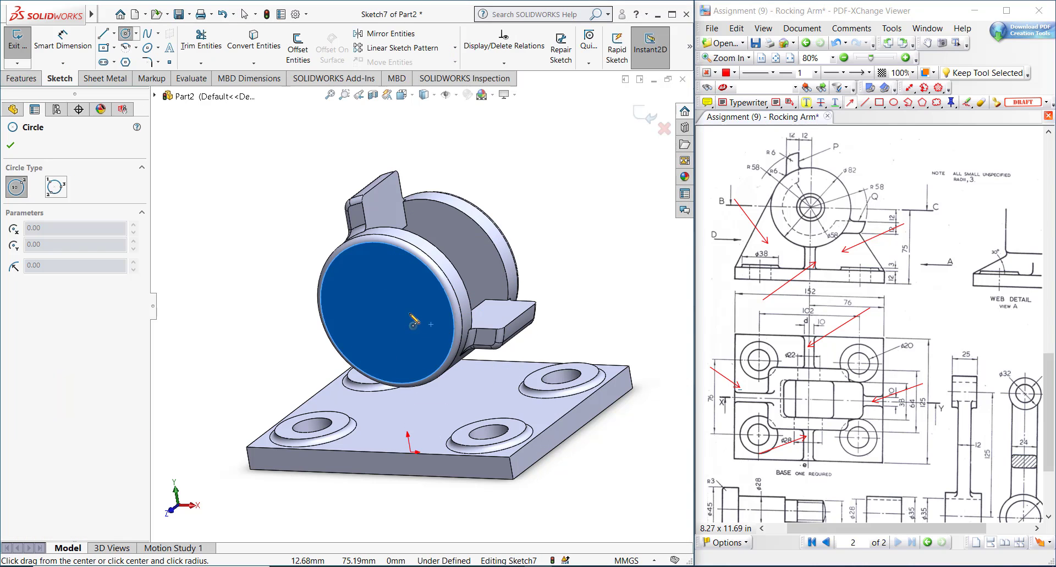
key("space")
left_click(544, 378)
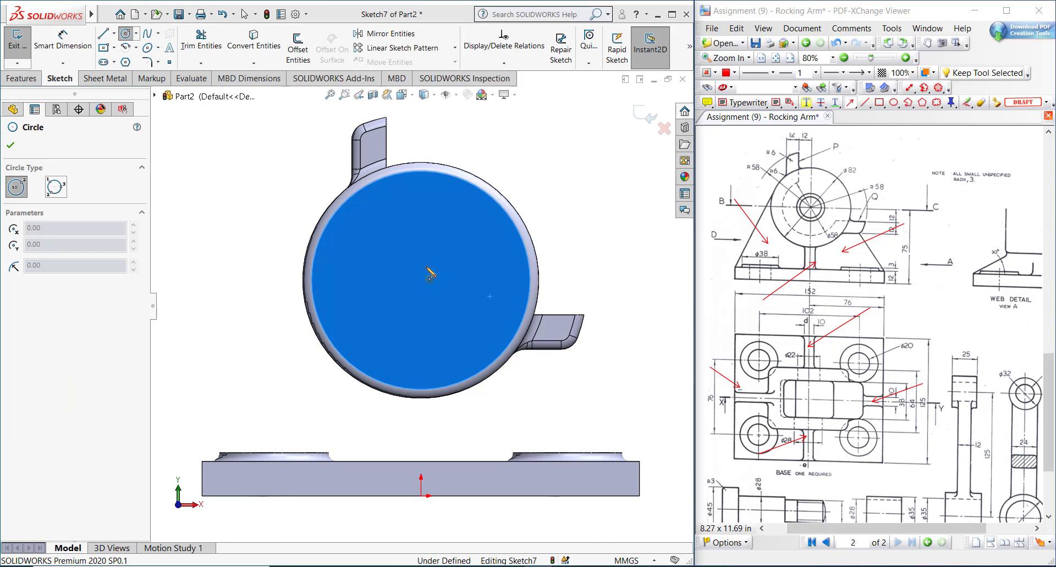
left_click(424, 281)
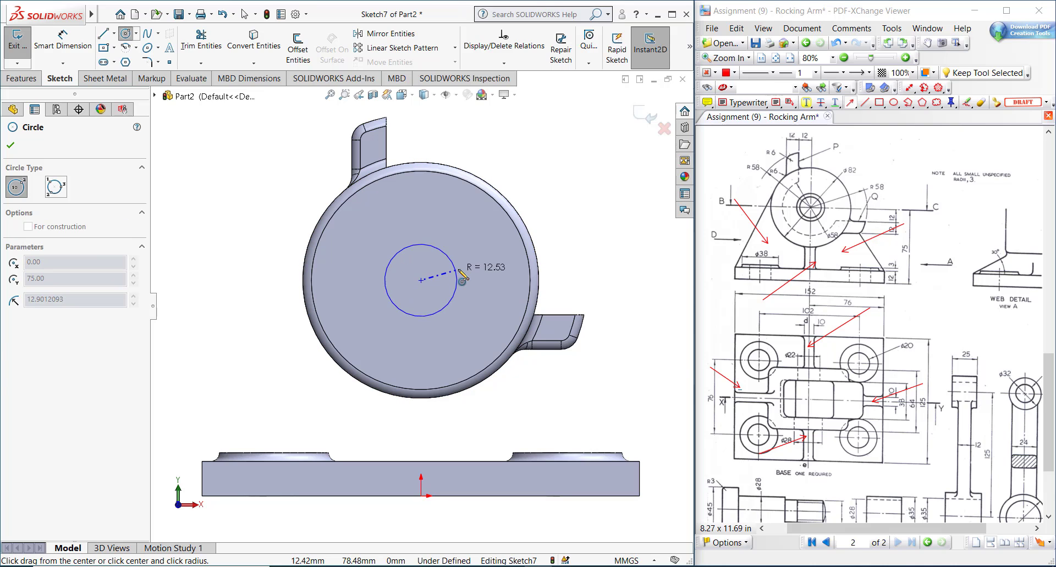
left_click(462, 273)
Dimension the circle to 28 mm in diameter and cut-extrude it Blind 38 mm through the cylinder's front wall.
right_click_drag(493, 305, 491, 280)
left_click(453, 254)
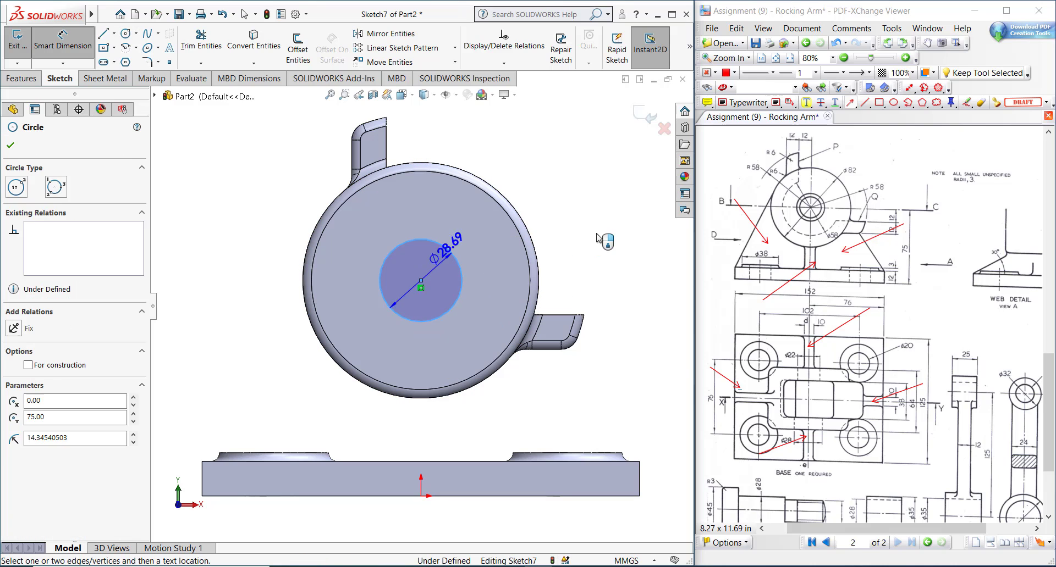
left_click(600, 237)
key("Return")
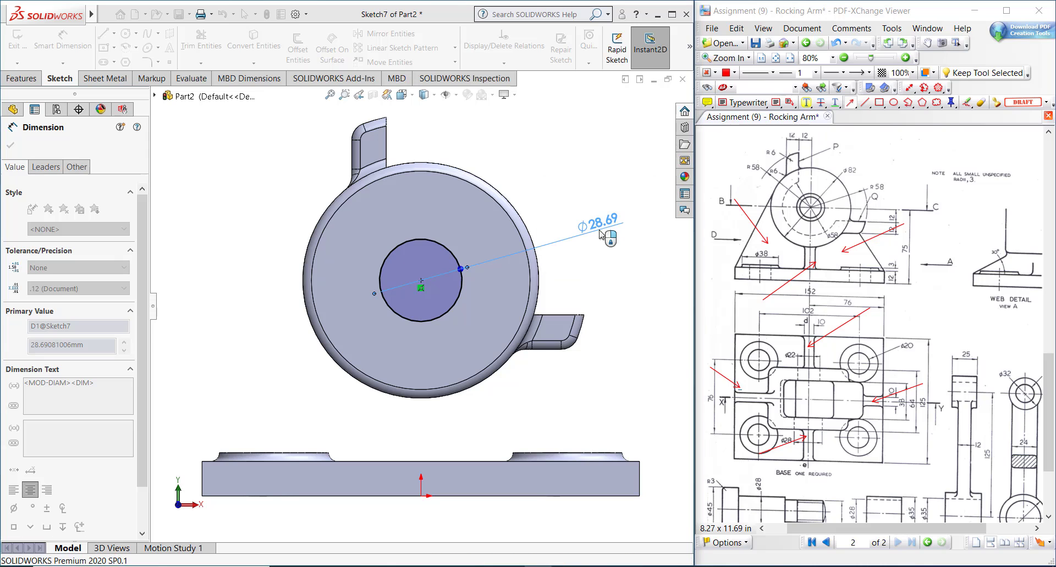
left_click(22, 79)
left_click(190, 48)
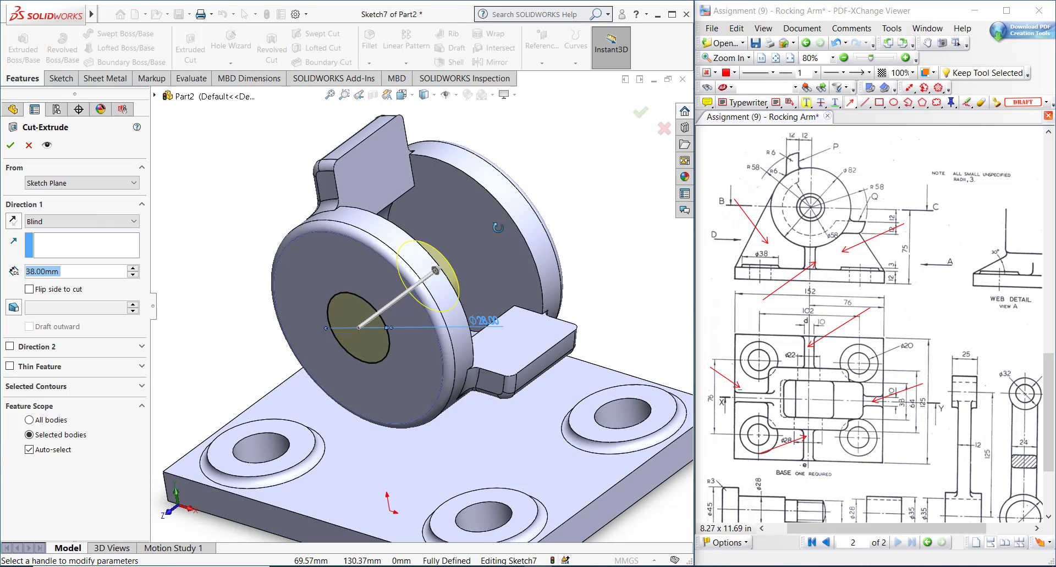
left_click(11, 147)
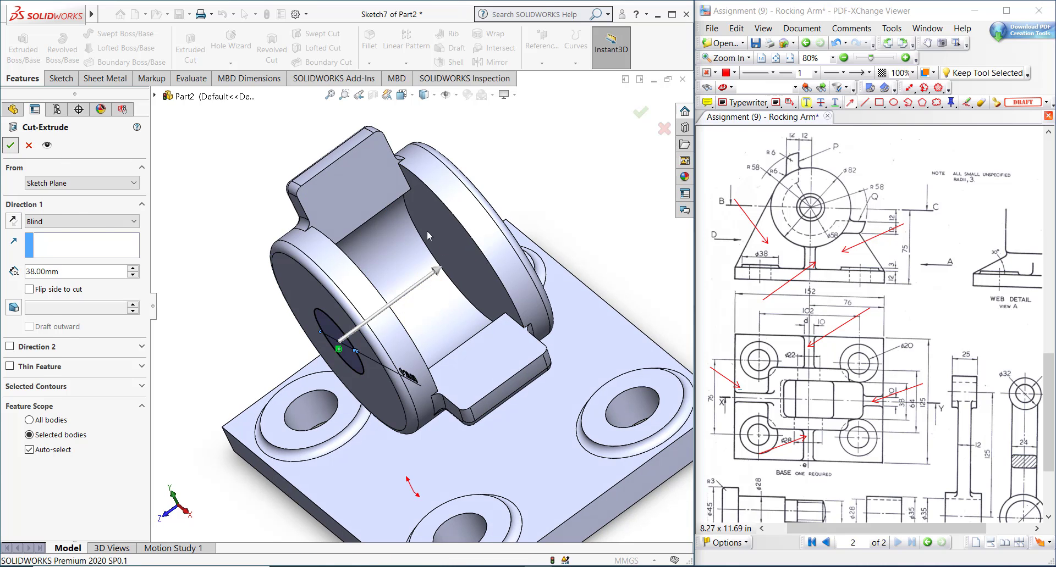
Sketch a circle about 25 mm in diameter on the inner face of the cylinder's rear wall, concentric with the front hole.
left_click(443, 238)
left_click(493, 206)
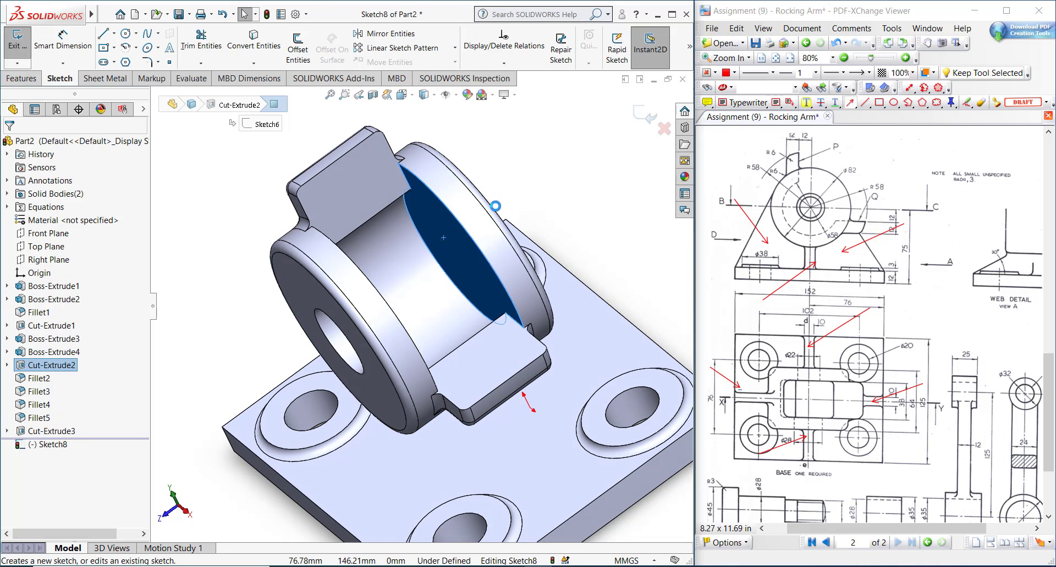
left_click(628, 284)
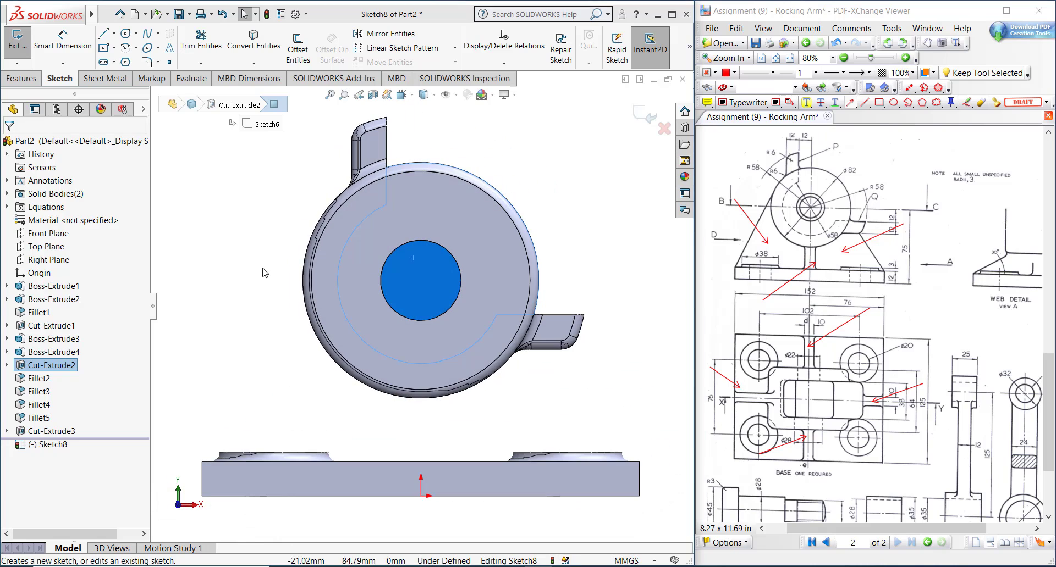
key("c")
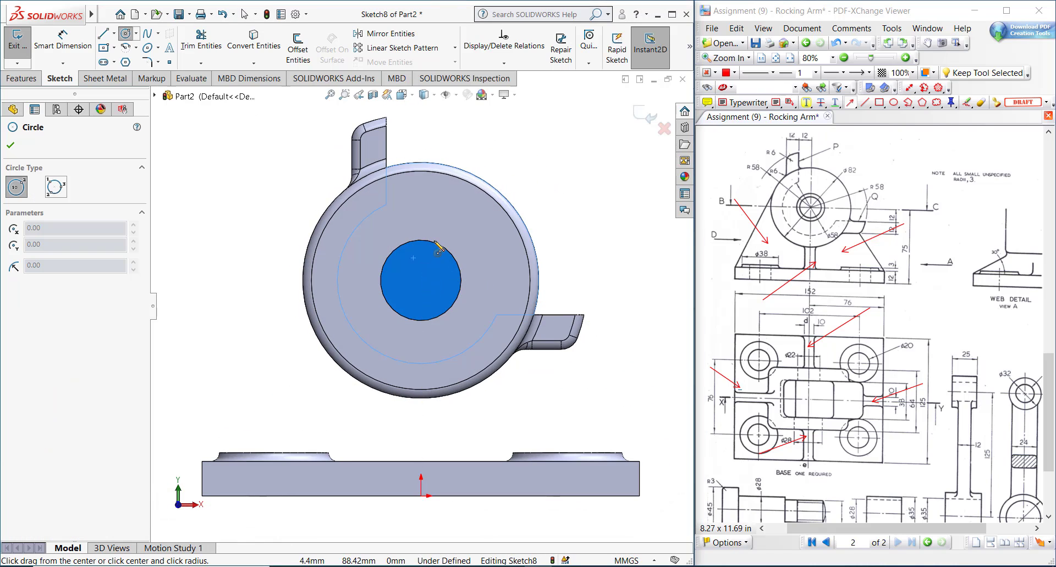
left_click(422, 281)
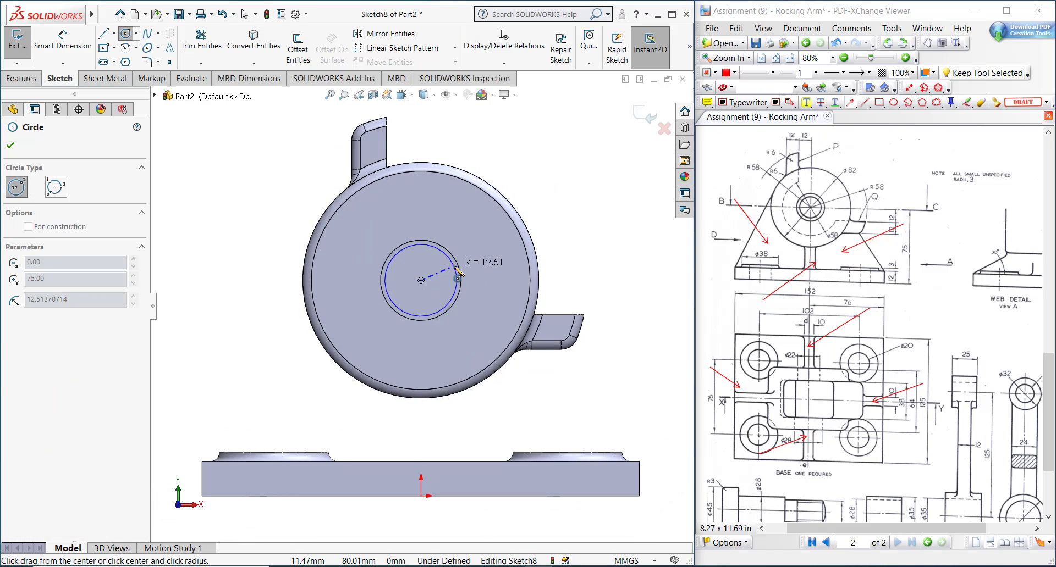
left_click(429, 246)
Dimension the rear-wall circle to 22 mm in diameter and cut-extrude it Blind 38 mm through the wall.
key("d")
left_click(434, 244)
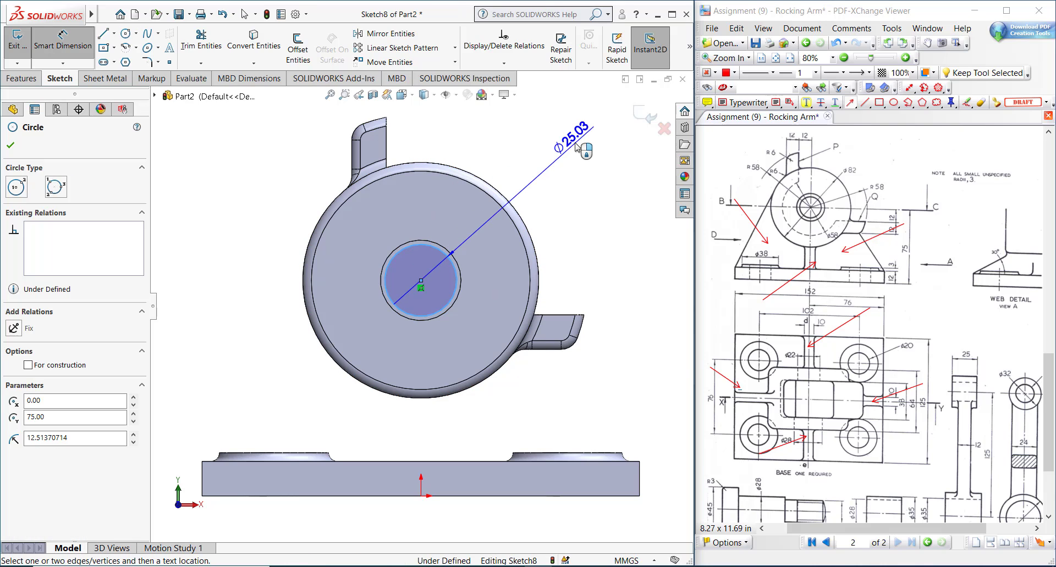
left_click(578, 149)
type("22")
key("Return")
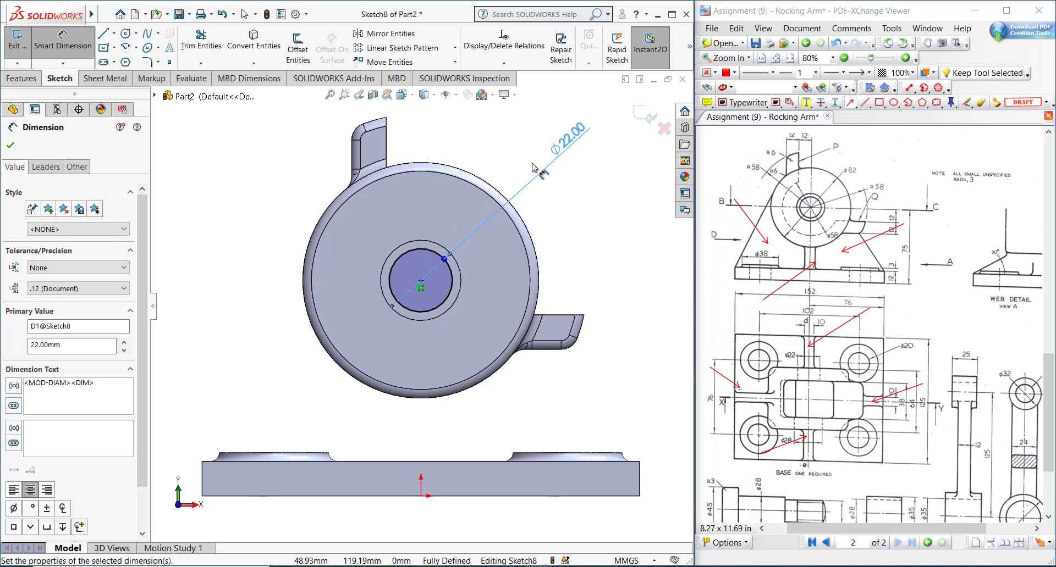
left_click(16, 78)
left_click(194, 55)
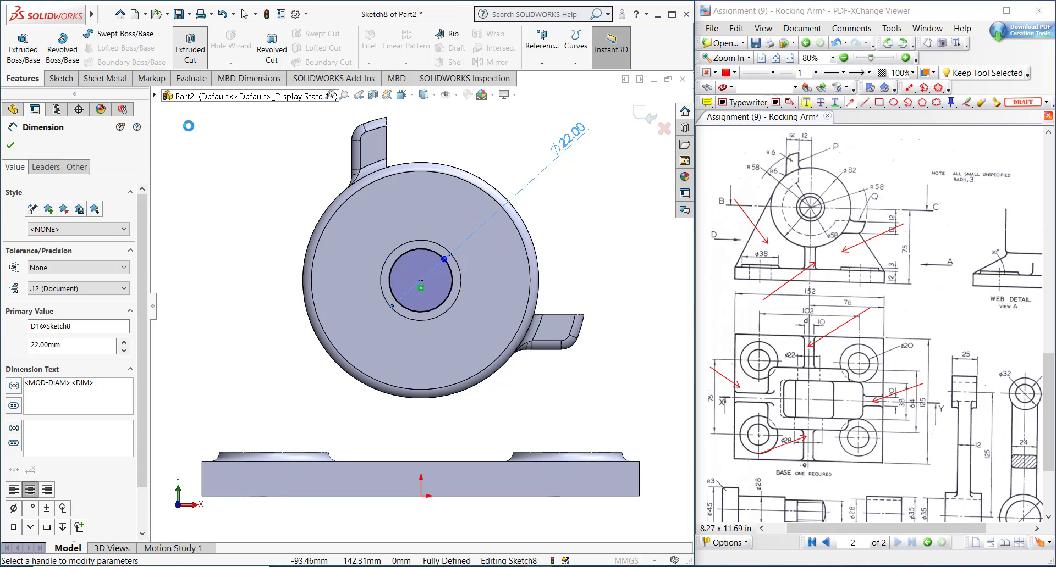
left_click(10, 146)
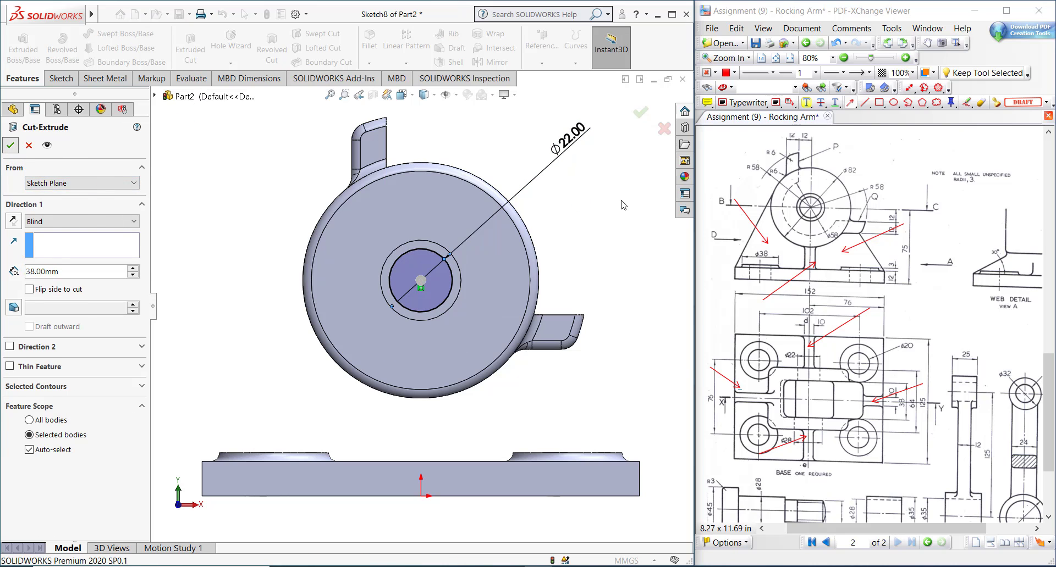
Start a sketch on the Front Plane and draw a line about 47 mm long from the base plate's upper right corner to the lower lug's rounded corner.
middle_click_drag(571, 194, 513, 247)
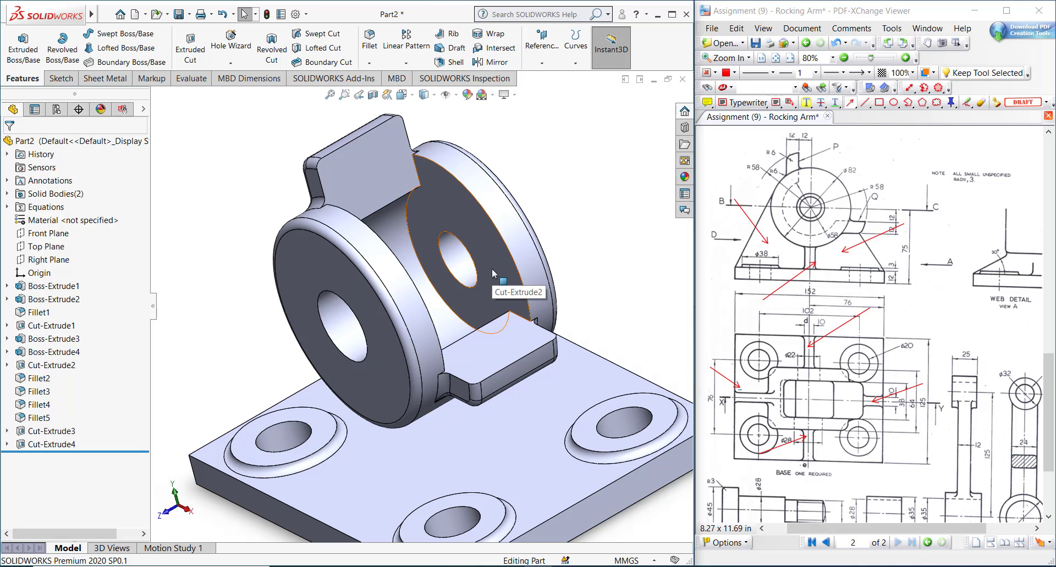
left_click(474, 241)
middle_click_drag(474, 241, 539, 268)
scroll(513, 336, "up", 2)
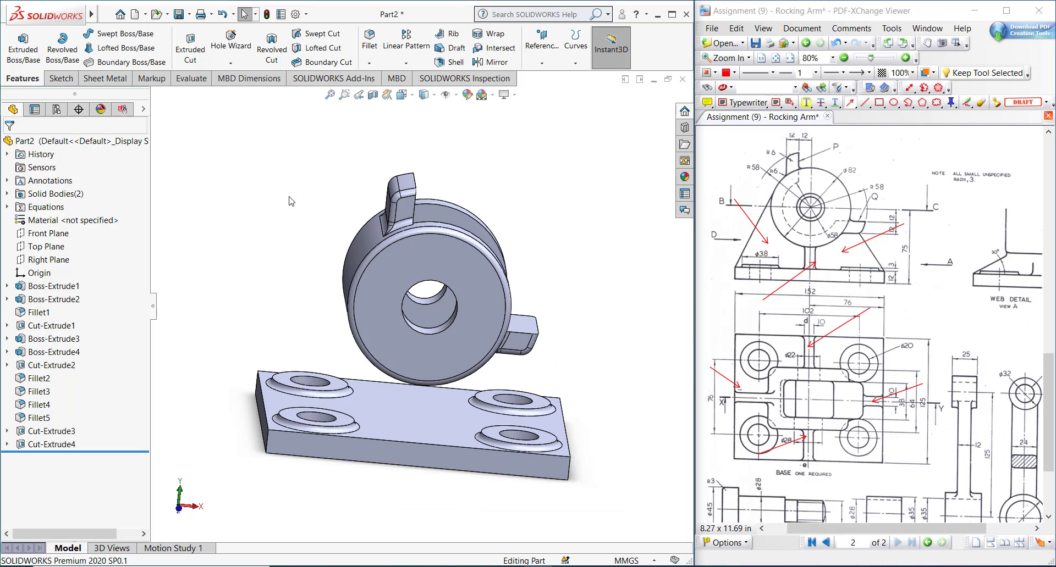
left_click(44, 233)
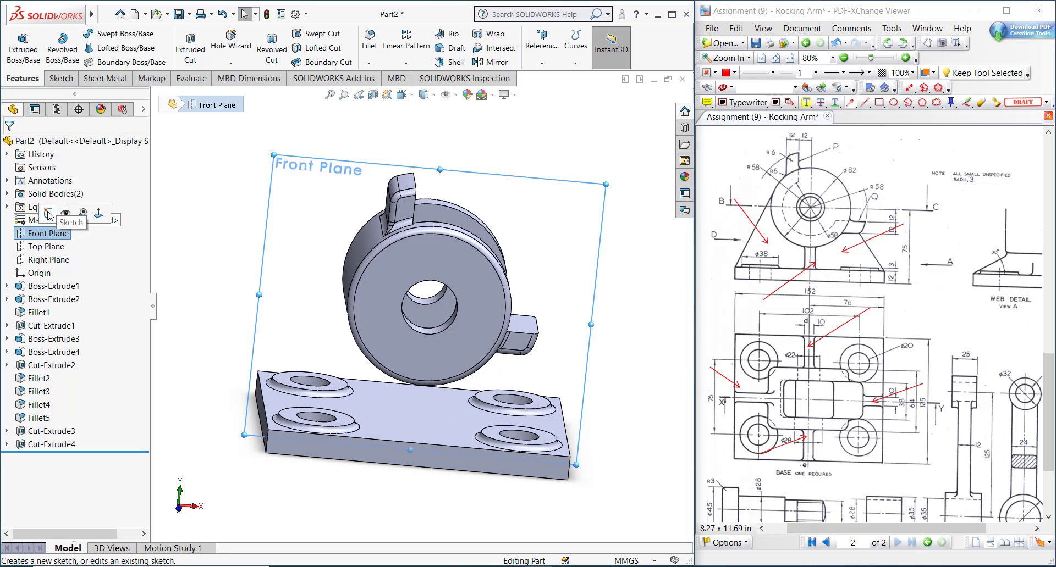
left_click(49, 214)
key("space")
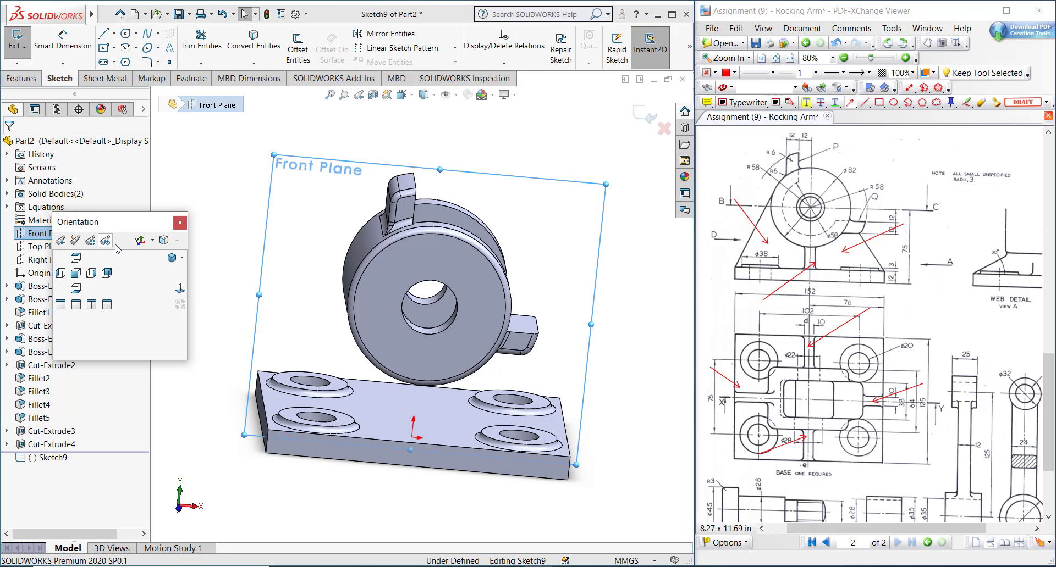
left_click(180, 289)
key("l")
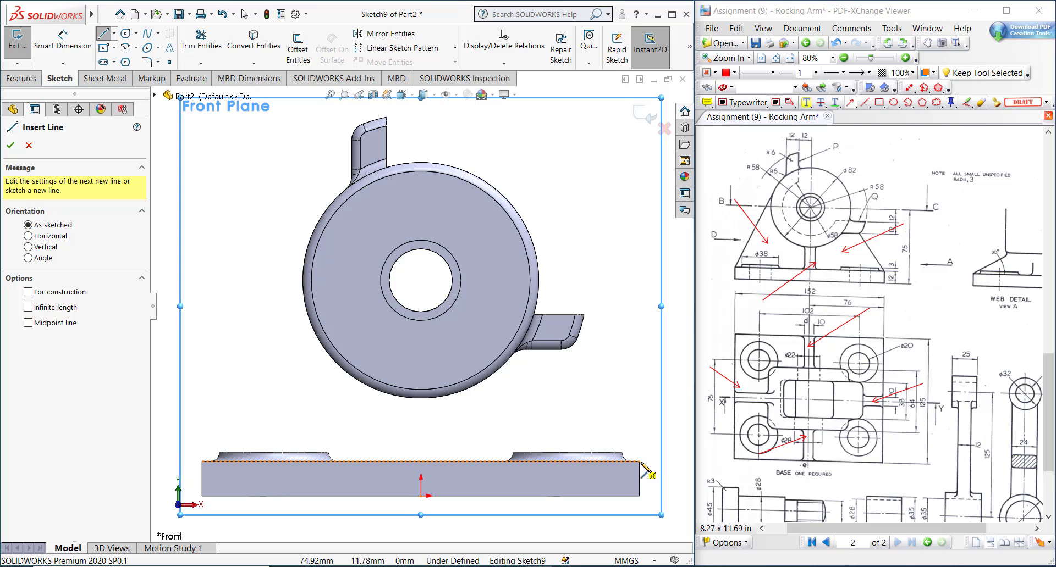
left_click(639, 462)
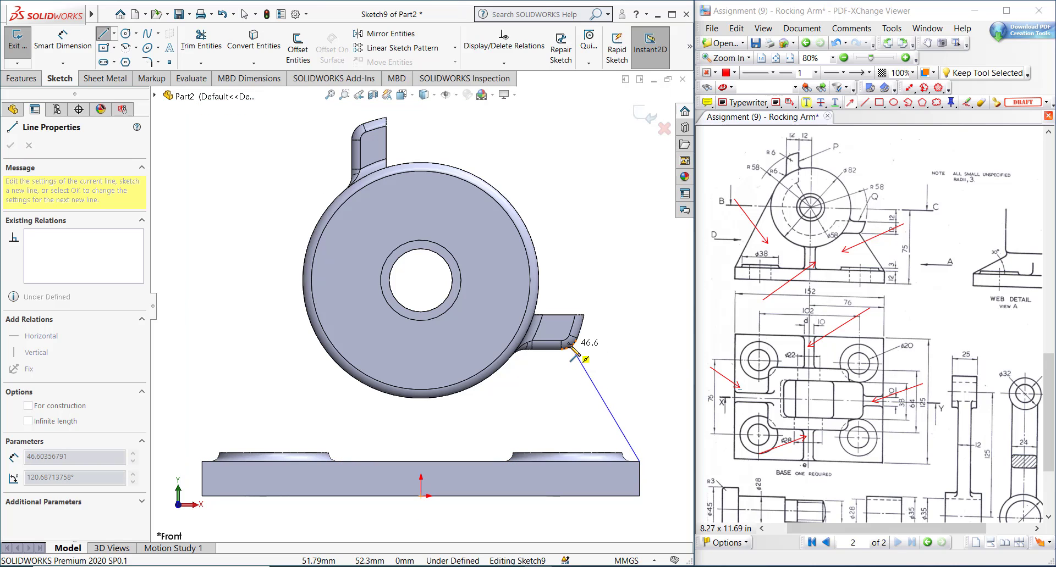
left_click(571, 341)
key("Escape")
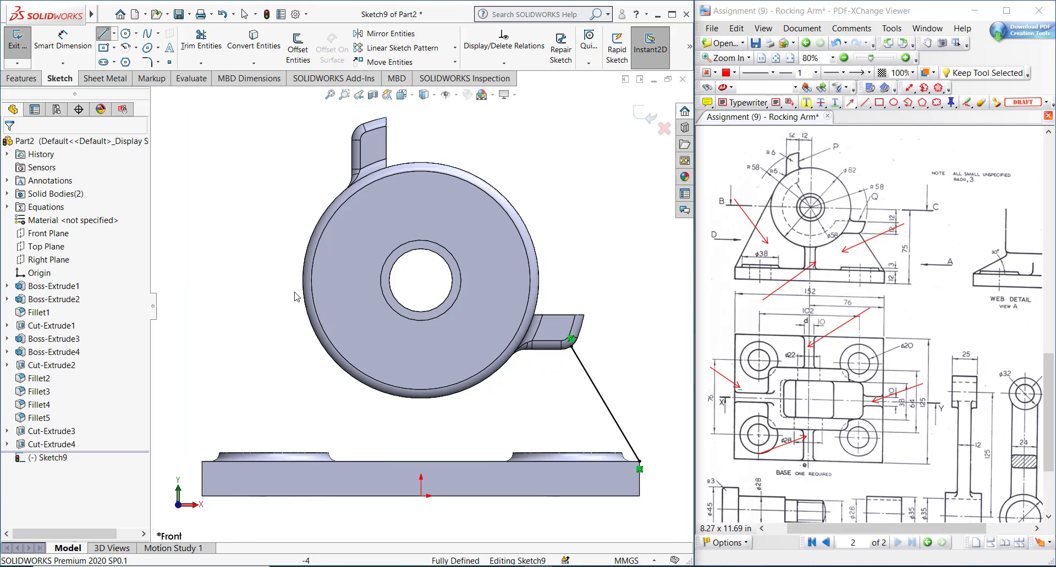
Sketch a line about 91 mm long from the base plate's upper left corner to the cylinder's outer edge.
key("l")
left_click(202, 462)
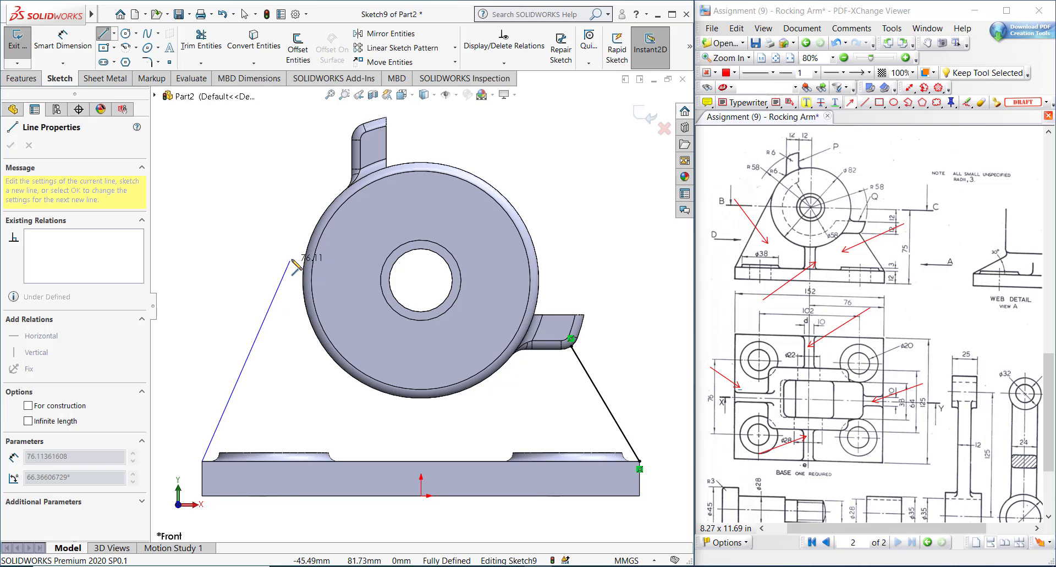
left_click(317, 225)
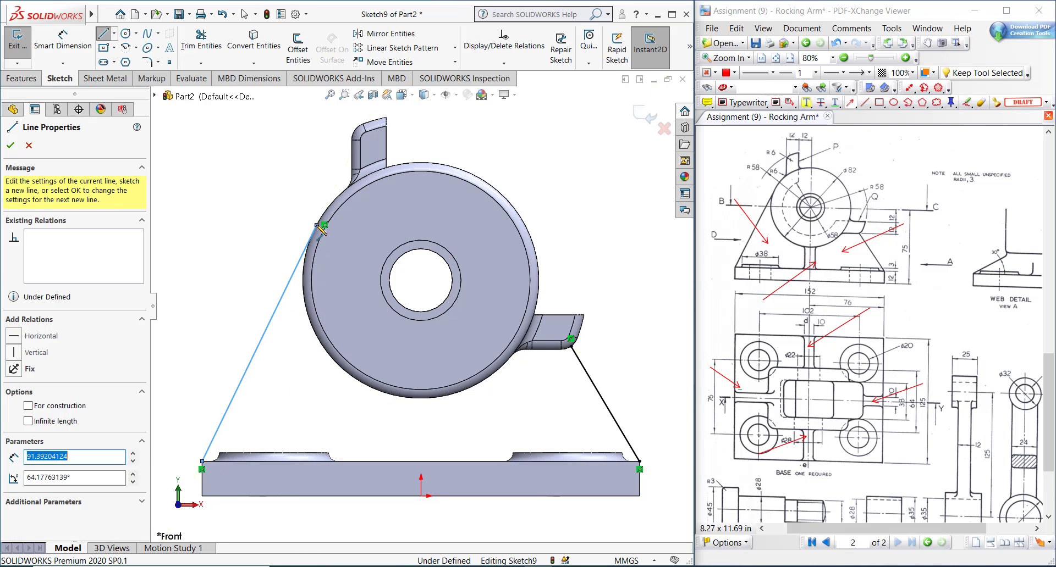
key("Escape")
Convert the cylinder's outer circular edge into the sketch and make the left line tangent to it.
left_click(336, 222)
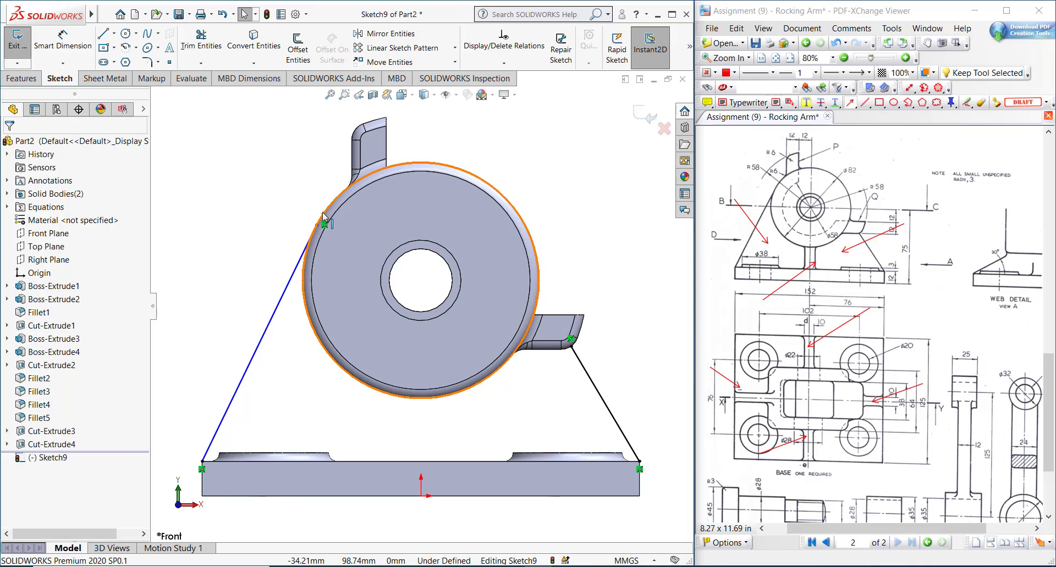
left_click(254, 44)
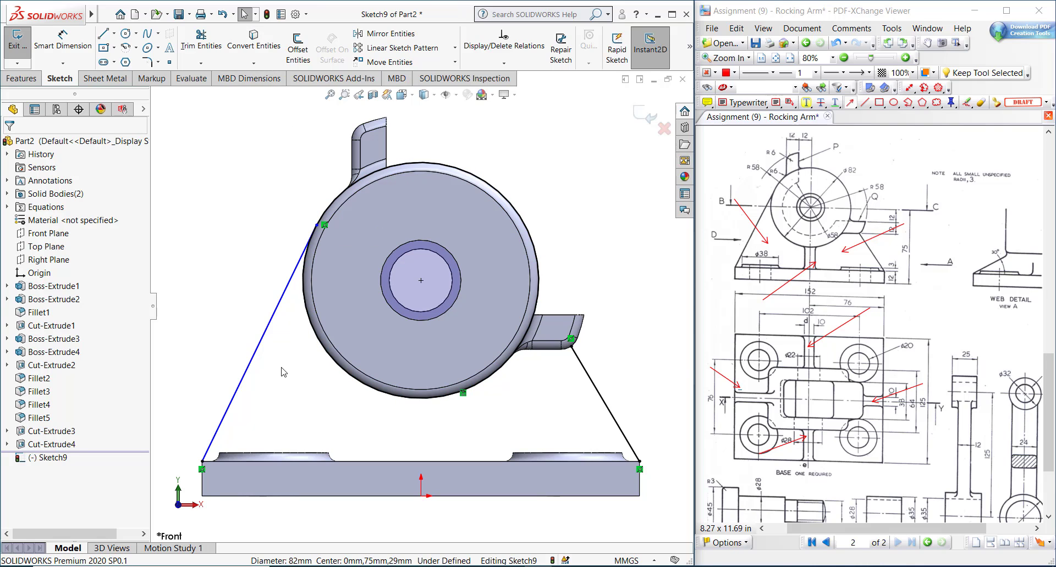
left_click(274, 316)
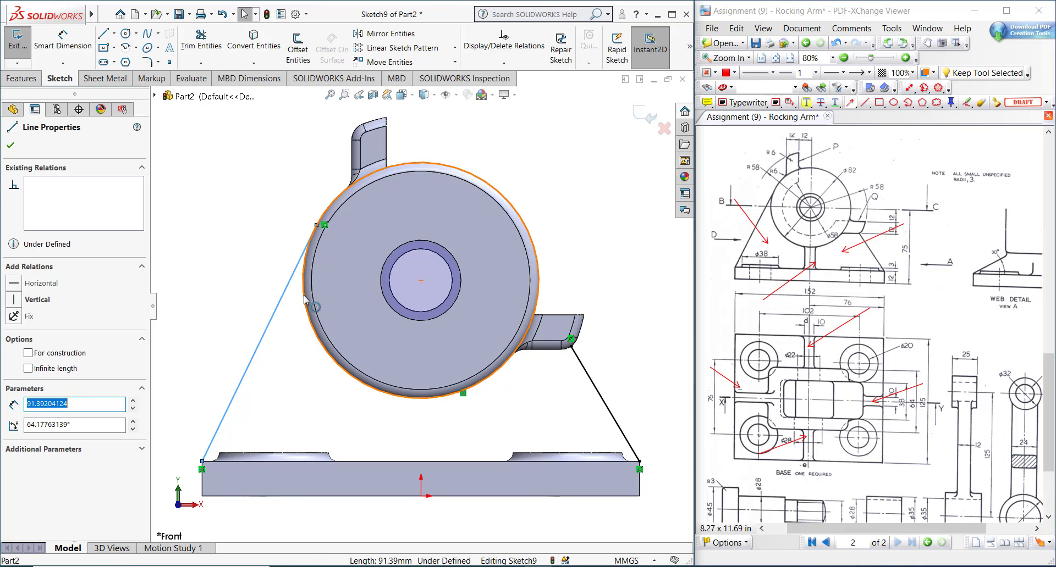
left_click(305, 308, "ctrl")
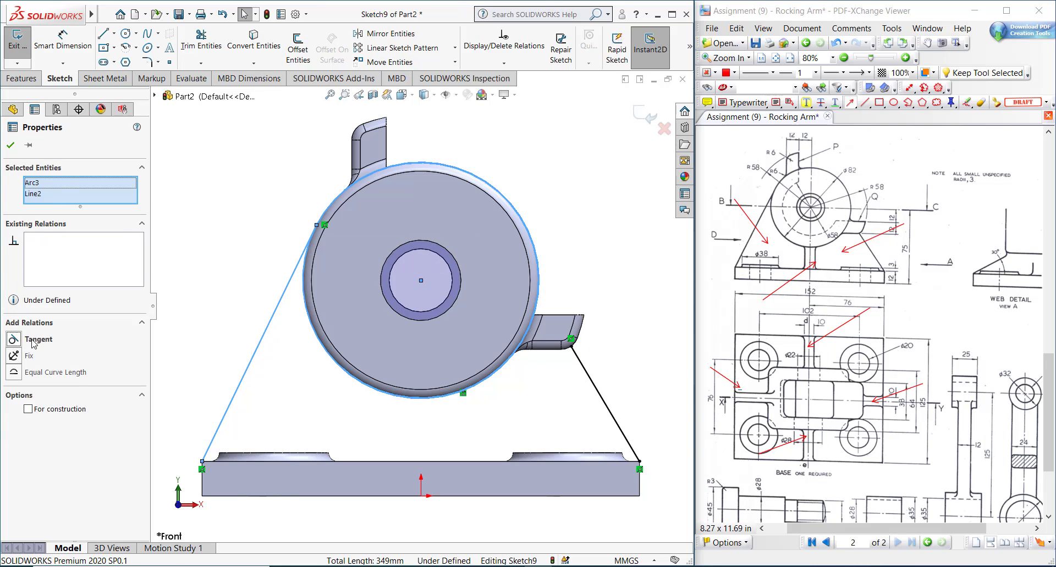
left_click(33, 340)
left_click(316, 395)
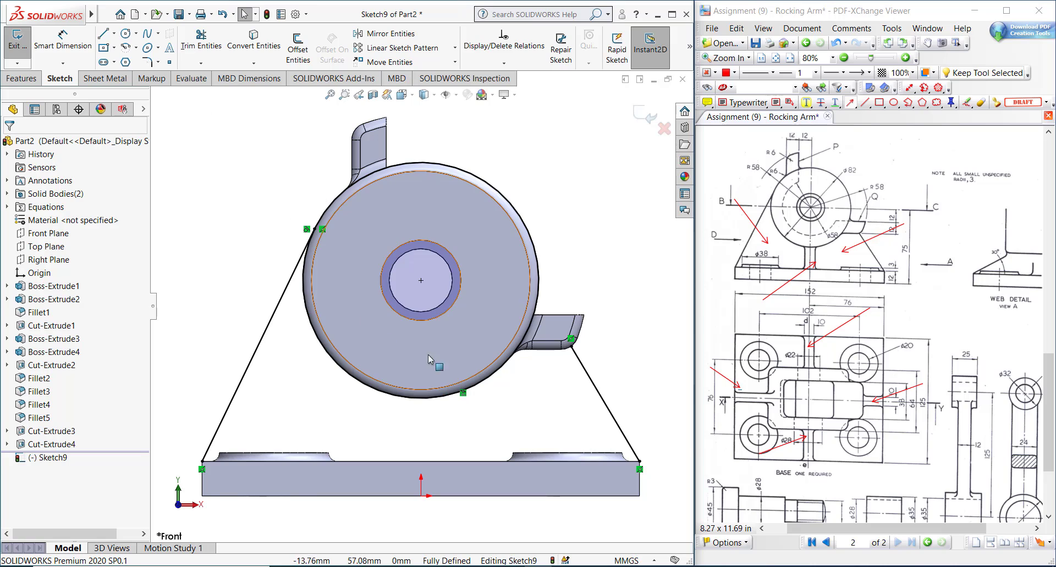
Convert the lower lug's underside edges, including its fillet arcs, into the web sketch.
left_click(523, 354)
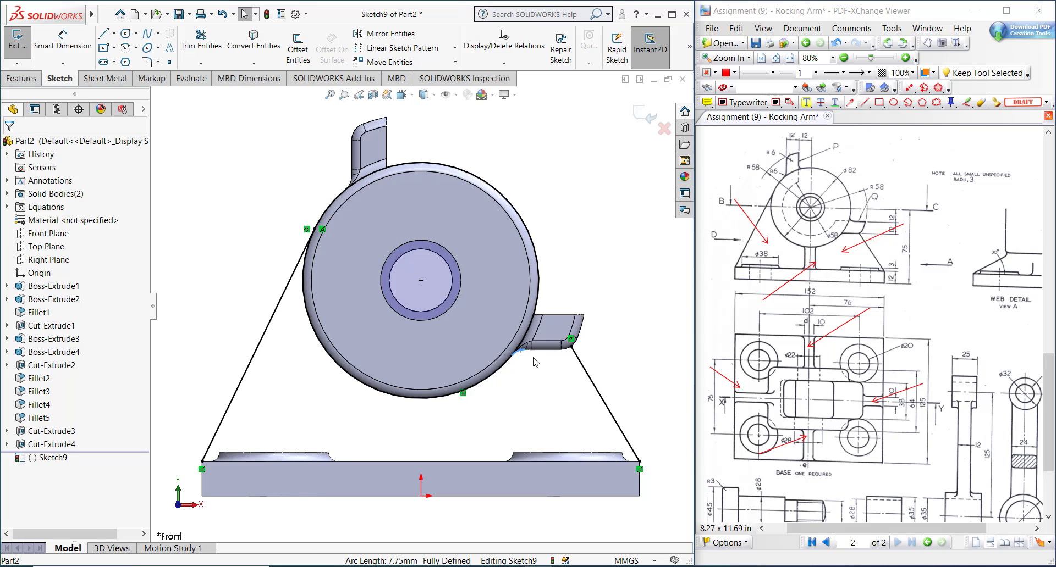
left_click(570, 352, "ctrl")
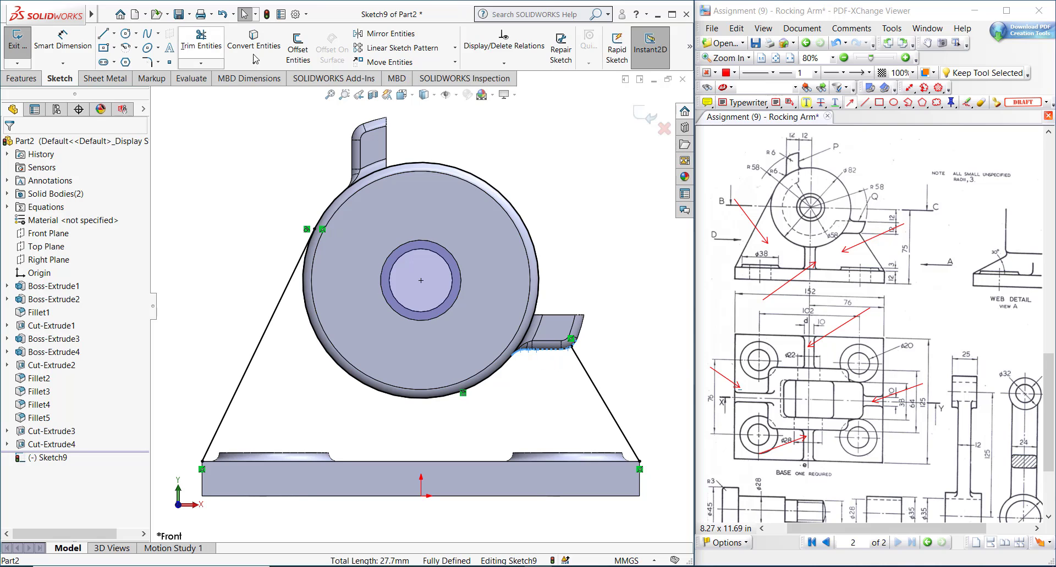
scroll(512, 412, "down", 2)
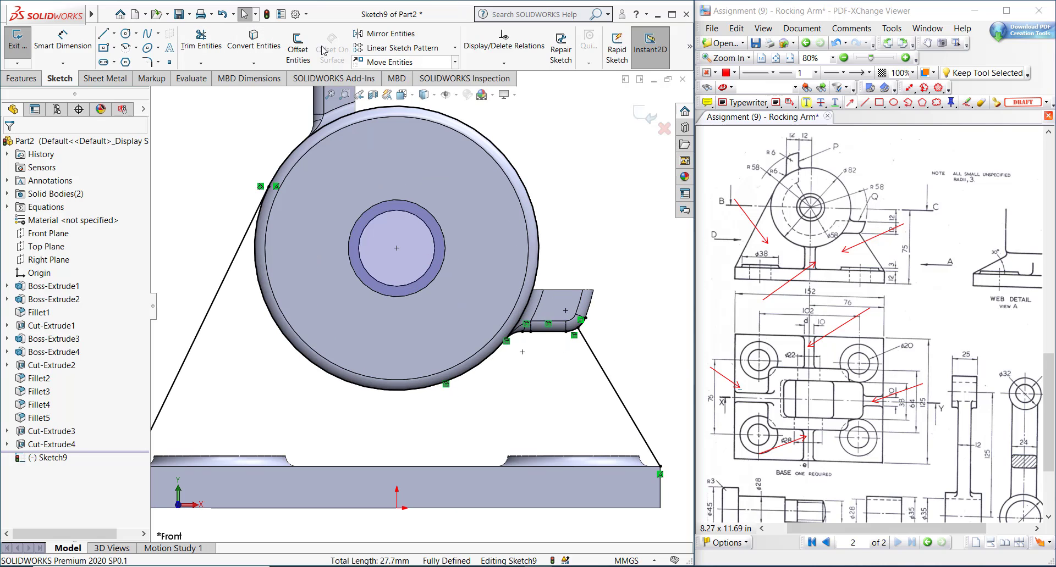
Trim to closest the excess lug corner arc and upper part of the converted circle, leaving one continuous web profile.
left_click(201, 41)
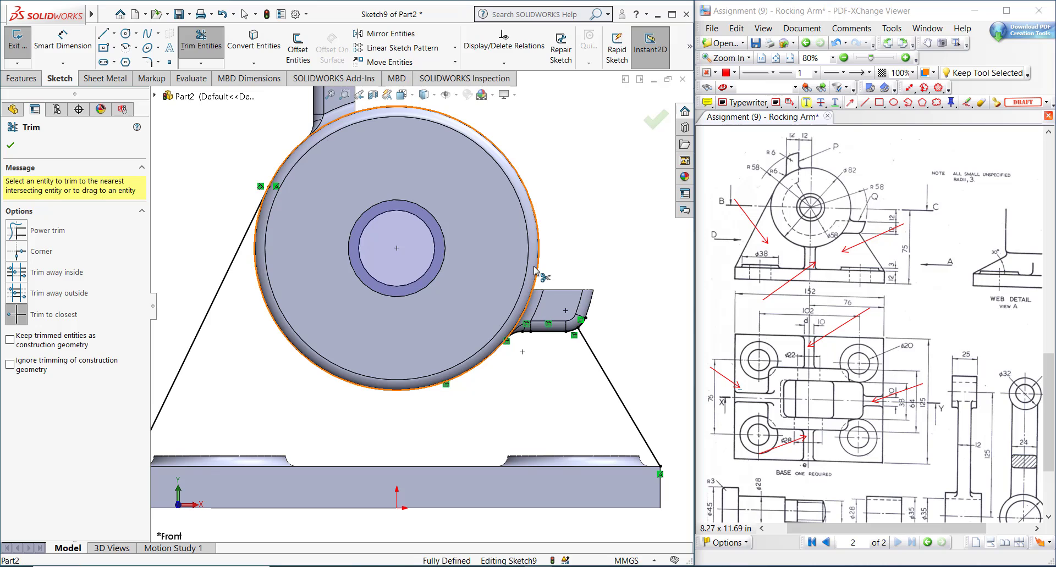
left_click(583, 325)
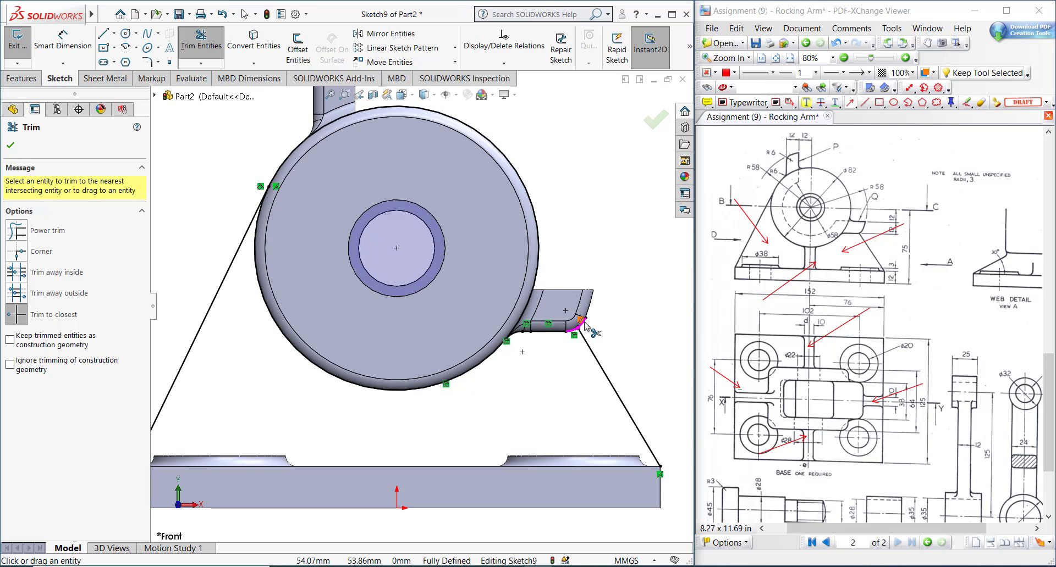
left_click(327, 129)
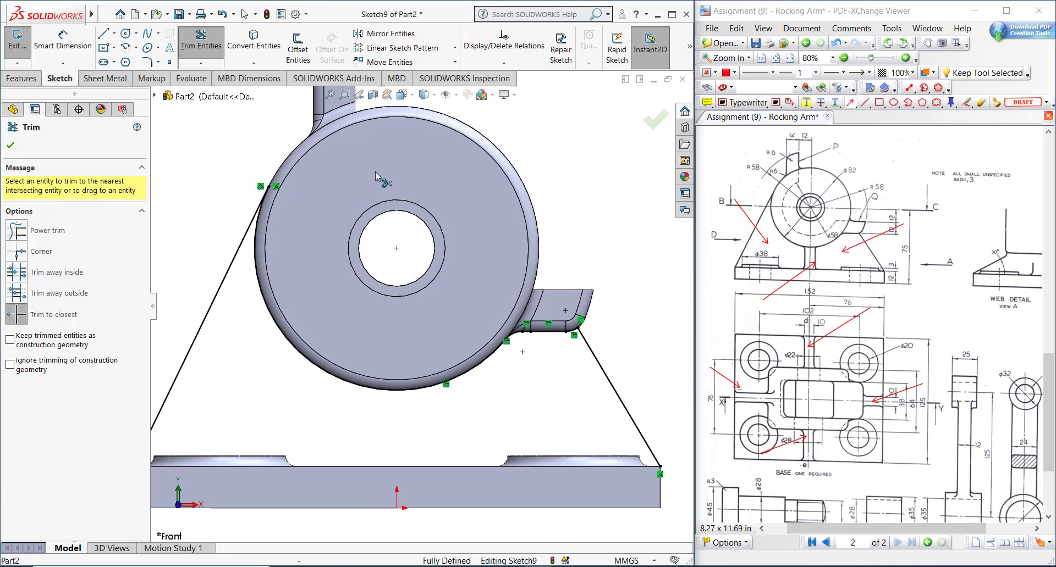
key("Escape")
Create a 10 mm thick rib from the web profile, both sides of the sketch, with the base plate as the selected body.
key("f")
mouse_move(566, 212)
middle_mouse_down()
mouse_move(520, 250)
mouse_move(510, 319)
middle_mouse_up()
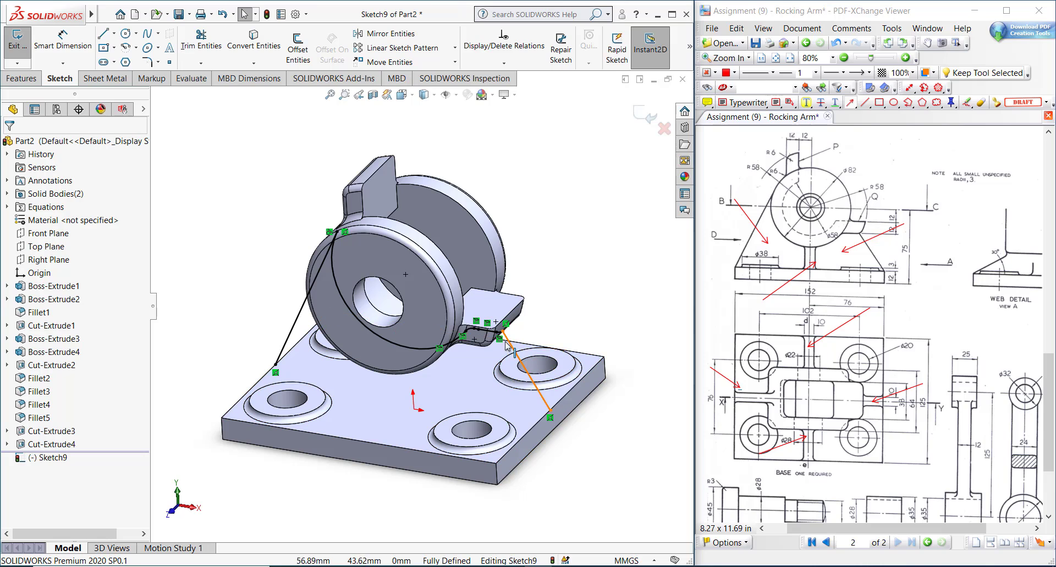
left_click(332, 234)
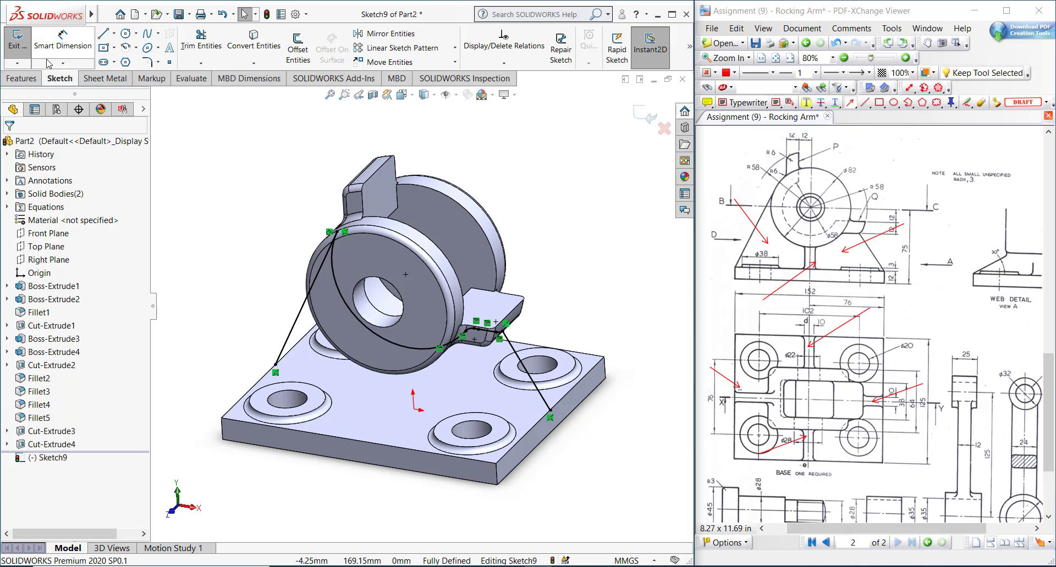
left_click(40, 79)
left_click(462, 37)
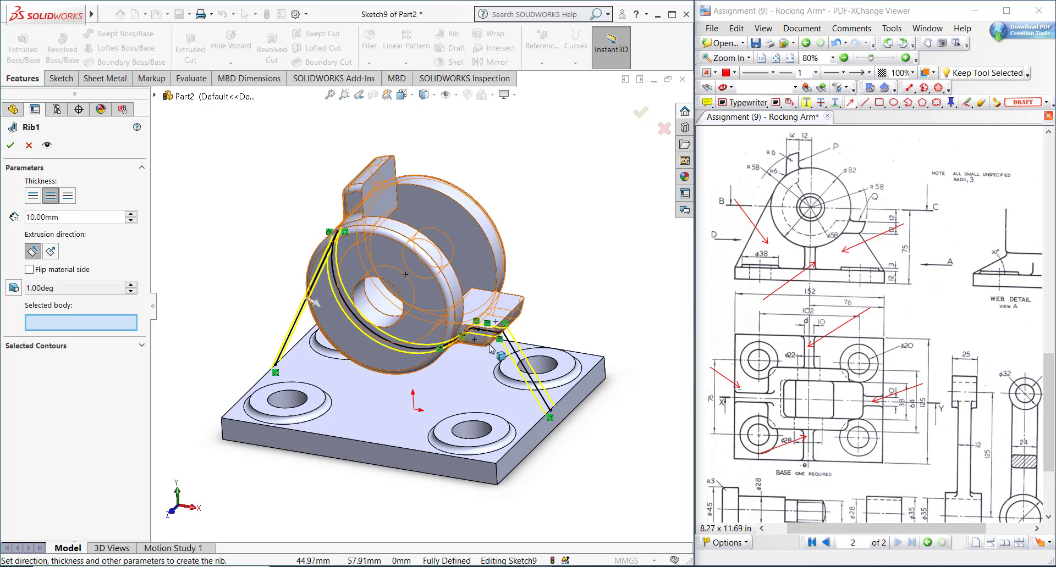
middle_click_drag(405, 325, 385, 379)
left_click(384, 381)
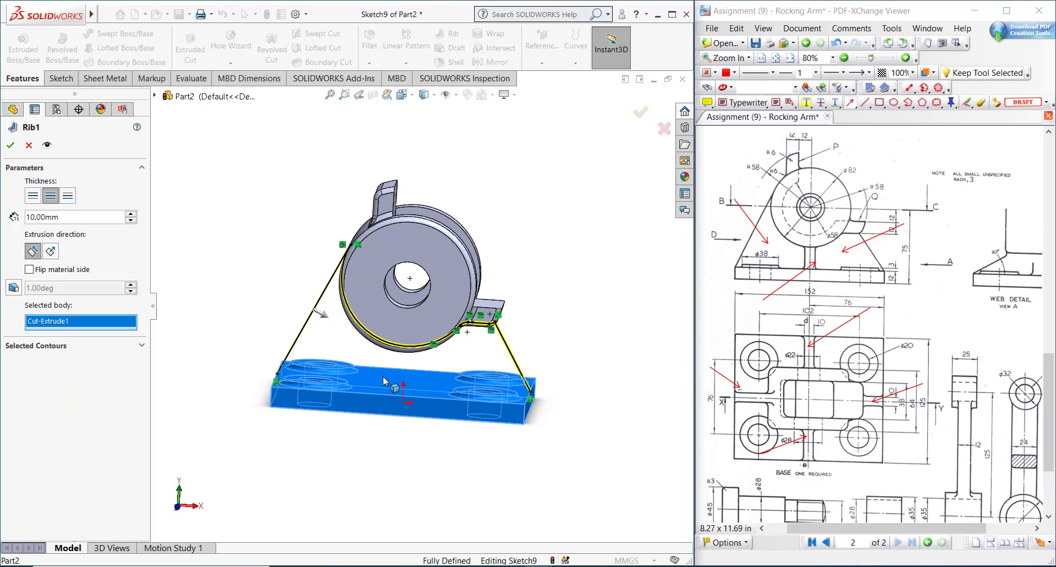
left_click(640, 113)
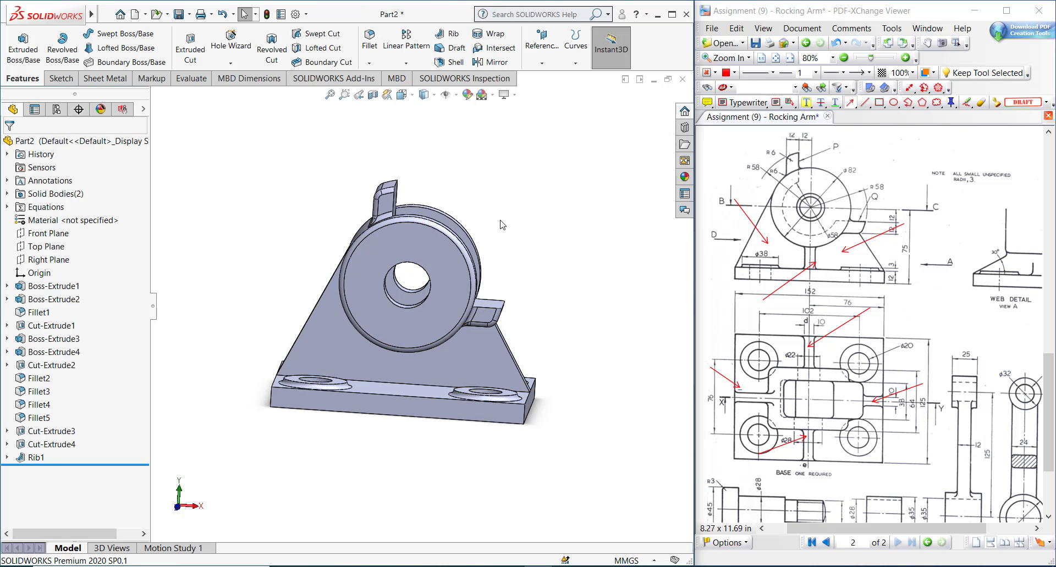
Save the part to the Desktop as BASE111.
middle_click_drag(523, 228, 483, 251)
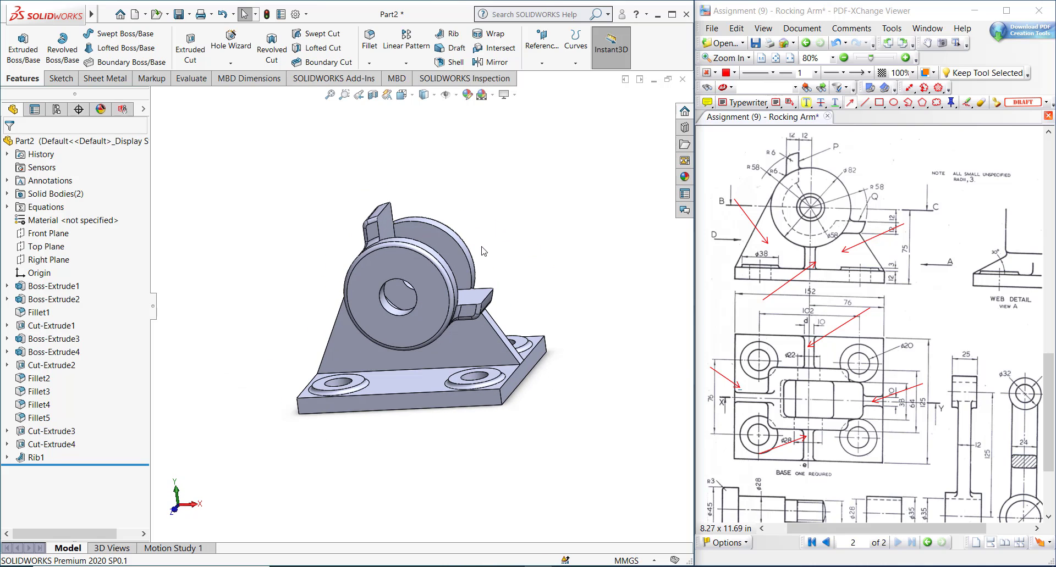
key("ctrl+s")
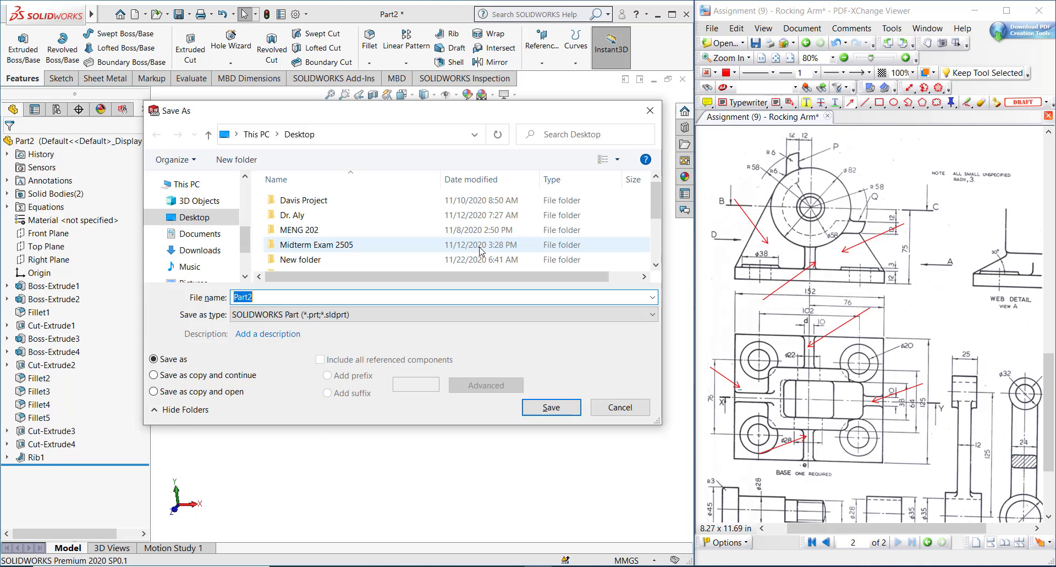
type("BASE")
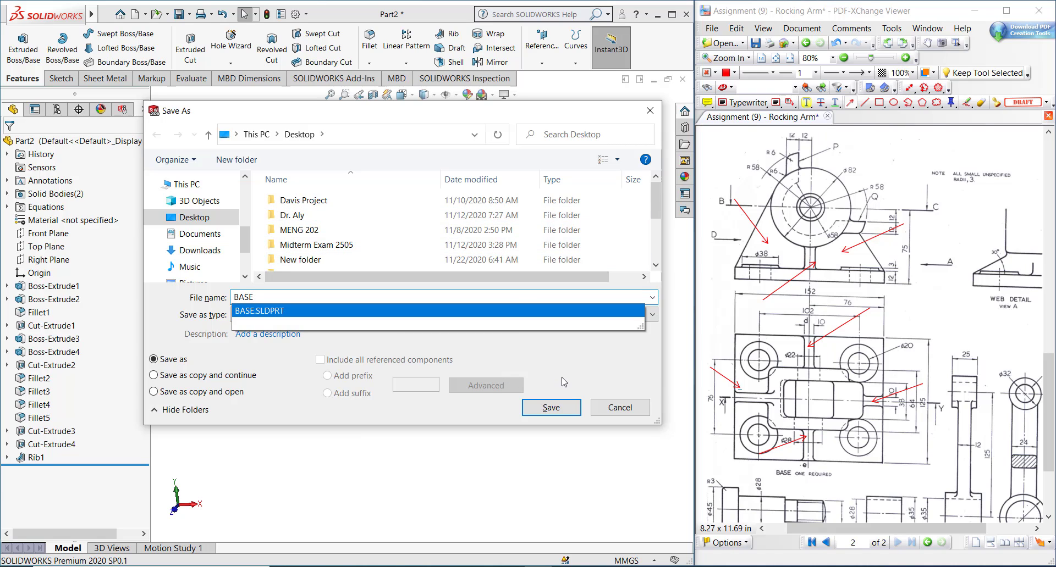
type("111")
left_click(578, 407)
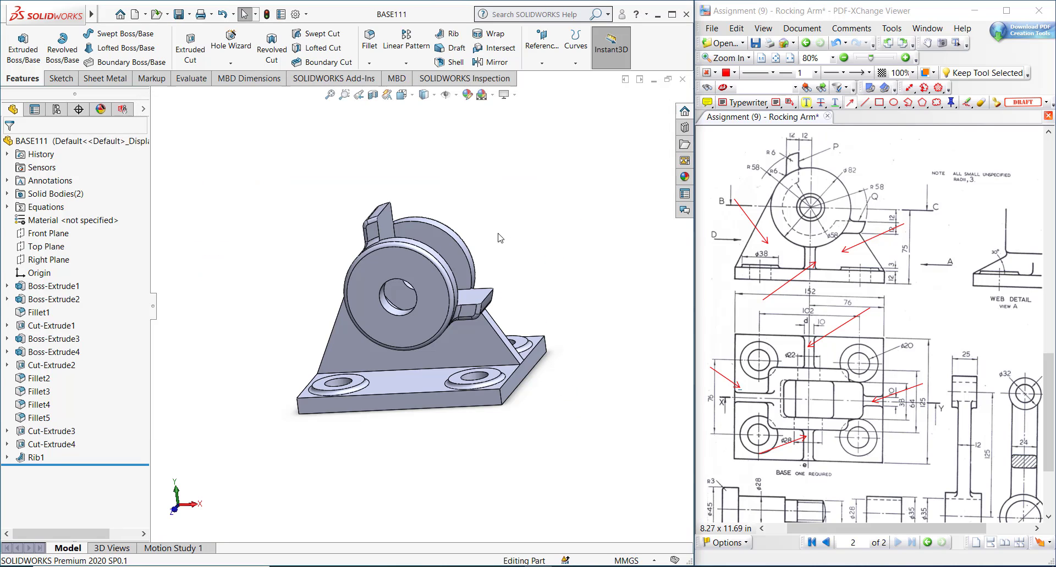
Combine the lugged cylinder body and the ribbed base body with the Add operation, and expand the solid bodies list.
middle_click_drag(500, 237, 483, 205)
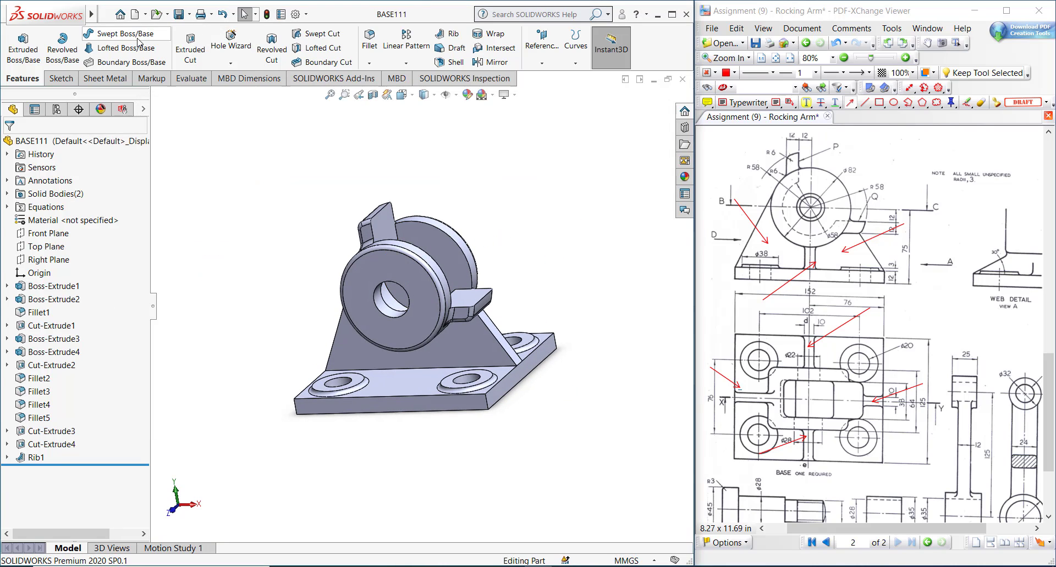
mouse_move(93, 12)
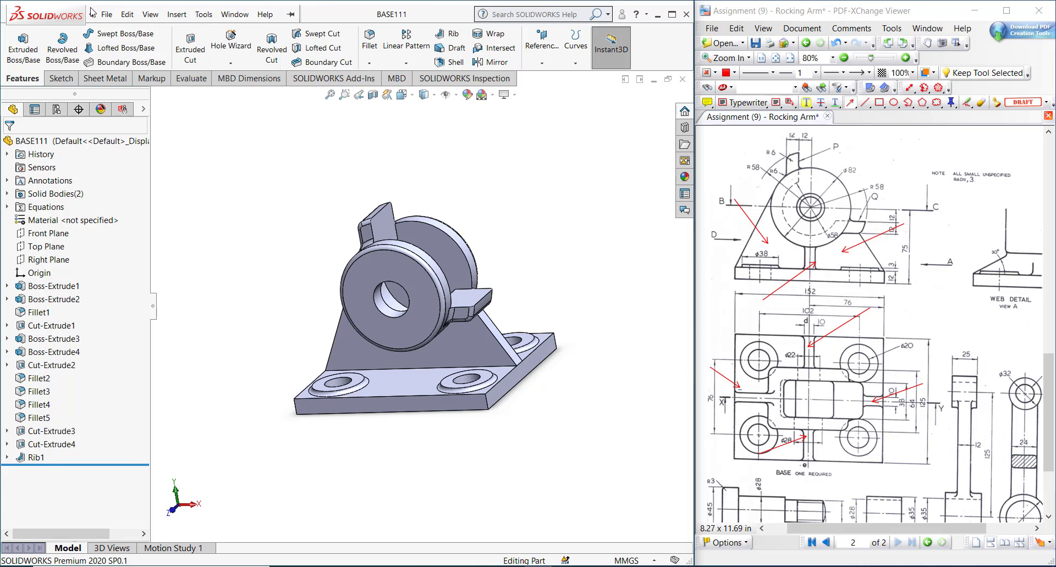
left_click(150, 14)
mouse_move(172, 17)
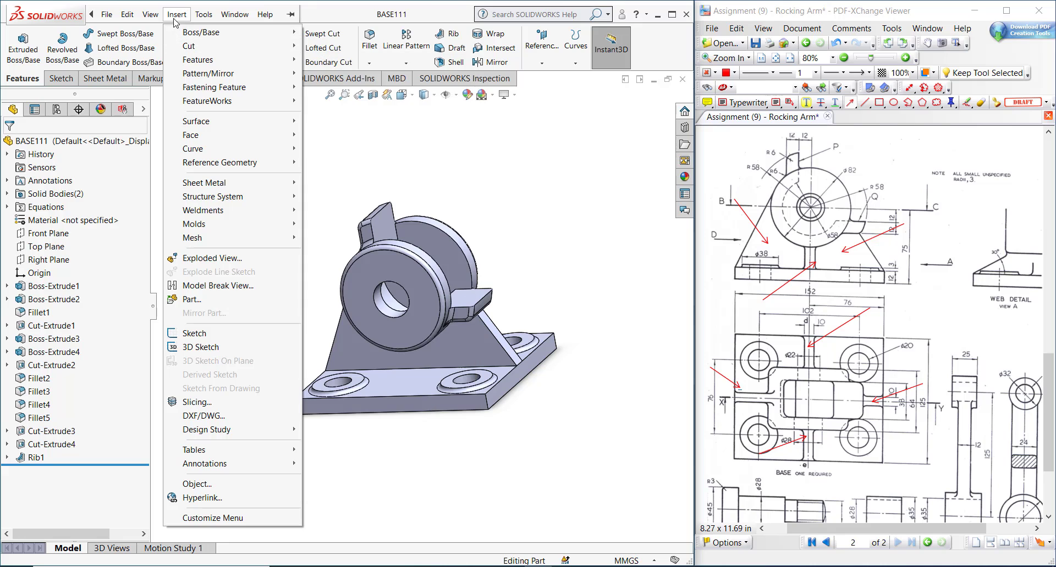
mouse_move(198, 59)
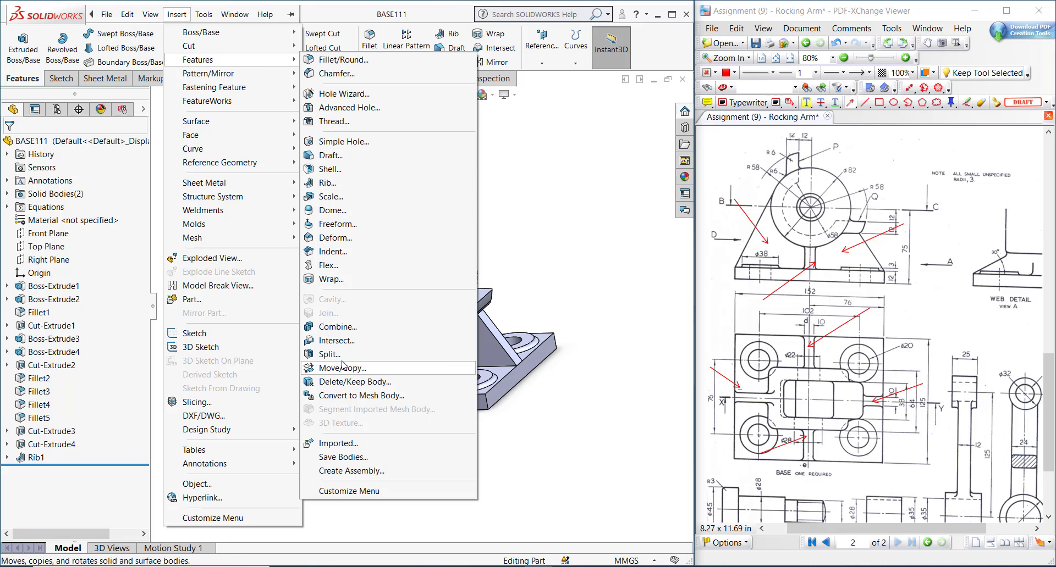
left_click(336, 327)
left_click(411, 301)
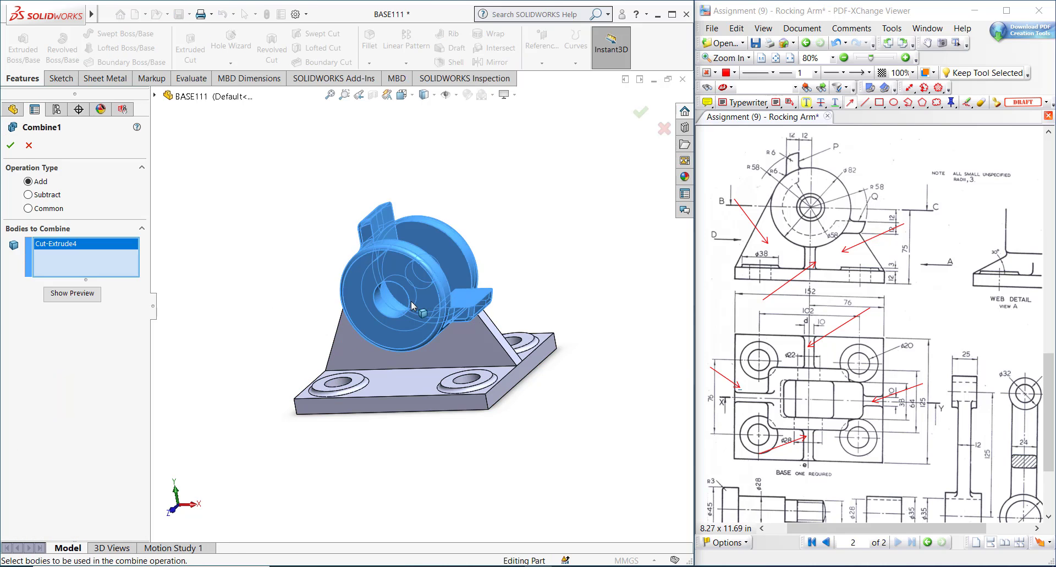
left_click(438, 345)
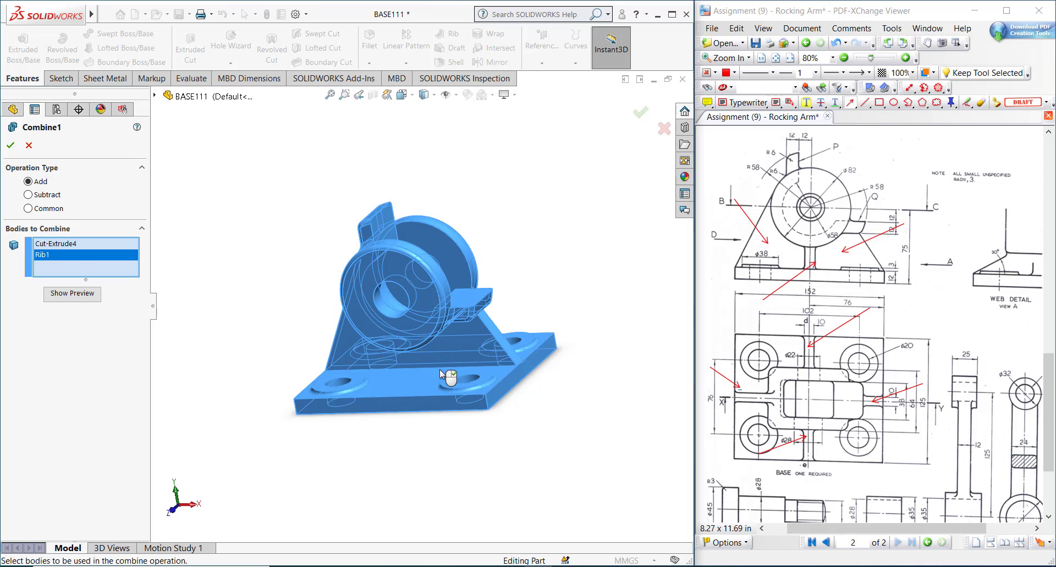
left_click(10, 146)
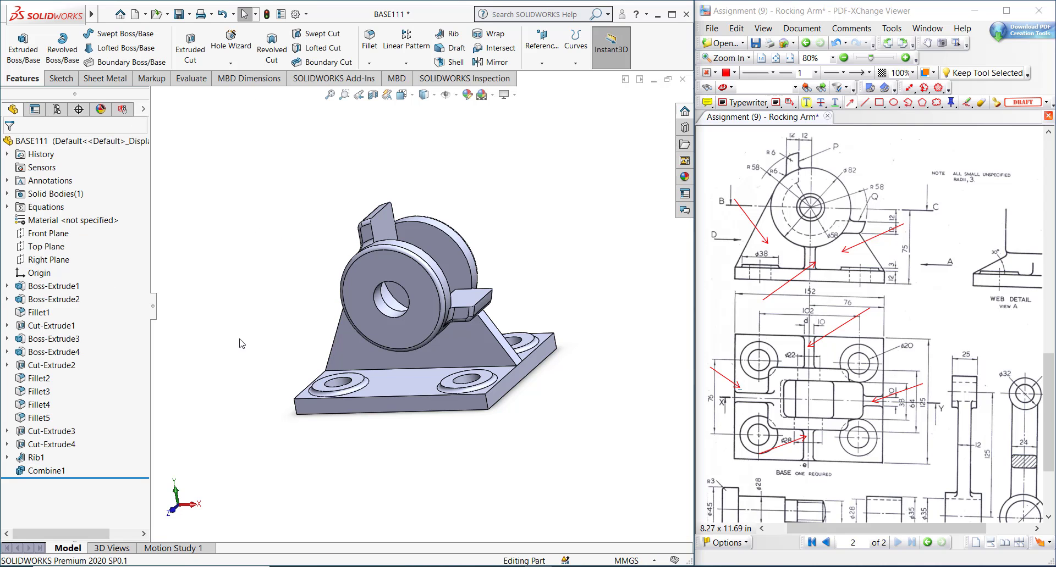
left_click(54, 194)
left_click(60, 207)
left_click(269, 245)
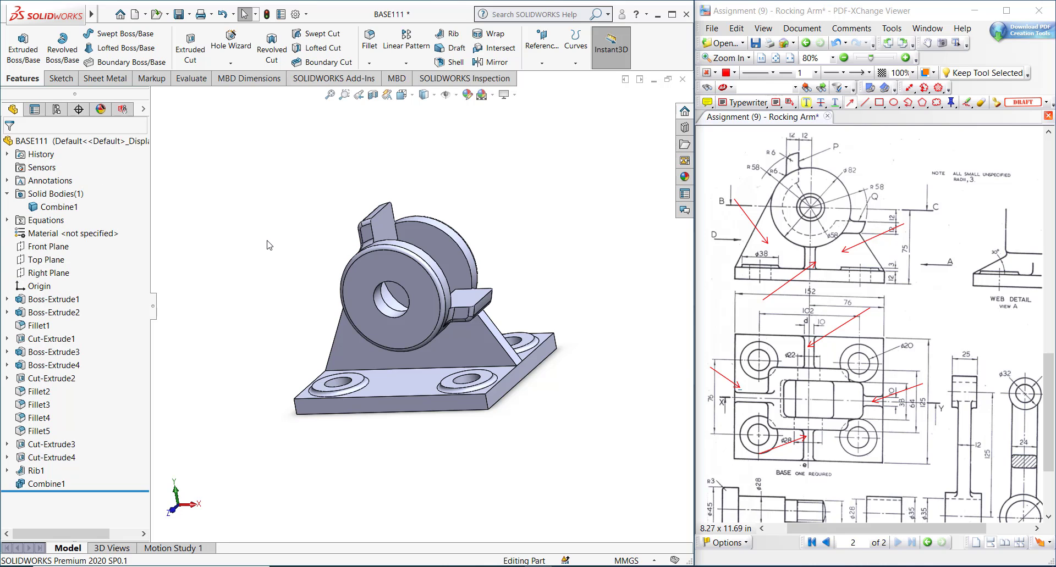
On the Right Plane, sketch a sloped line about 44 mm long from the base plate's upper corner to the cylinder's underside edge.
middle_click_drag(561, 272, 504, 312)
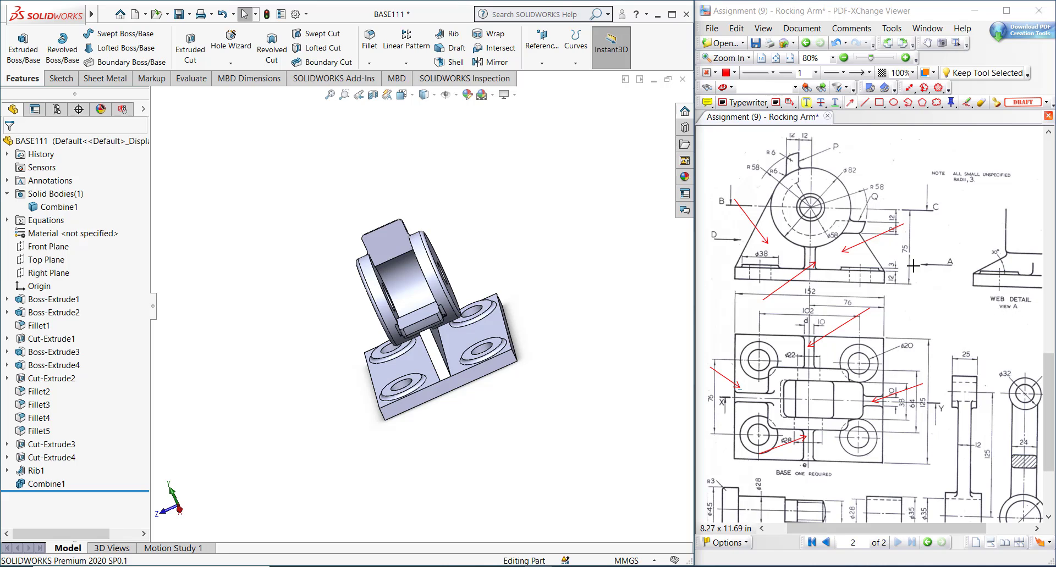
middle_click_drag(421, 347, 387, 325)
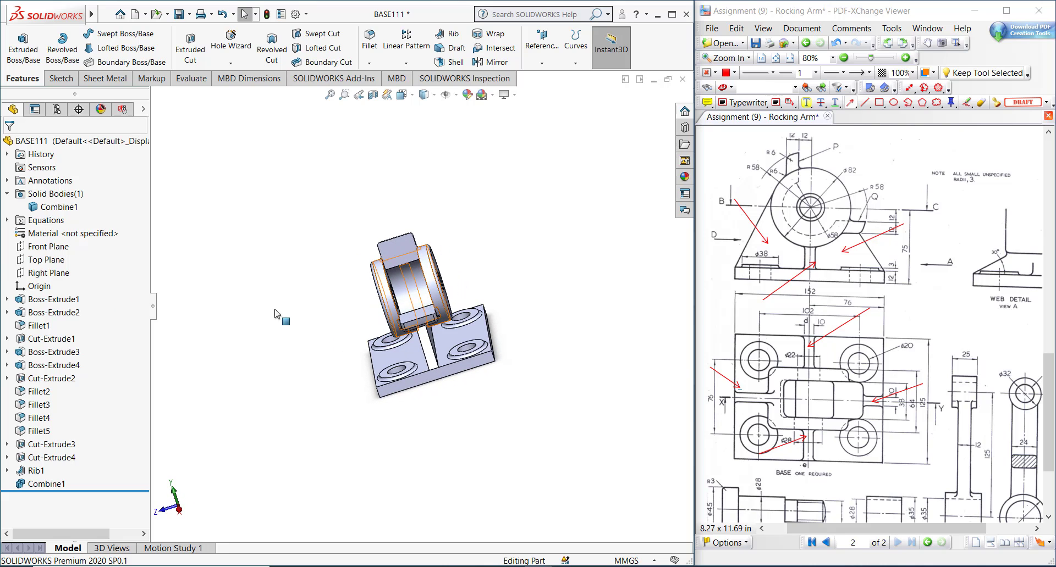
left_click(31, 273)
left_click(82, 299)
key("space")
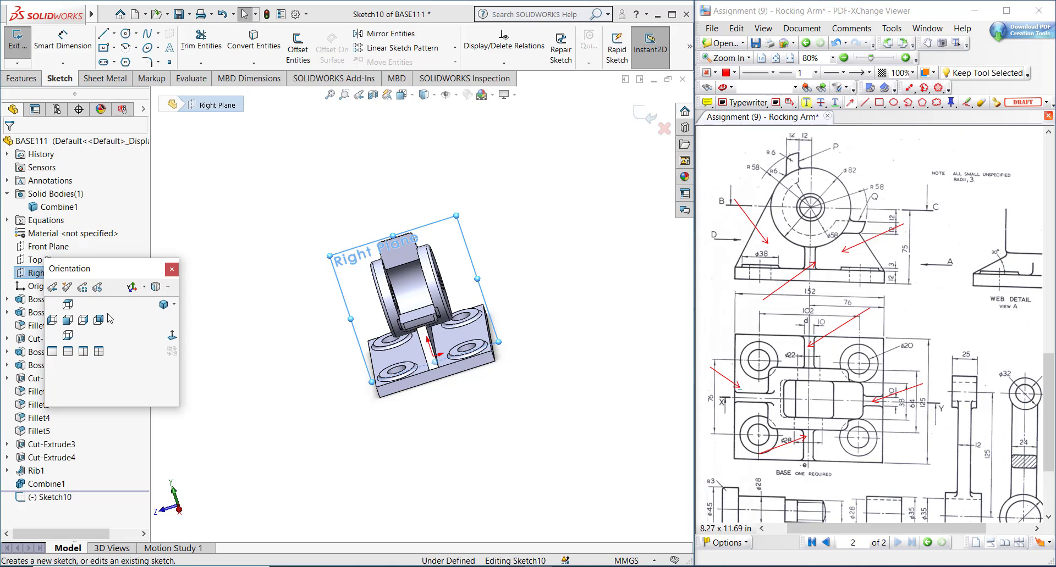
left_click(175, 335)
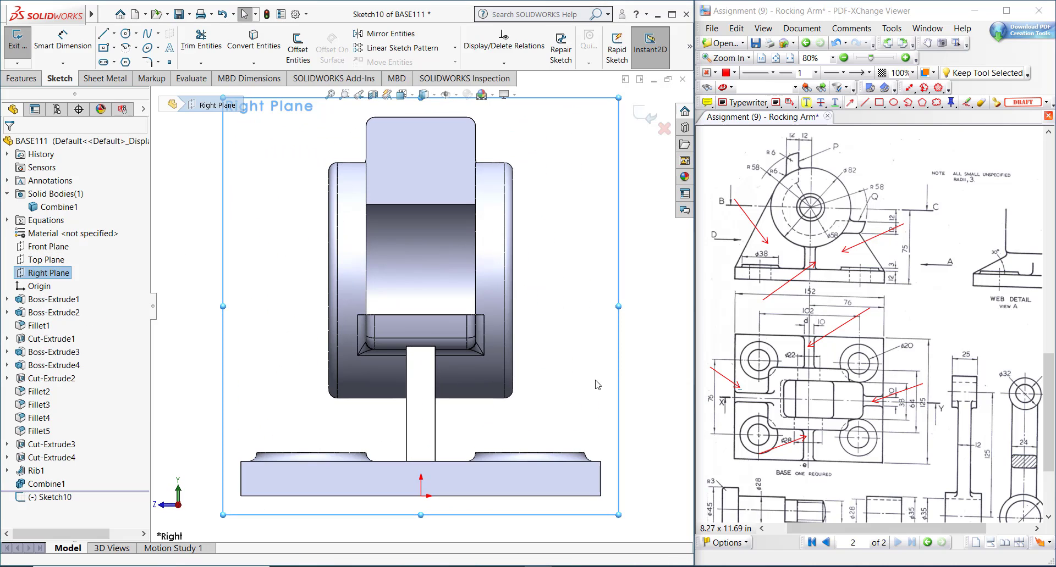
key("l")
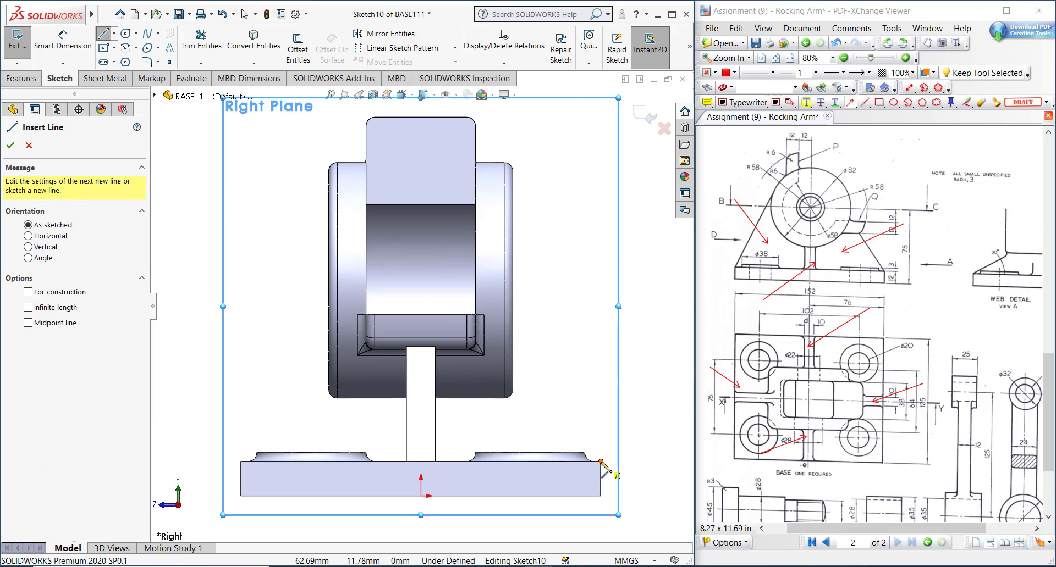
left_click(601, 462)
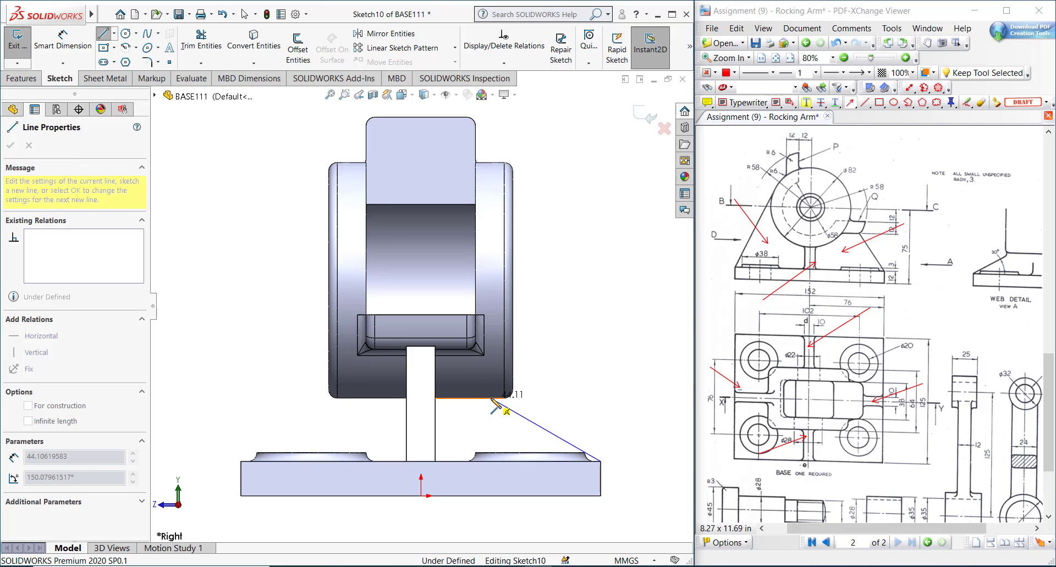
left_click(491, 399)
Dimension the angle between the sloped line and the base plate's upper edge as 30 degrees.
right_click_drag(533, 394, 559, 328)
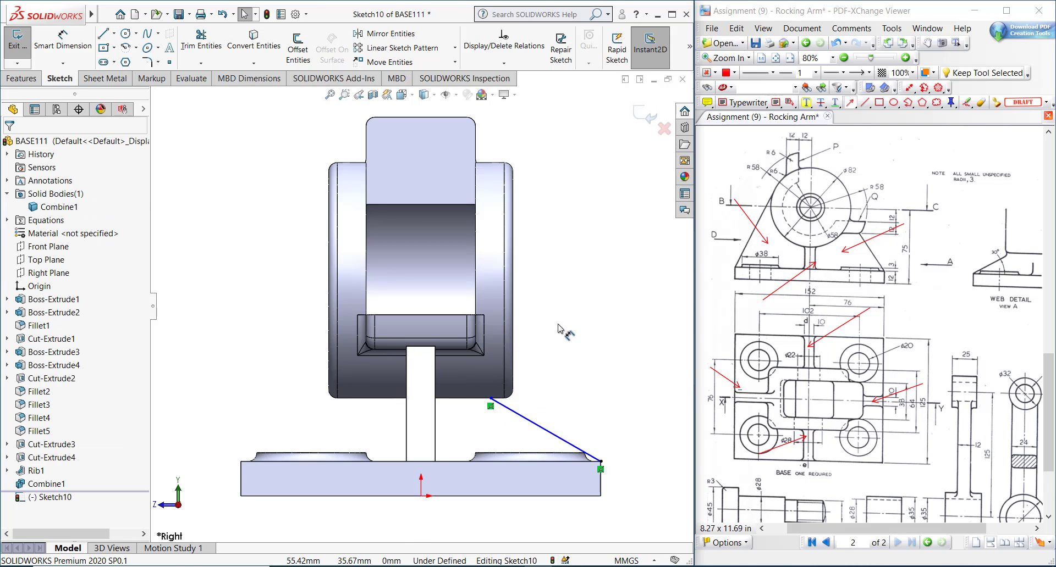
left_click(538, 432)
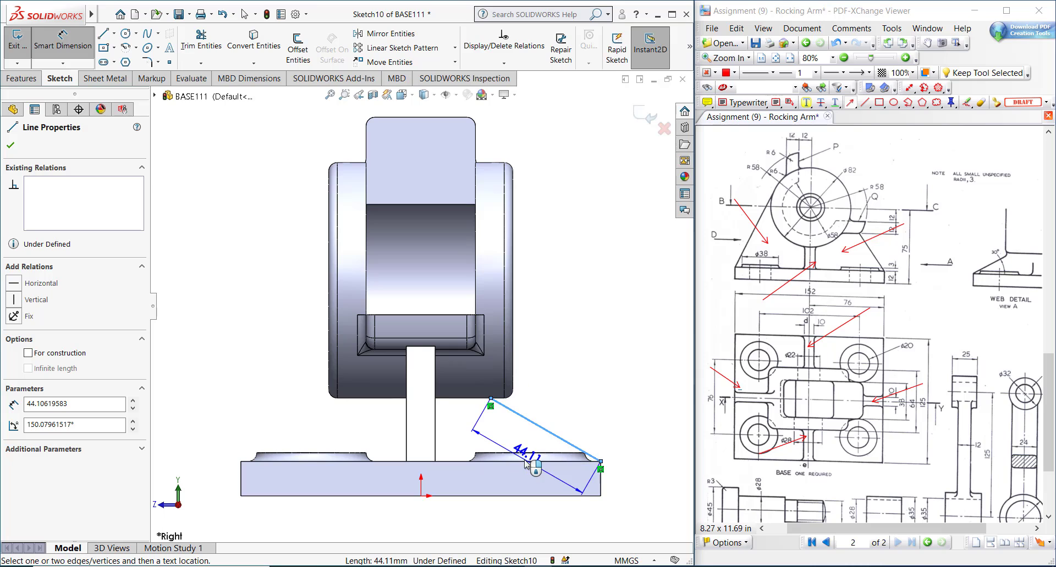
left_click(523, 462)
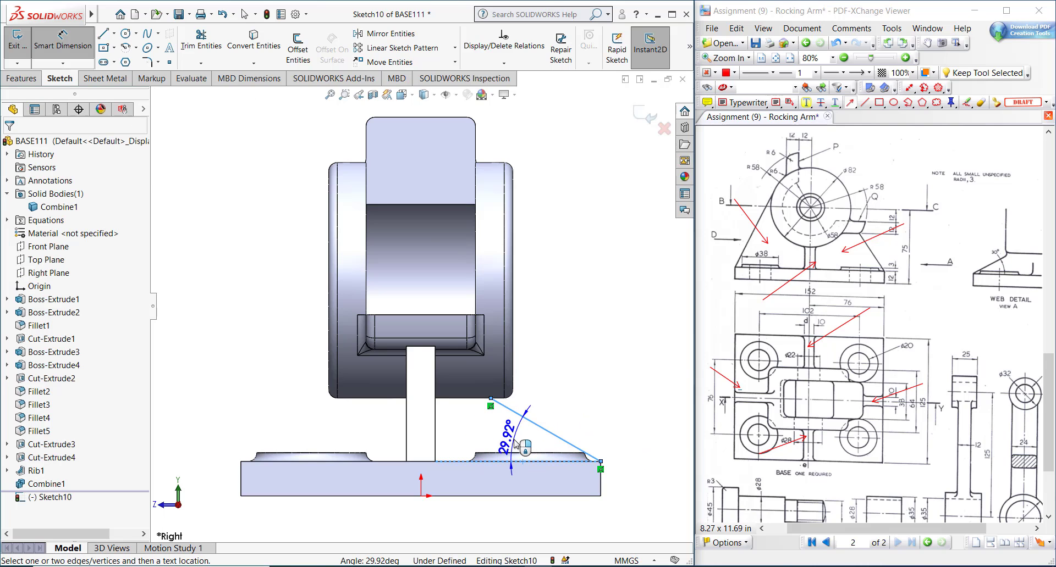
left_click(510, 440)
type("30")
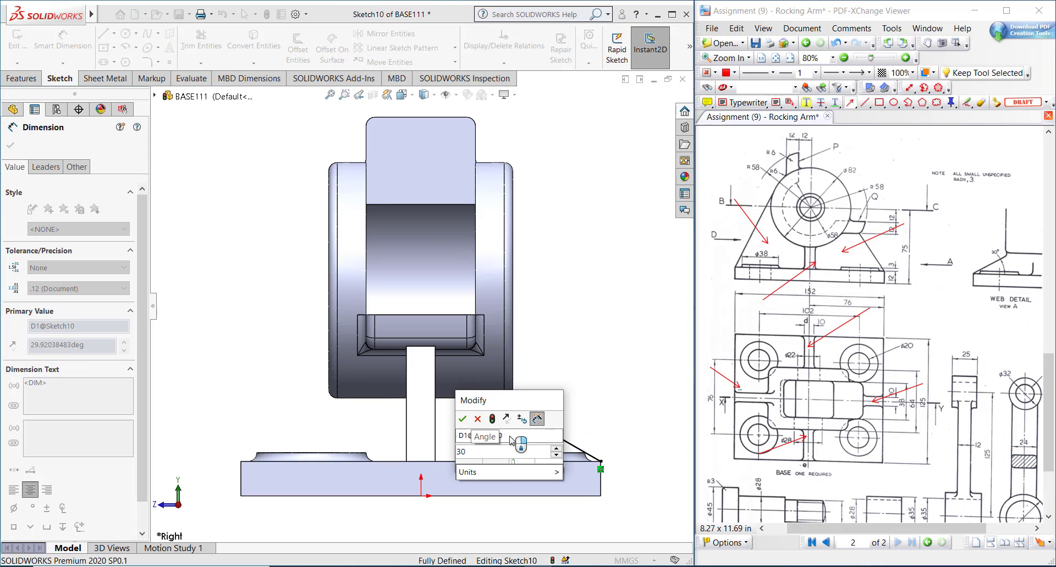
key("Return")
key("Escape")
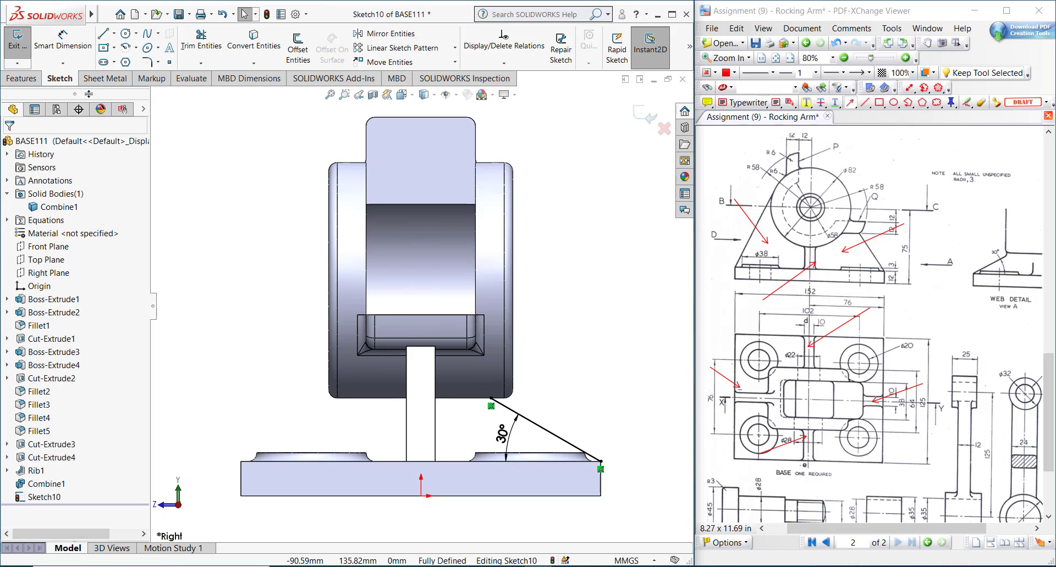
Create a 10 mm thick rib from the sloped line, both sides of the sketch, with the material side flipped toward the base.
left_click(24, 79)
left_click(450, 35)
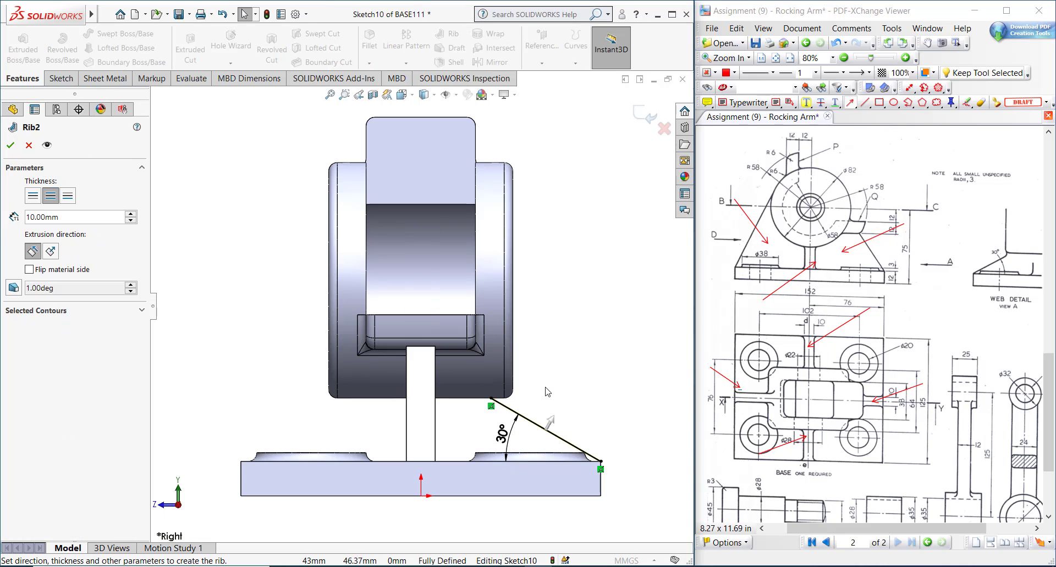
left_click(550, 423)
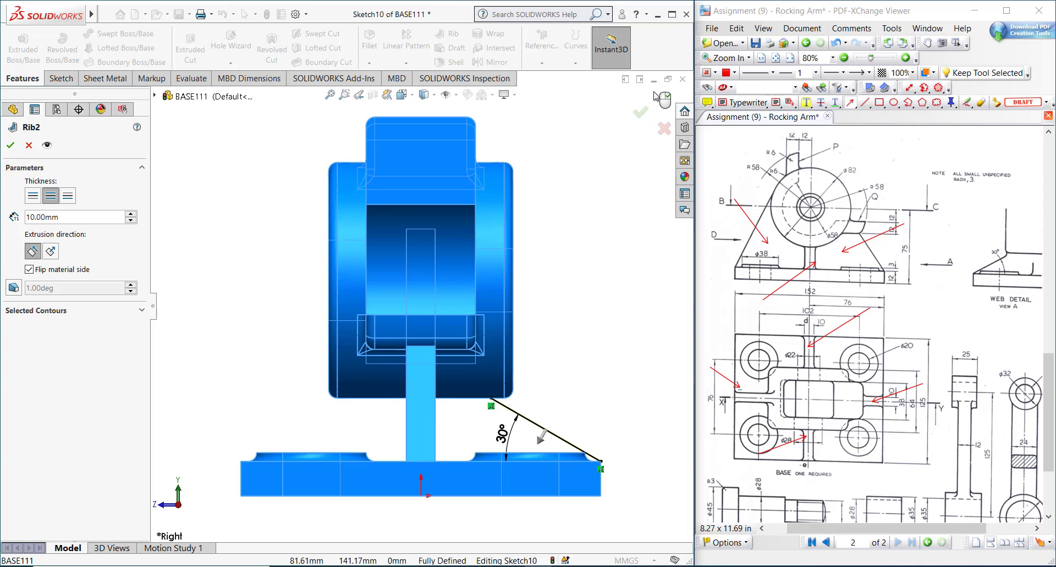
left_click(640, 112)
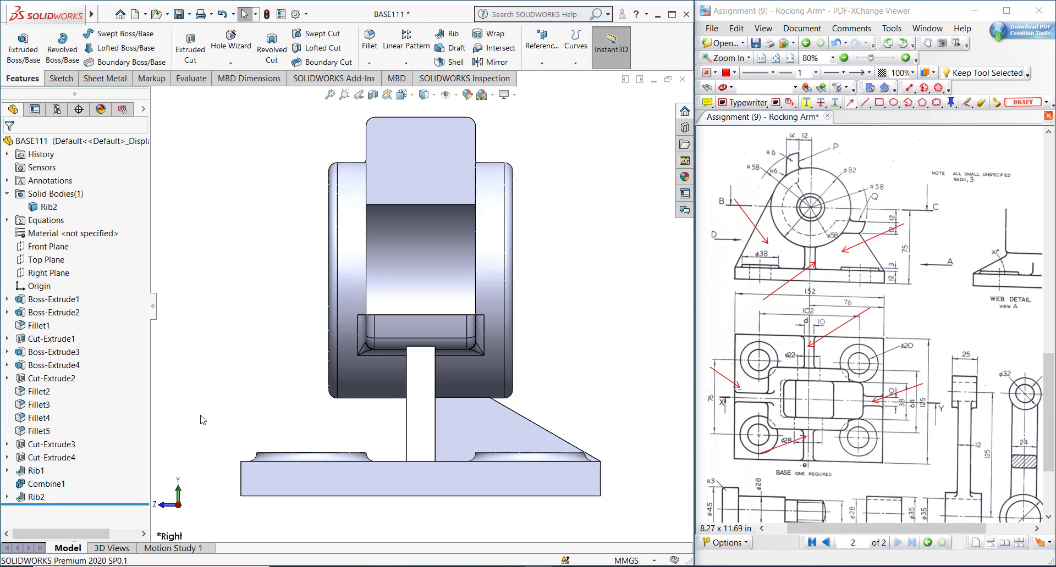
Mirror the new side rib about the Front Plane and save the part.
left_click(36, 497)
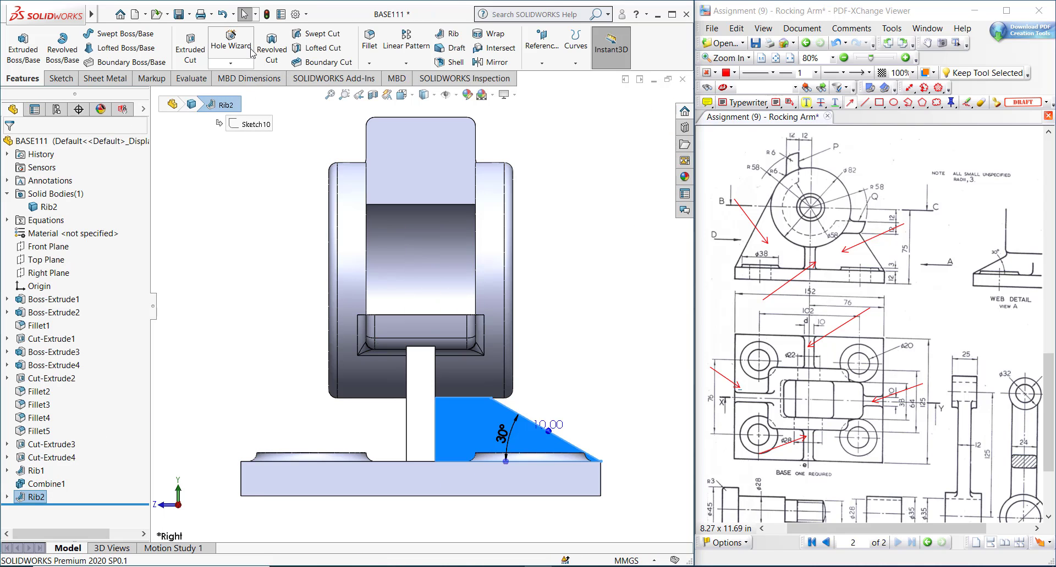
left_click(493, 62)
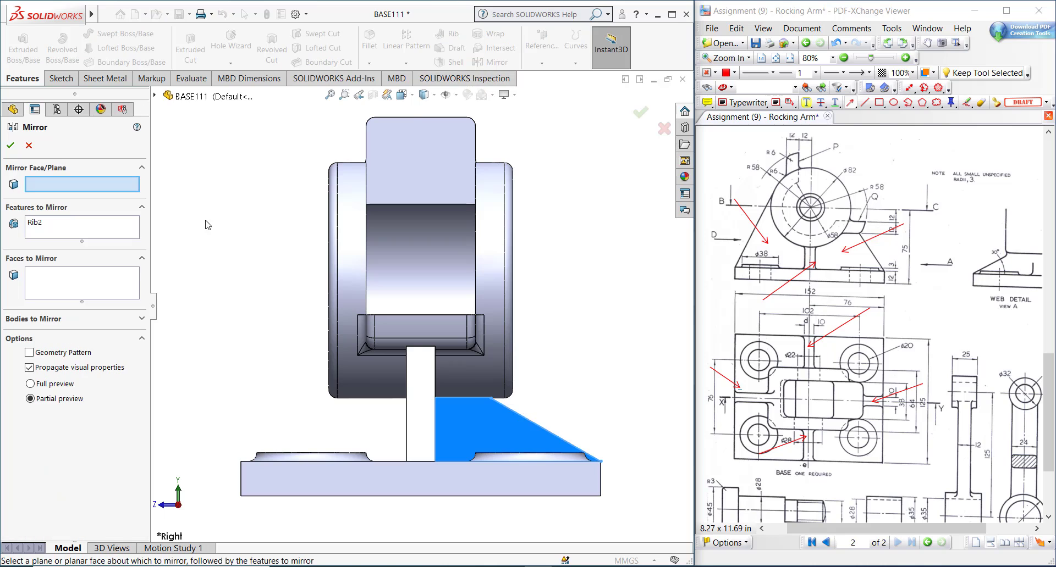
left_click(155, 97)
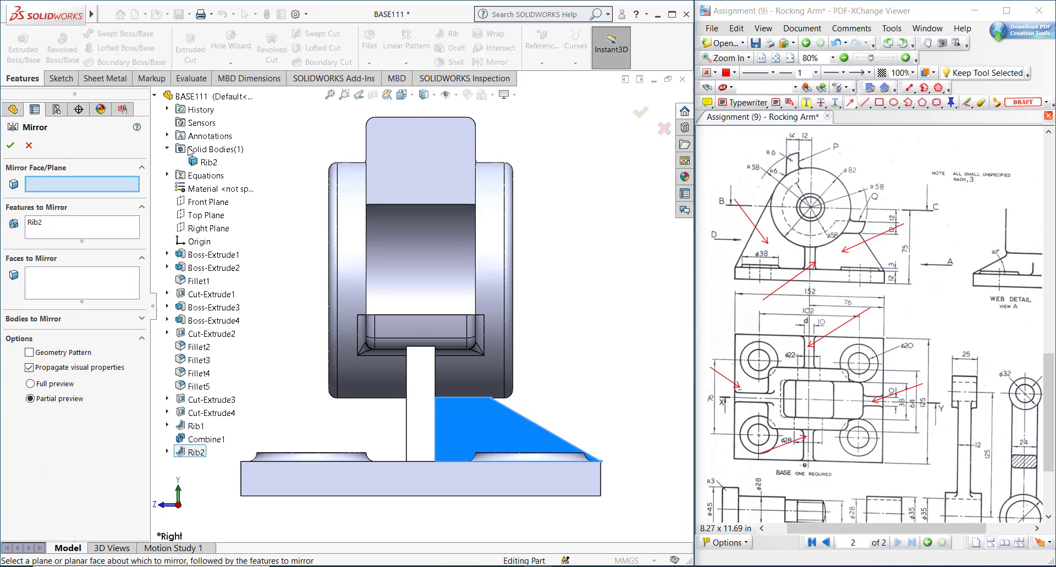
left_click(204, 204)
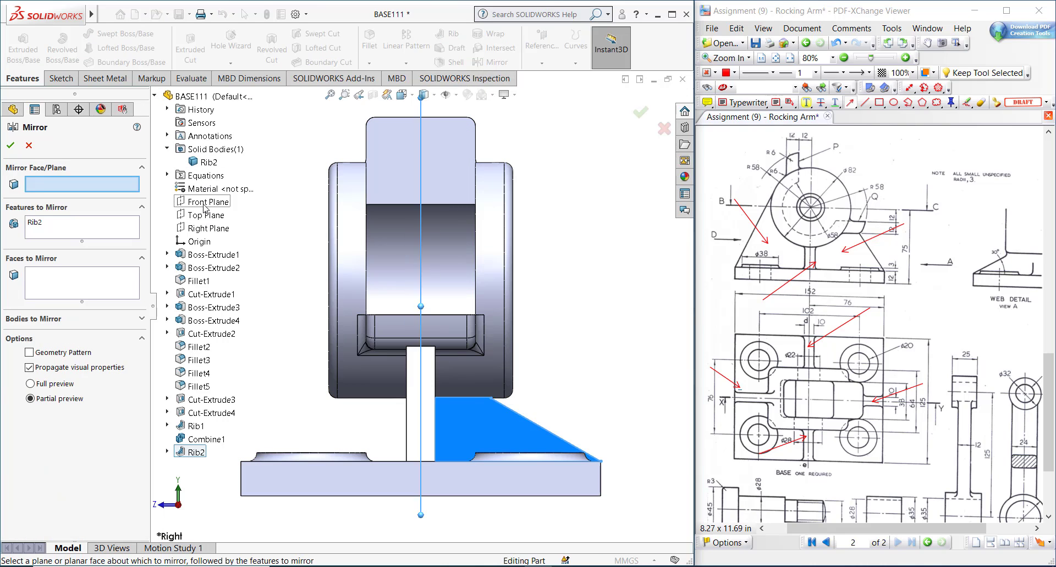
left_click(11, 146)
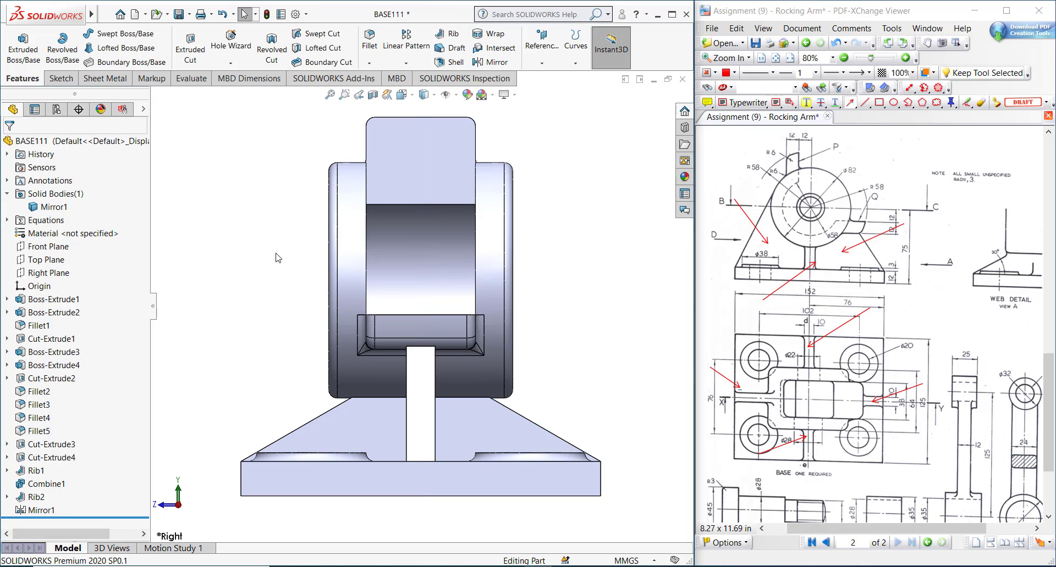
key("ctrl+s")
scroll(292, 292, "up", 2)
middle_click_drag(291, 293, 381, 324)
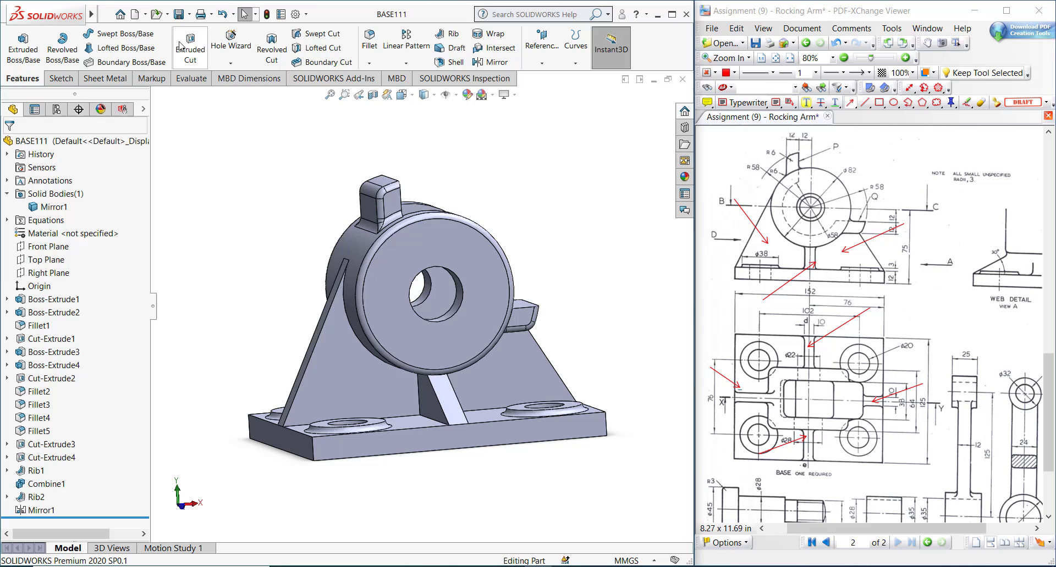
Make a drawing from the part on an A3 (ISO) sheet and place its Left view in the sheet's upper right area.
left_click(146, 15)
left_click(182, 40)
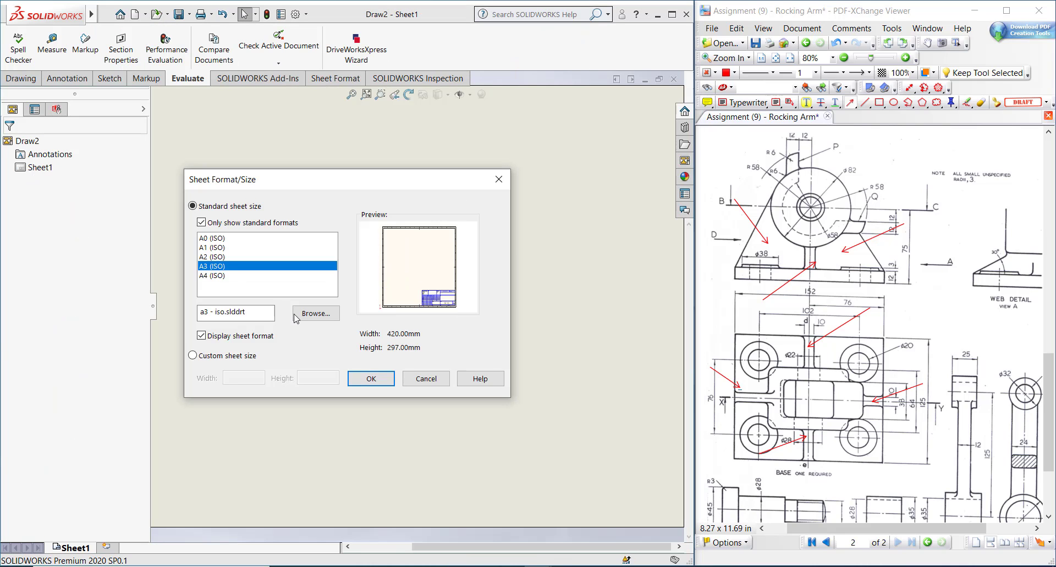
left_click(371, 379)
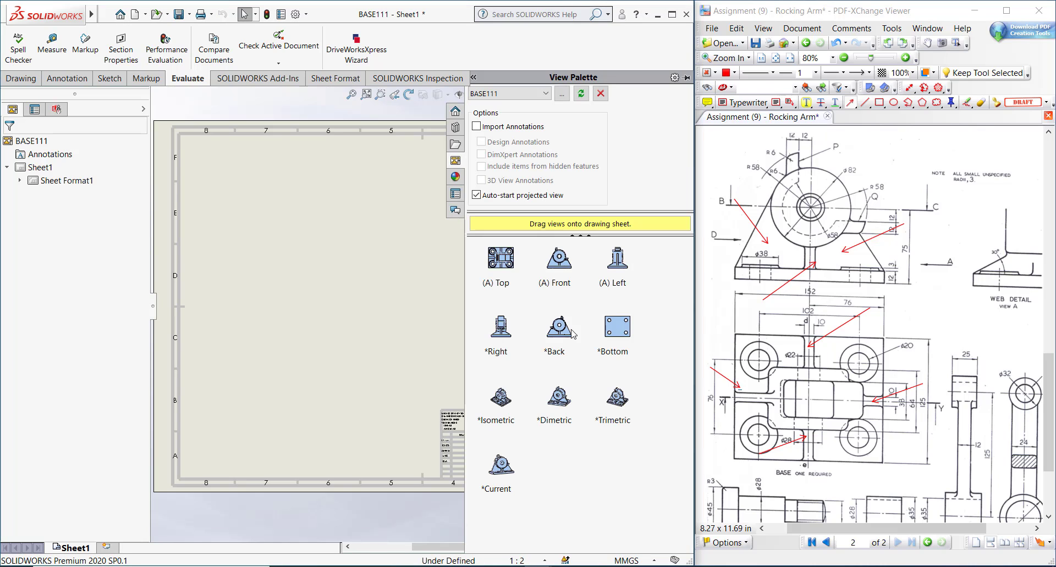
left_click_drag(623, 287, 552, 237)
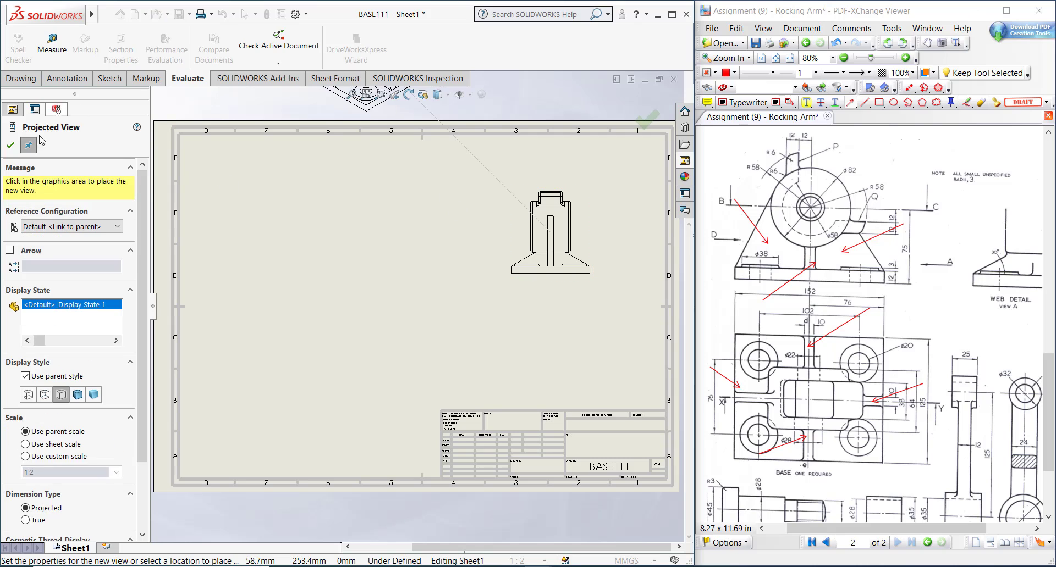
left_click(10, 146)
Create a vertical section view through the centre of the Left view, excluding Rib1 from hatching, and place it beside that view.
left_click(21, 78)
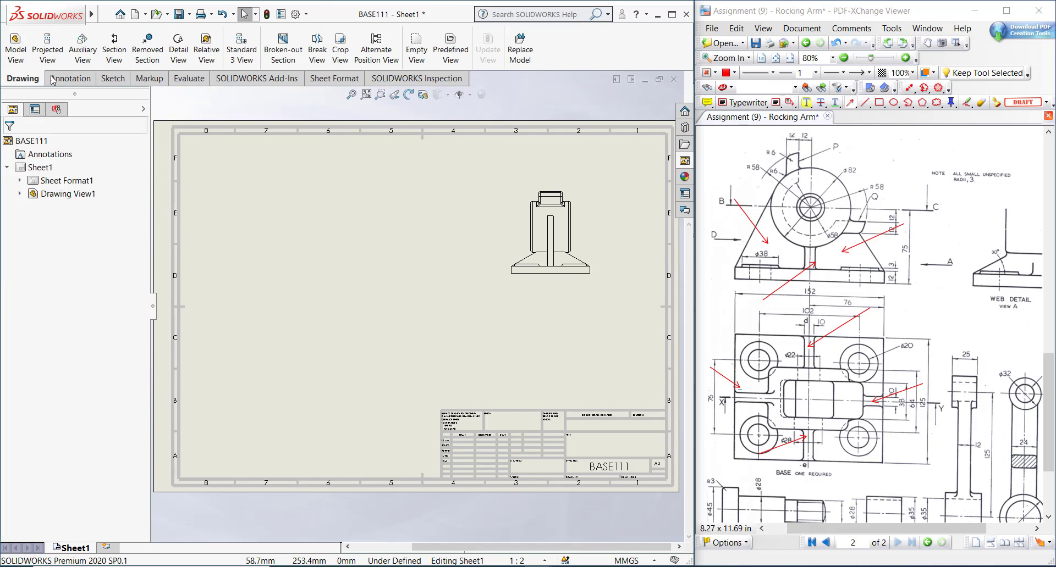
left_click(114, 49)
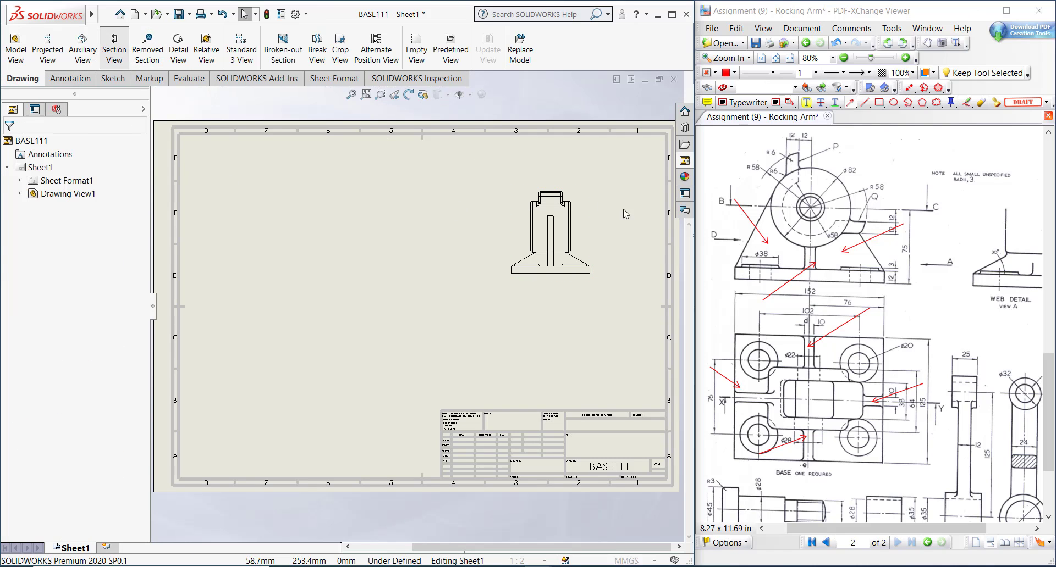
left_click(551, 215)
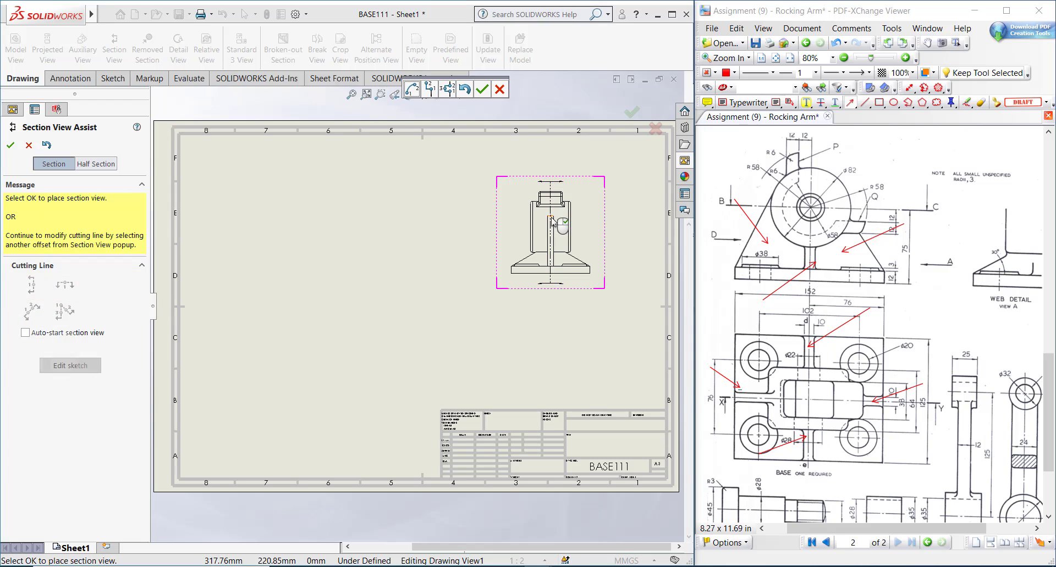
left_click(482, 96)
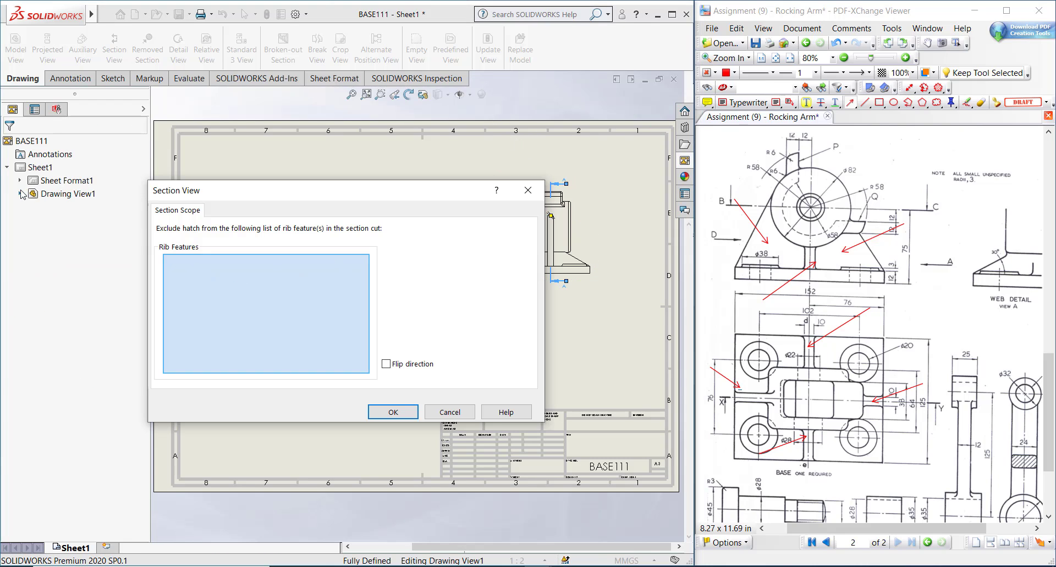
left_click(20, 194)
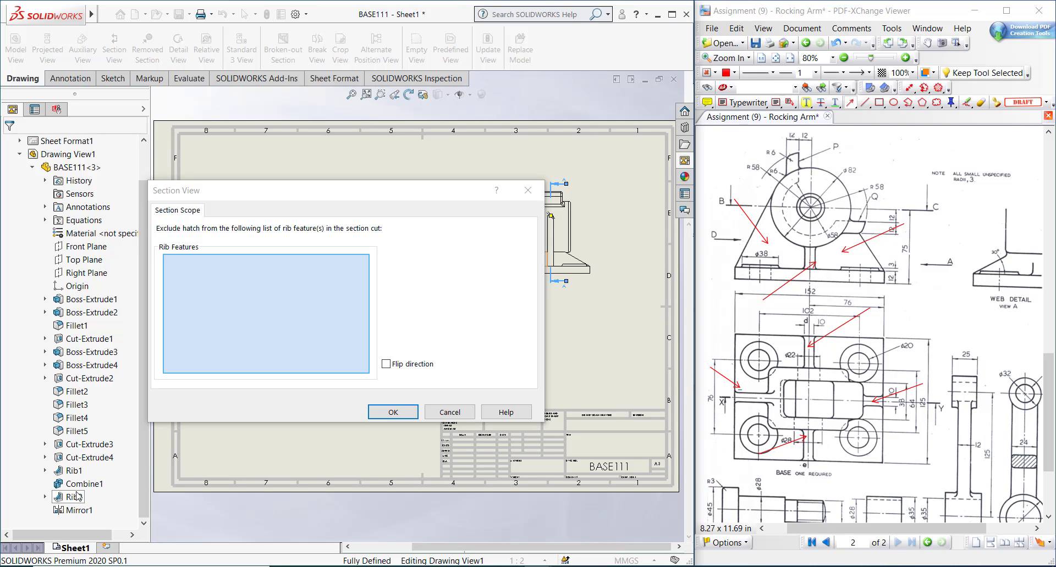
left_click(74, 471)
left_click(387, 413)
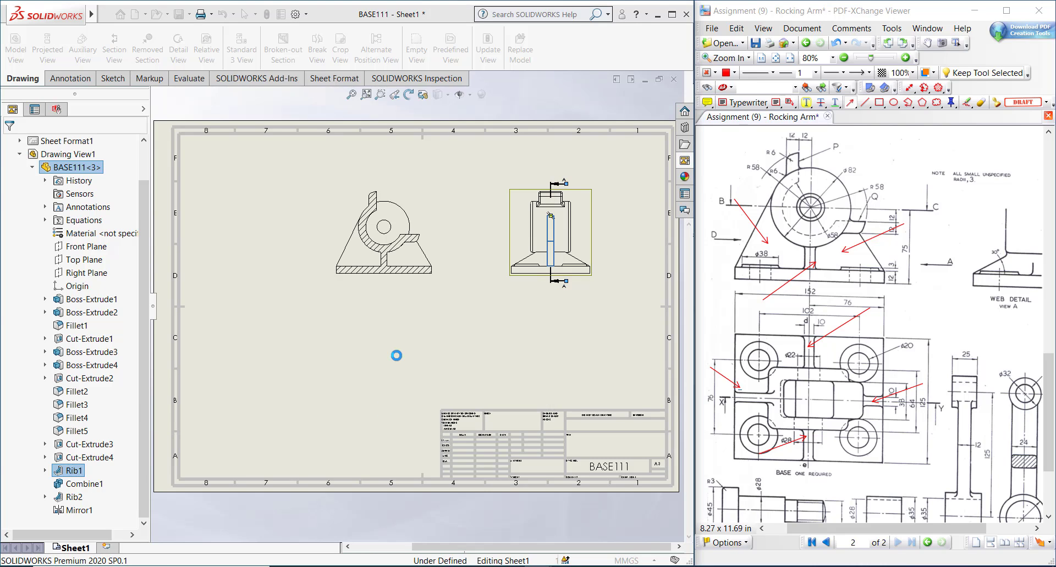
left_click(357, 242)
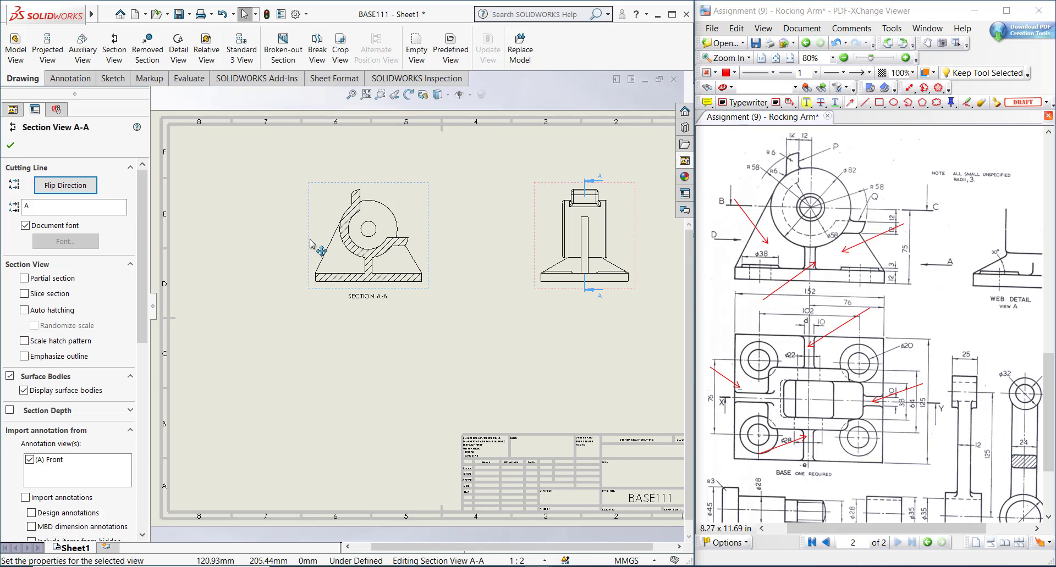
scroll(642, 249, "down", 1)
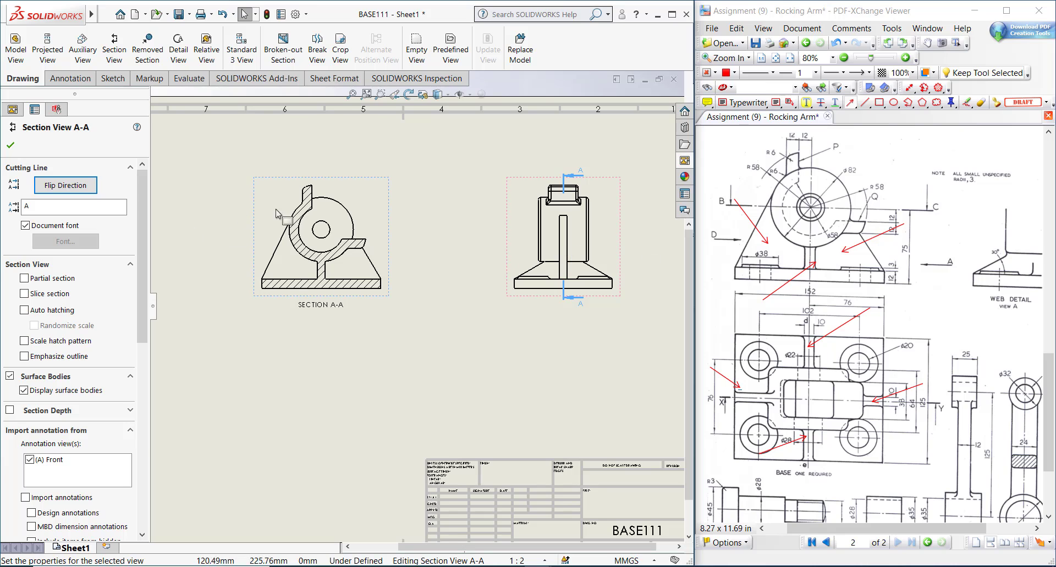